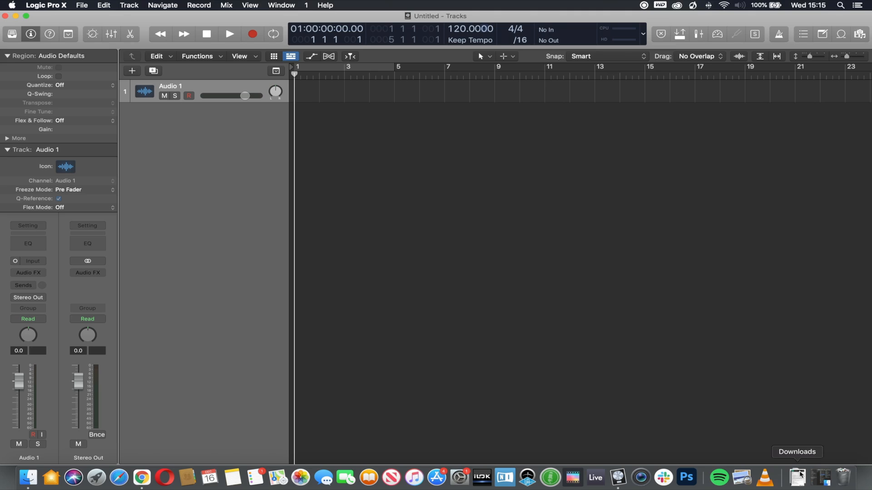
Step: Import aardonyx - Fear or Love? - SLRZ002.wav from COURSE VIDEO PROJECTS at bar 5 without its tempo information, and delete the empty Audio 1 track
click(826, 477)
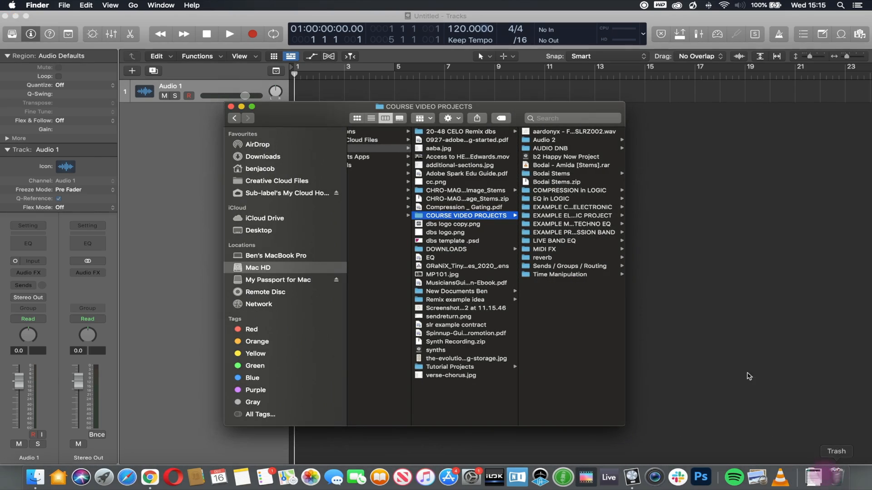
drag(524, 113, 569, 196)
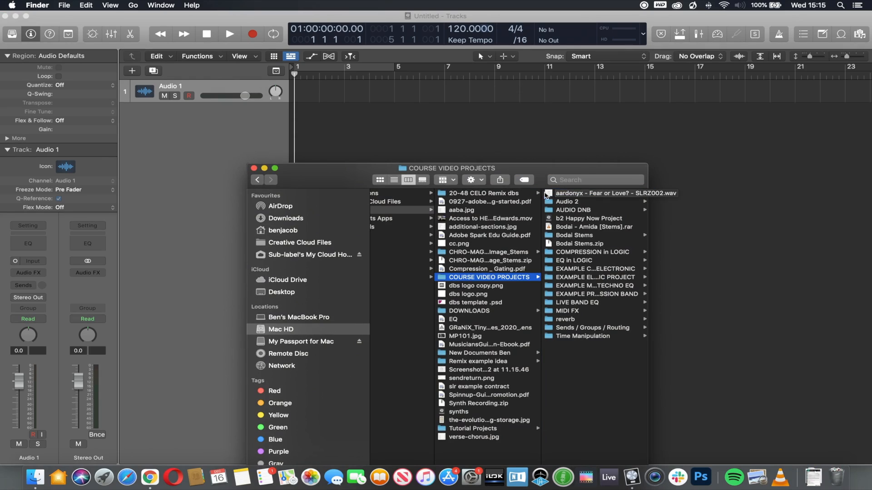
drag(602, 196, 396, 161)
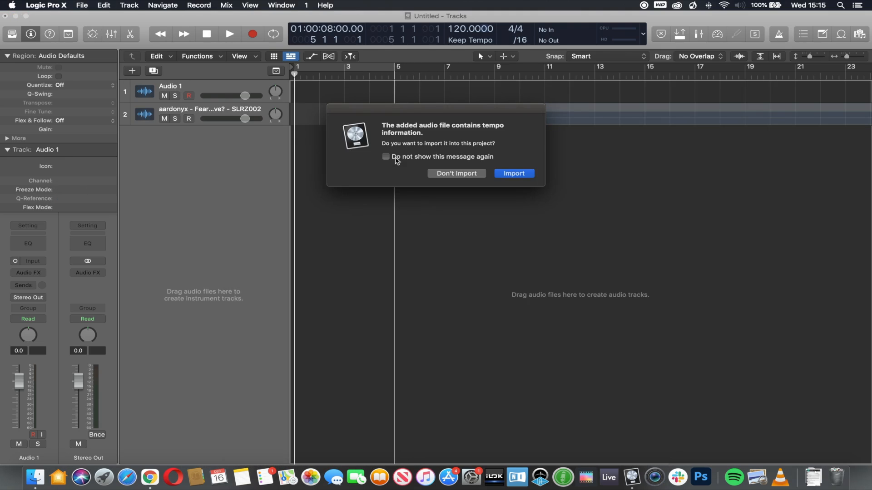
click(456, 174)
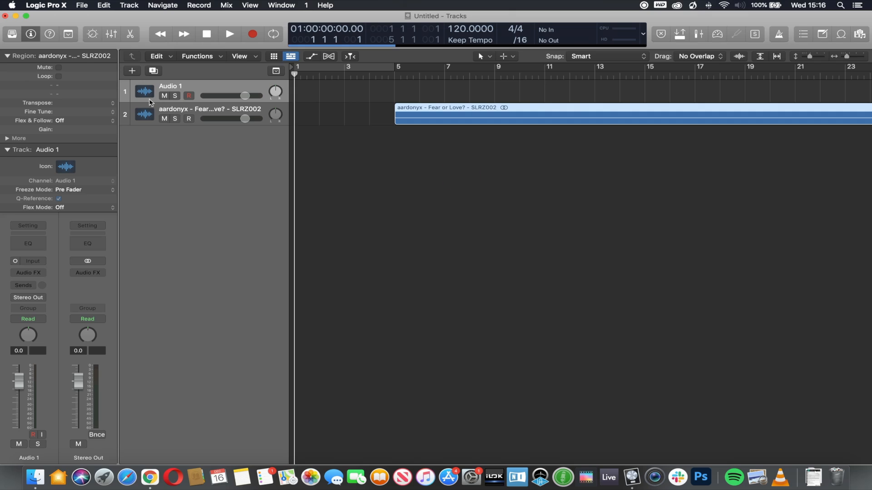
click(203, 88)
key(BackSpace)
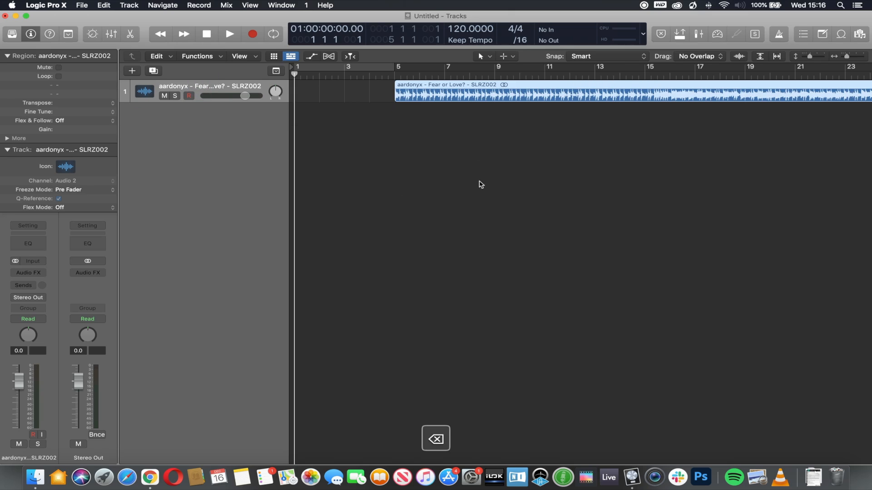
Step: Open the imported audio region in the Smart Tempo editor and run the analysis that replaces the file's original tempo
click(777, 56)
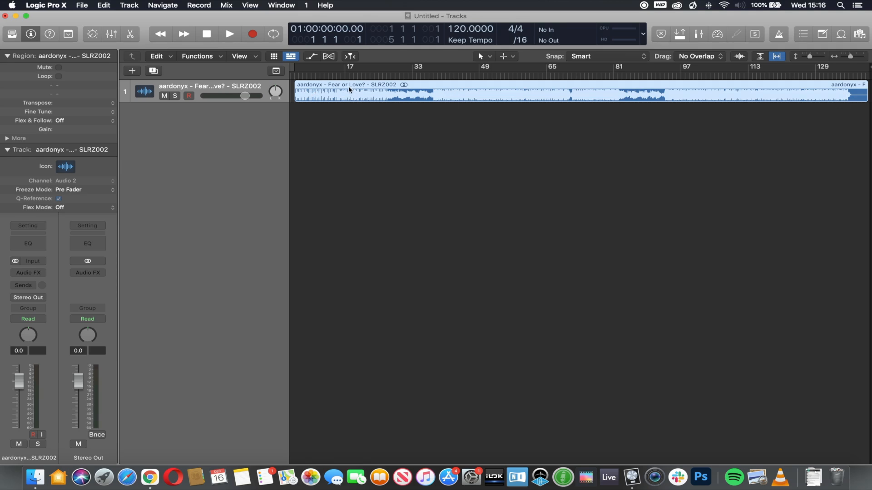
click(342, 85)
double_click(564, 86)
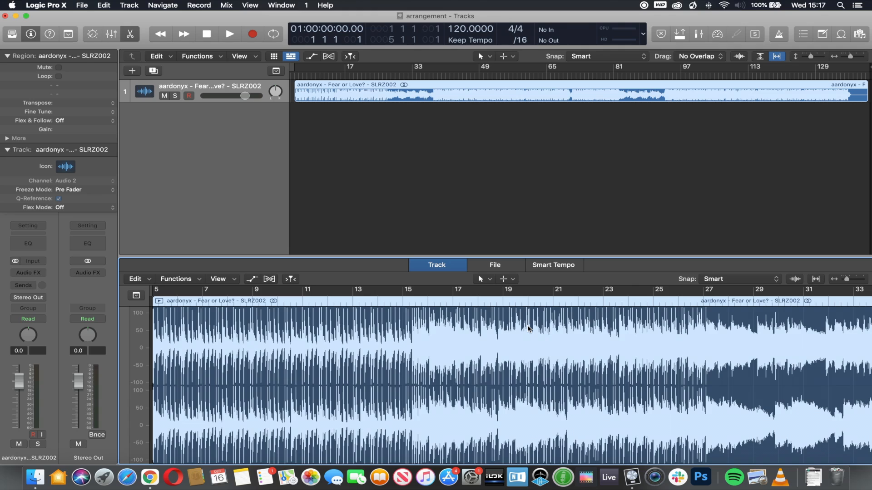
click(562, 268)
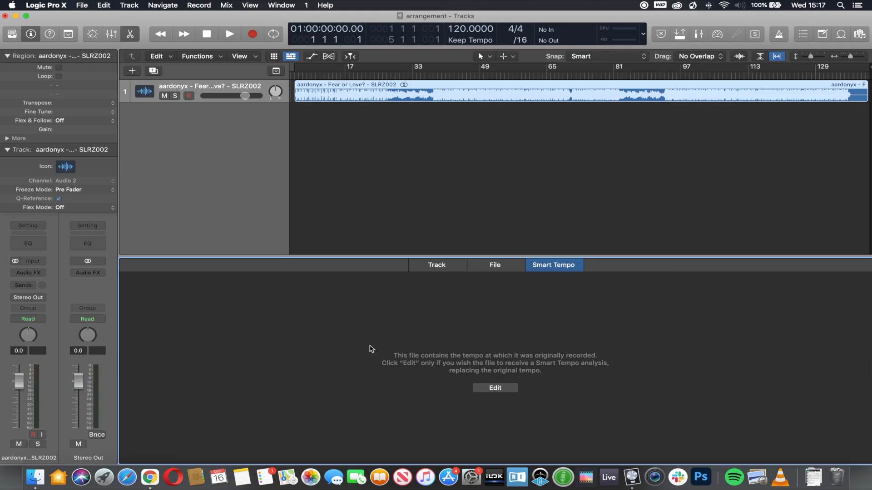
click(495, 388)
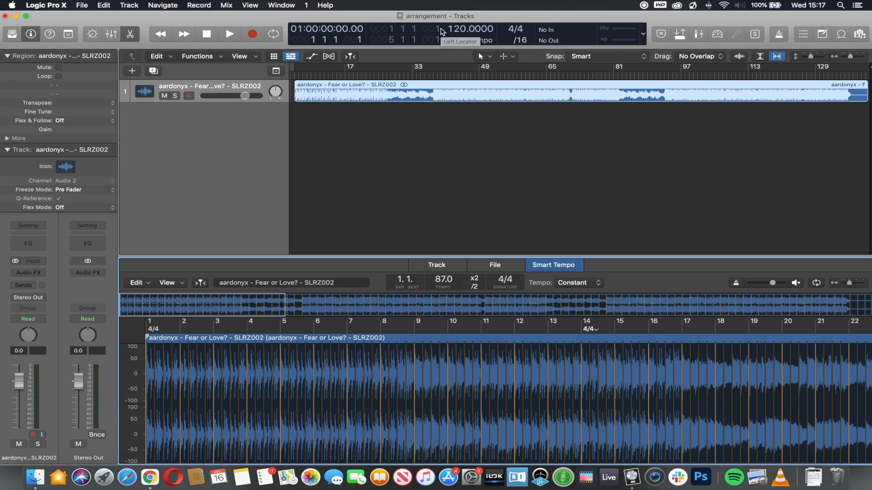
Step: Double the audio file's detected tempo to 174 in the Smart Tempo editor and keep its tempo type Constant
click(474, 279)
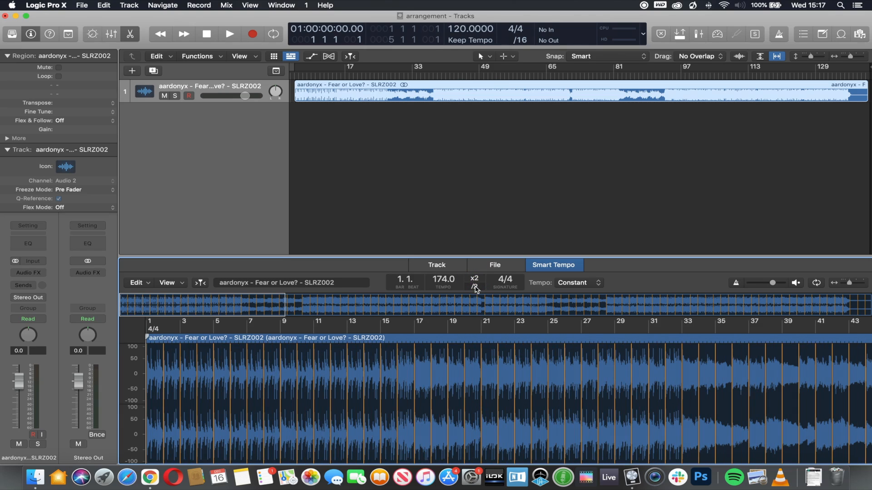
click(475, 287)
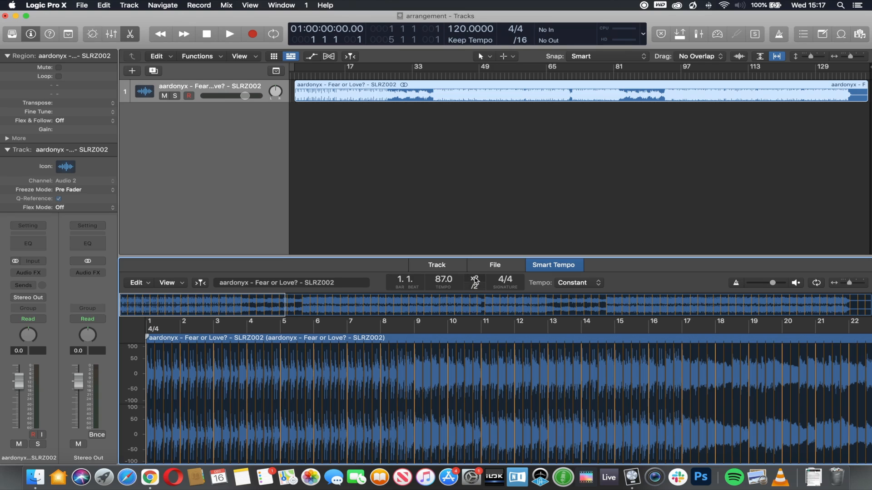
click(474, 278)
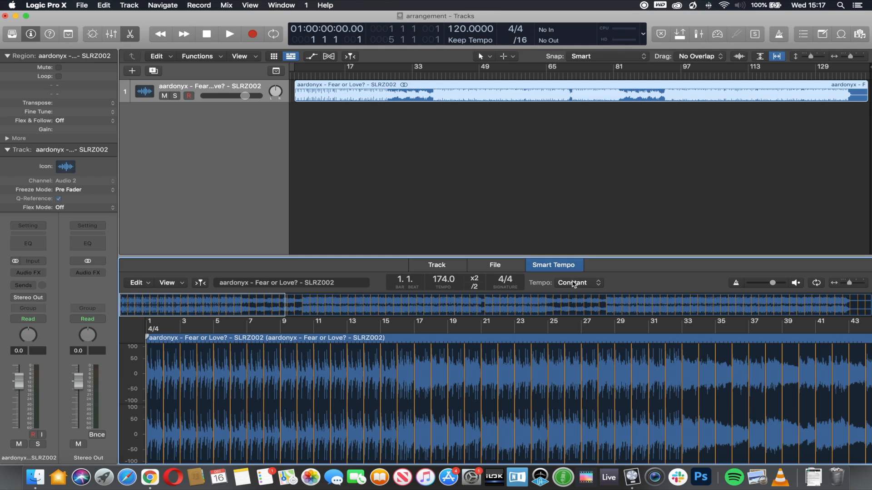
click(588, 285)
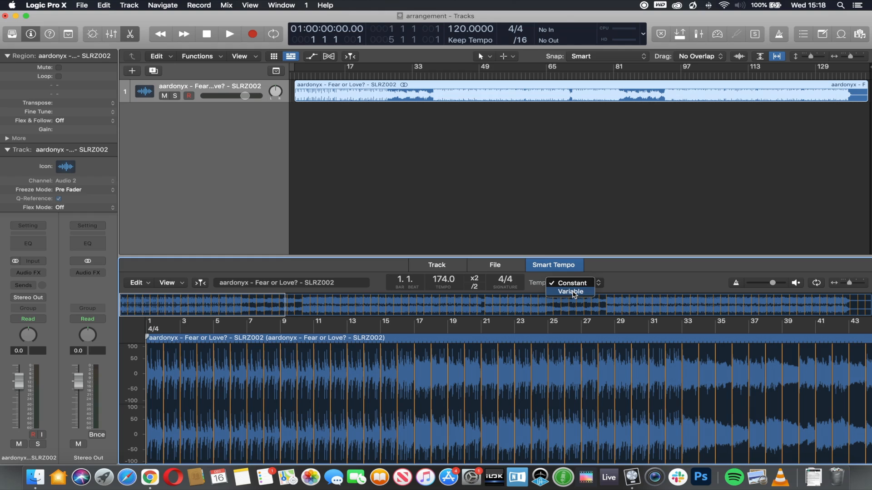
click(584, 283)
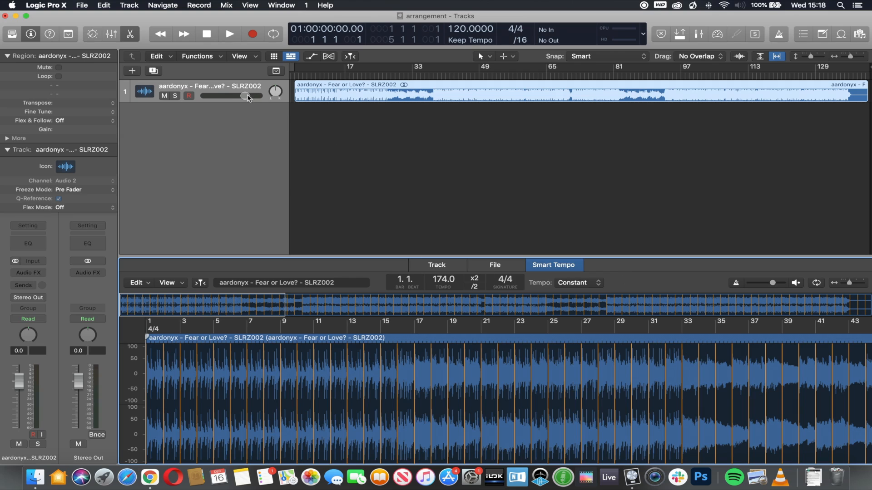
Step: Lower the audio track's volume to -8.0 dB and set the project tempo to 174 BPM, closing the editor
drag(251, 96, 237, 96)
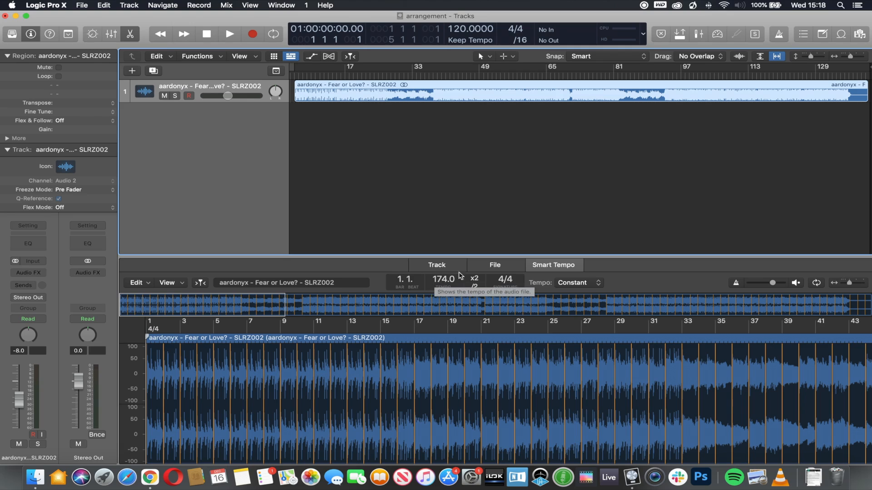
click(464, 29)
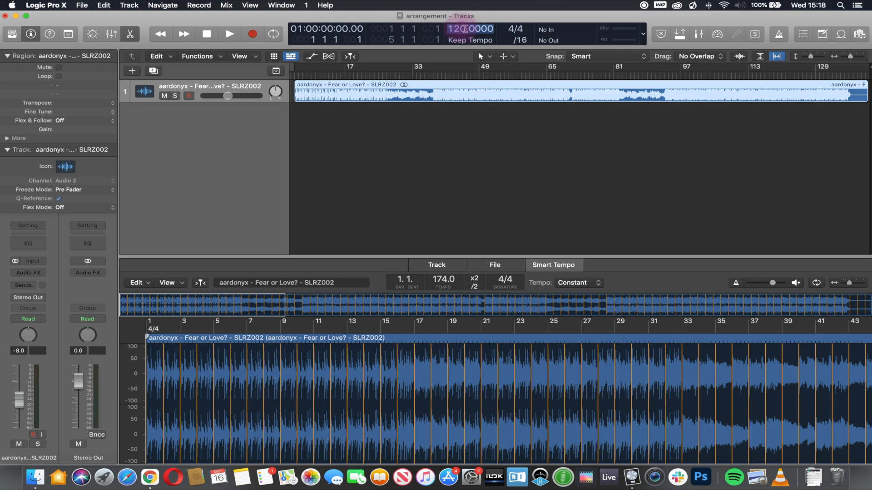
text(174)
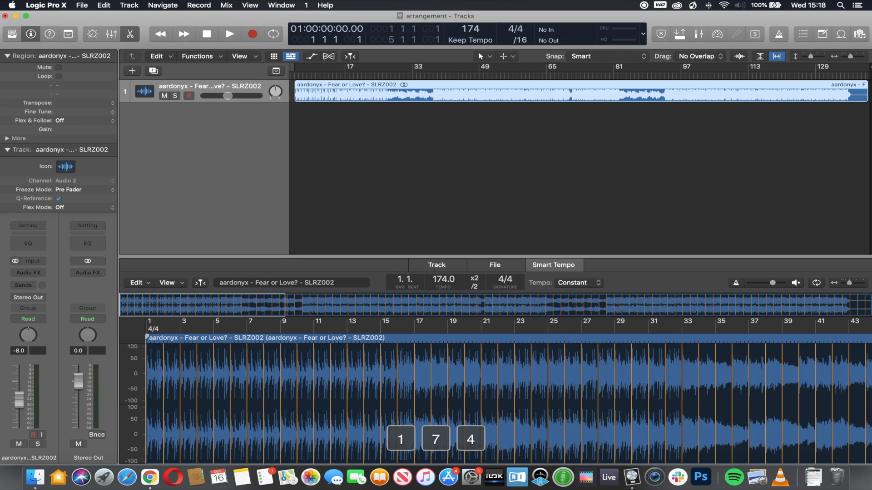
key(Return)
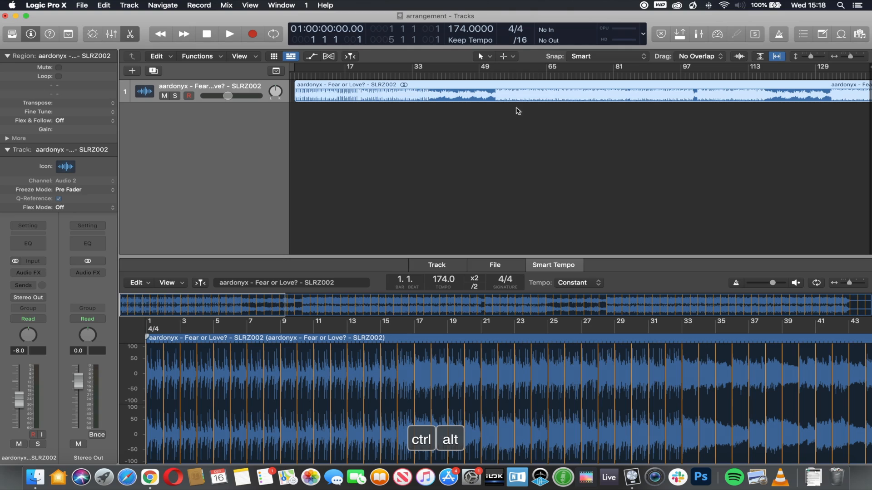
click(130, 34)
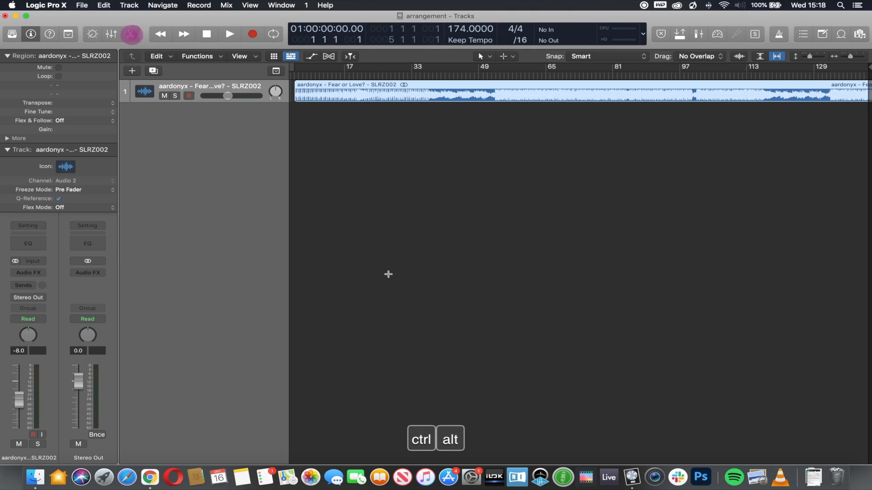
Step: Nudge the audio region slightly earlier and place the playhead at bar 53, where the loud section begins
drag(606, 210, 441, 73)
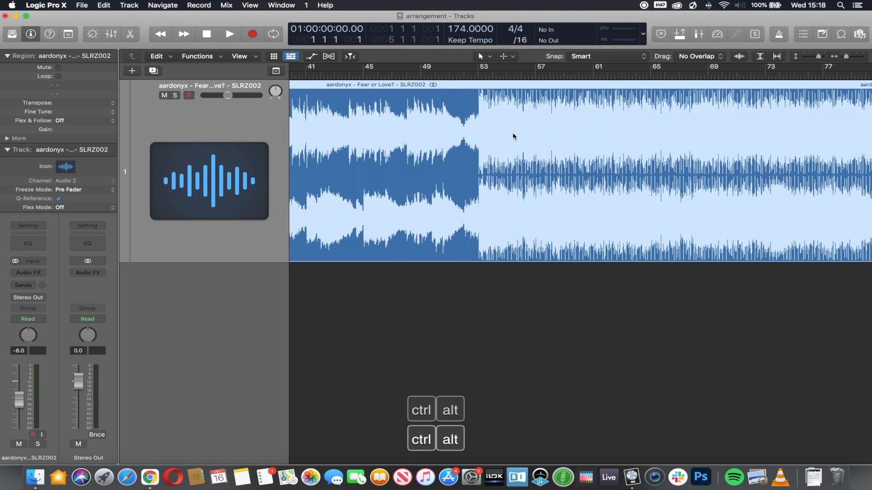
drag(511, 132, 439, 83)
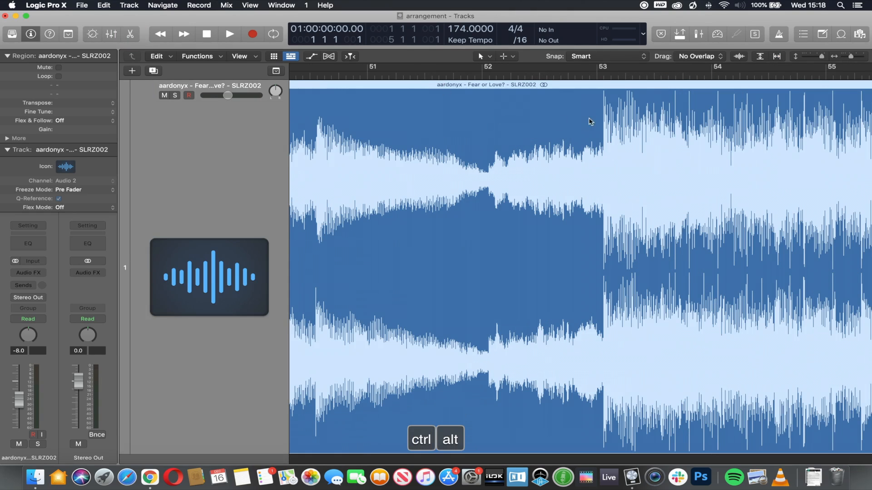
drag(613, 89, 610, 89)
click(596, 76)
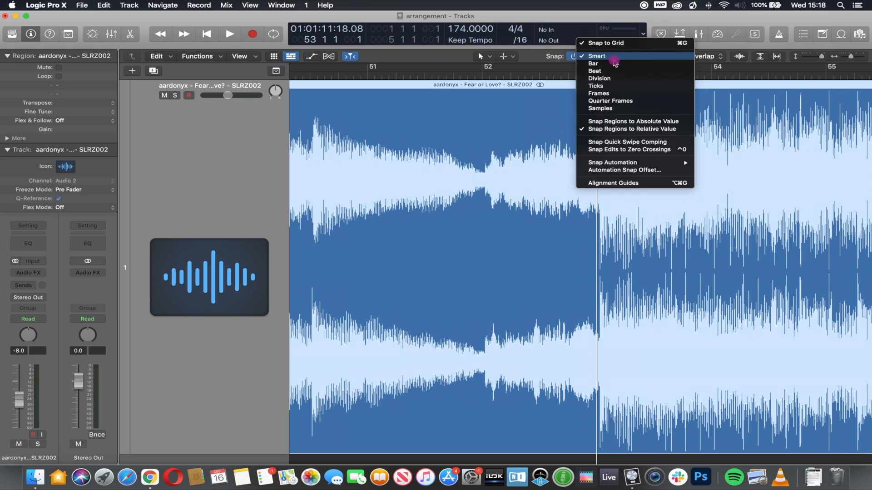
Step: Keep the snap mode on Smart and set regions to snap to absolute value
click(614, 58)
click(614, 58)
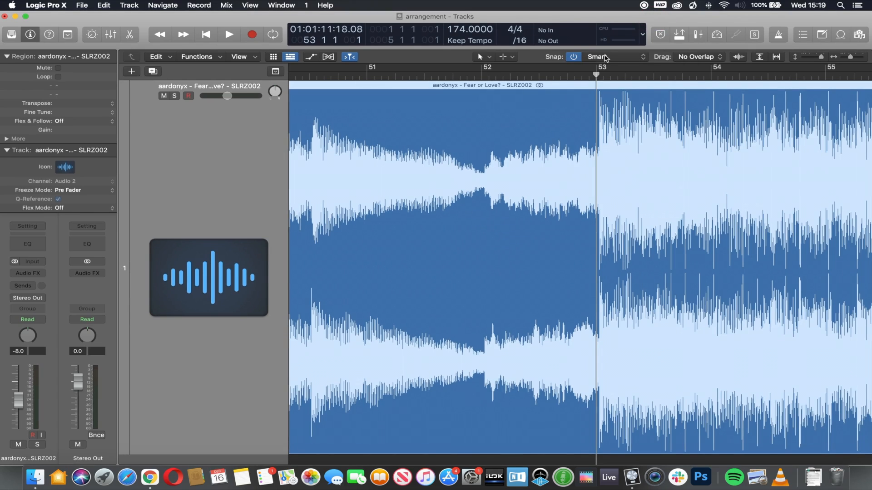
click(605, 58)
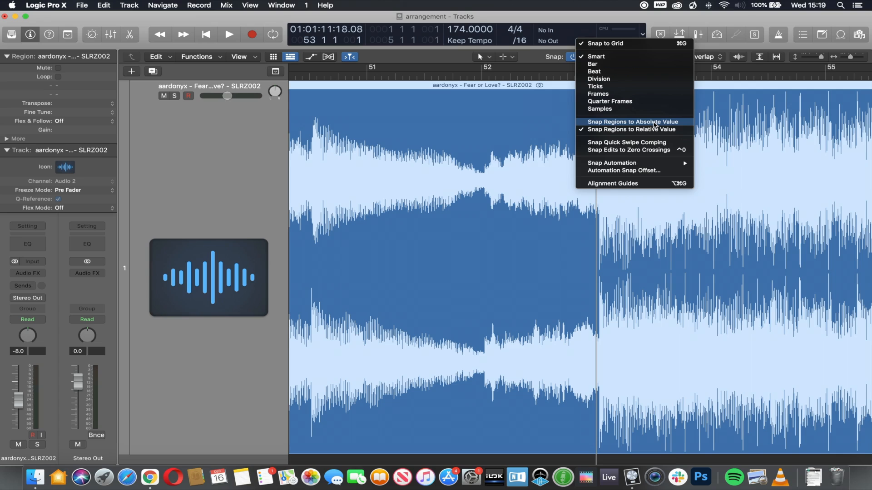
click(677, 122)
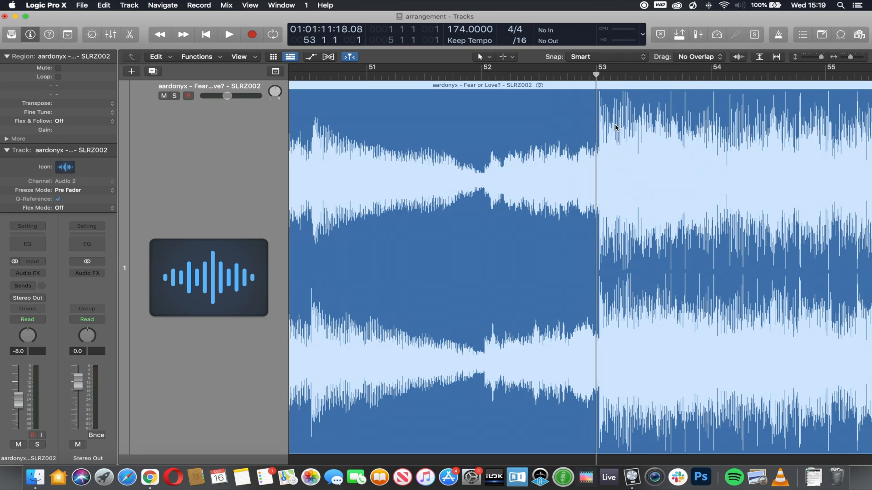
Step: Move the audio region to position 4 4 4 1 so the start of the loud section lines up with bar 53
drag(677, 277, 485, 121)
drag(649, 88, 640, 89)
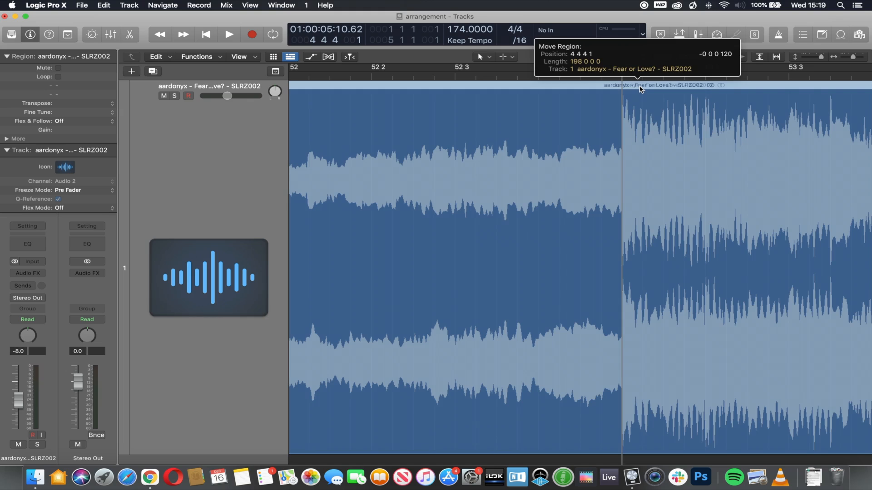
drag(641, 88, 642, 89)
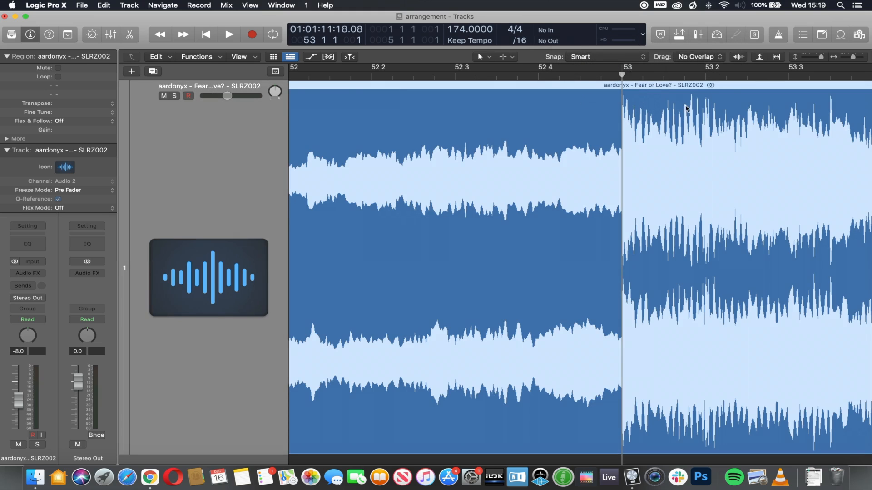
Step: Set a cycle range from bar 53 to bar 57 and play it to check the region's timing
ctrl+alt+click(686, 126)
ctrl+alt+click(681, 132)
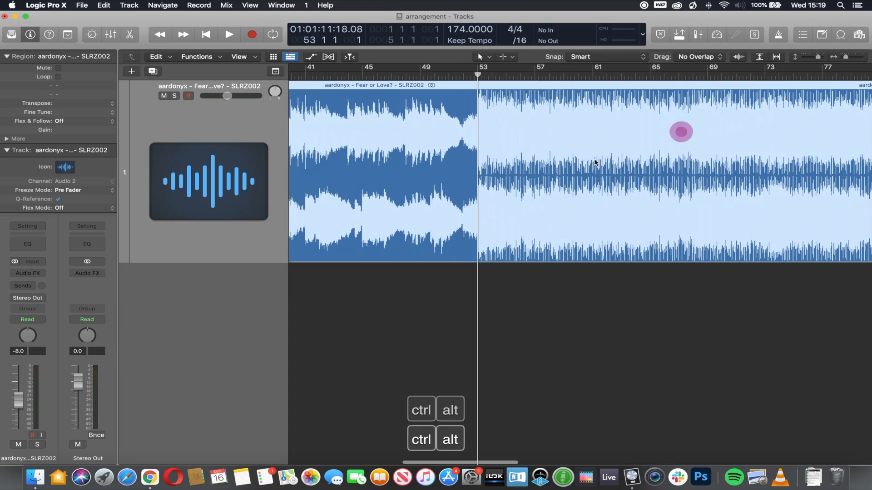
drag(479, 71, 533, 71)
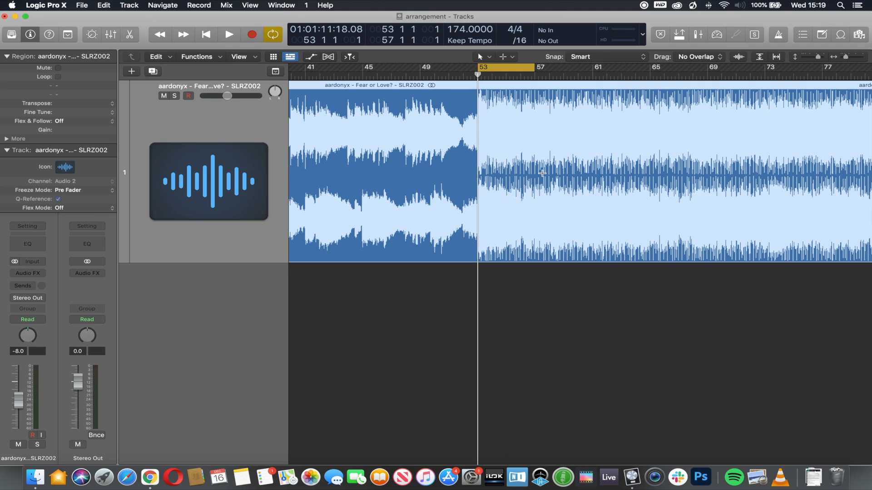
key(space)
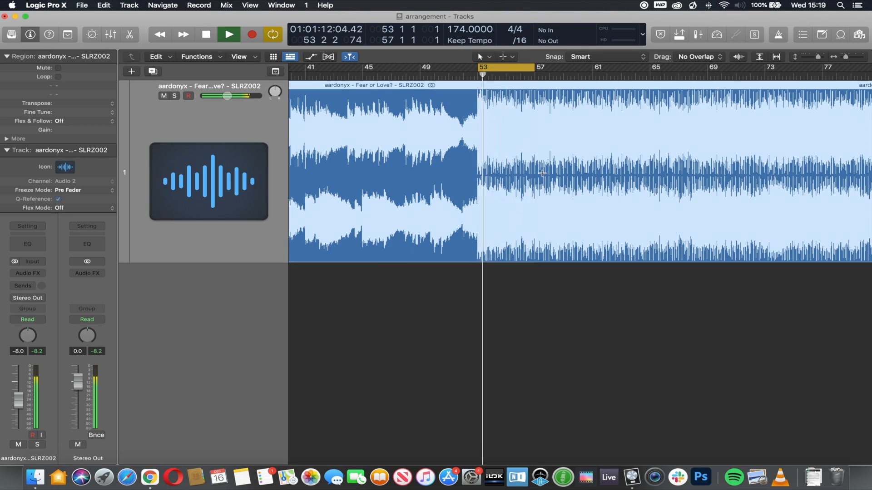
key(space)
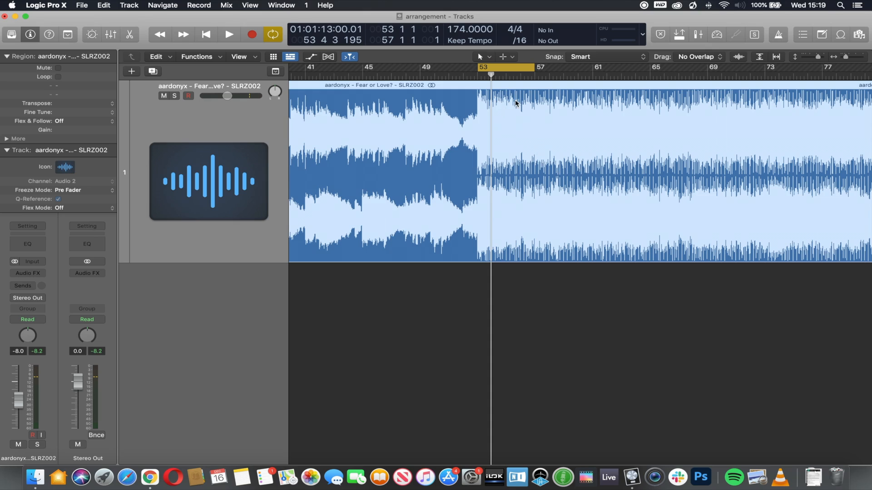
Step: Compare the cycle's playback with the last two region moves undone, and redo both moves
key(super+z)
key(super+z)
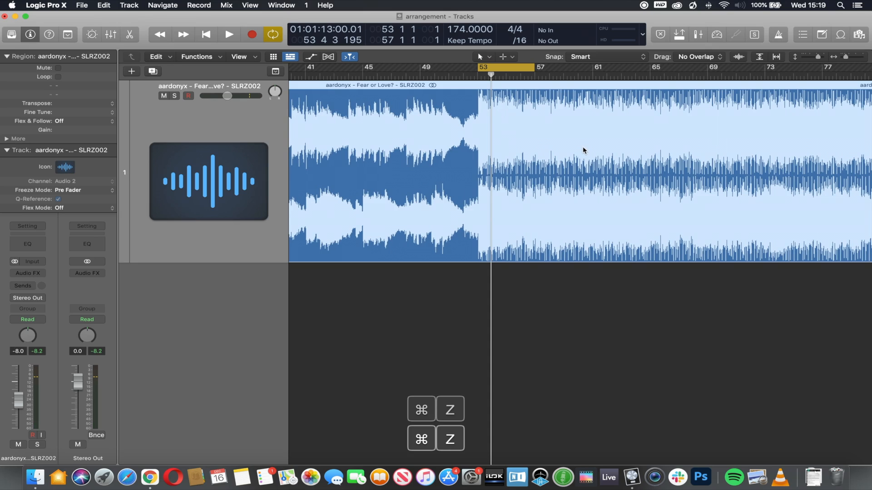
key(space)
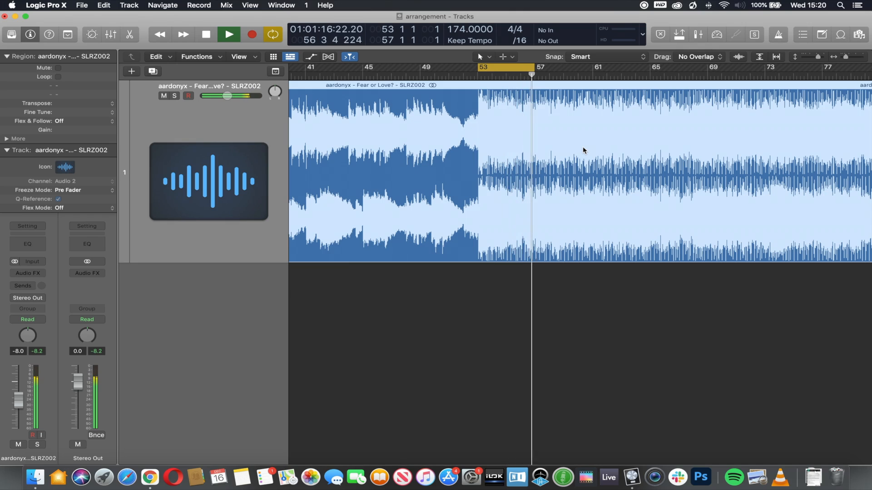
key(space)
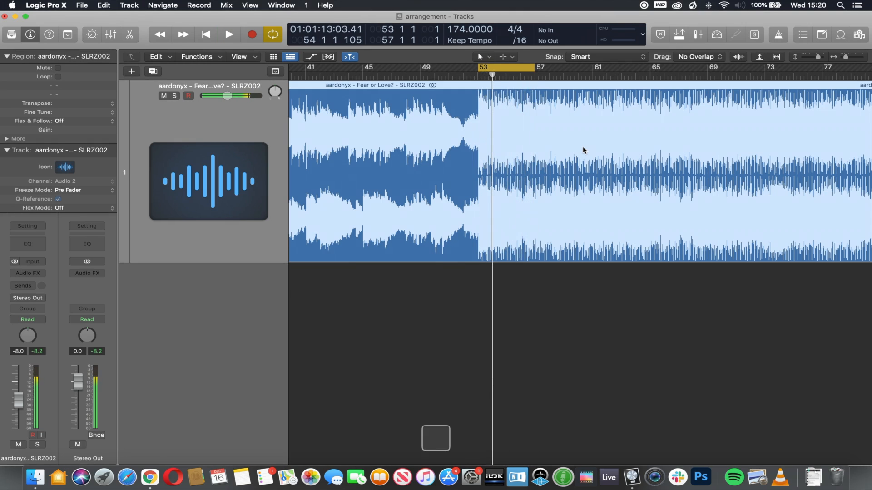
key(shift+super+z)
key(shift+super+z)
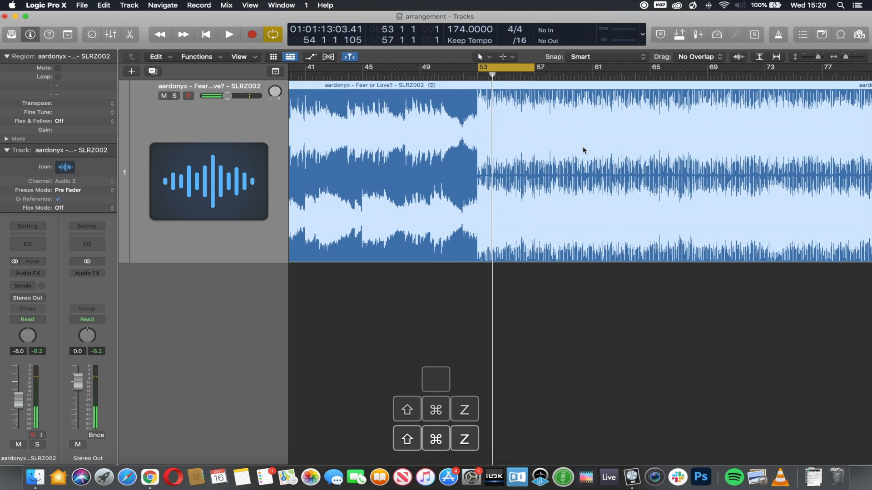
Step: Replay the cycle to recheck the timing and create one software instrument track with an empty channel strip
key(space)
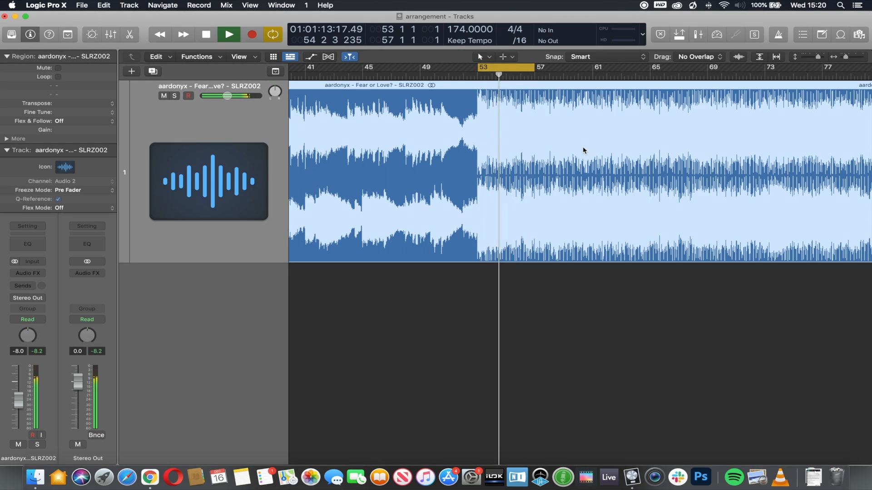
key(space)
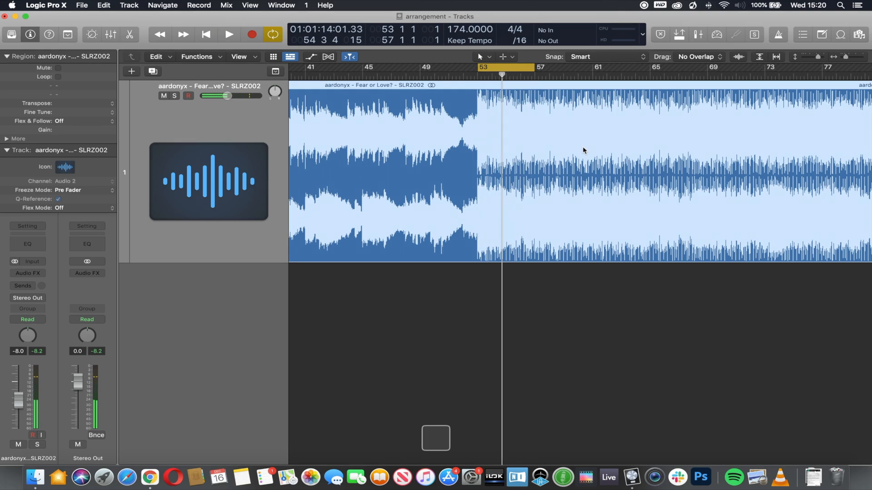
ctrl+alt+click(571, 286)
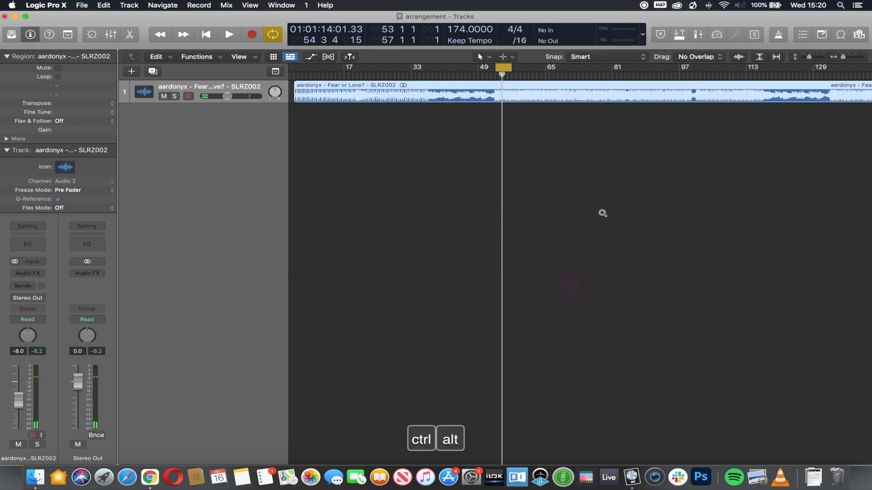
ctrl+alt+click(550, 172)
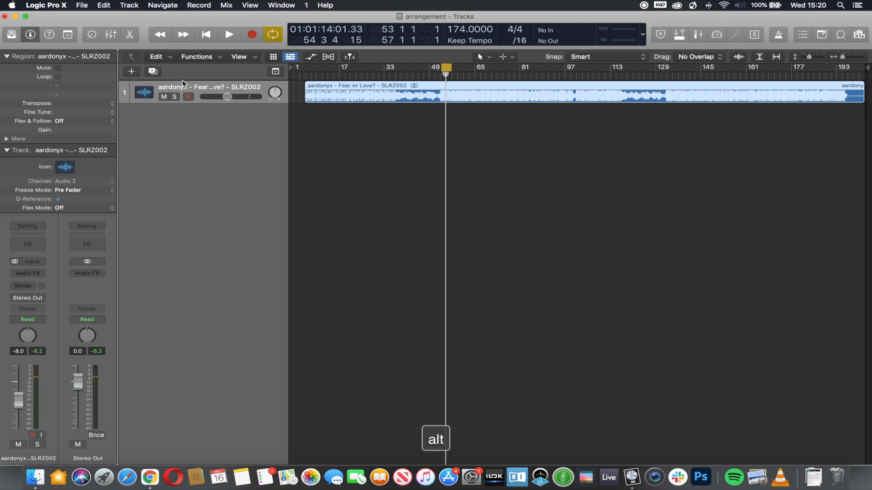
click(131, 71)
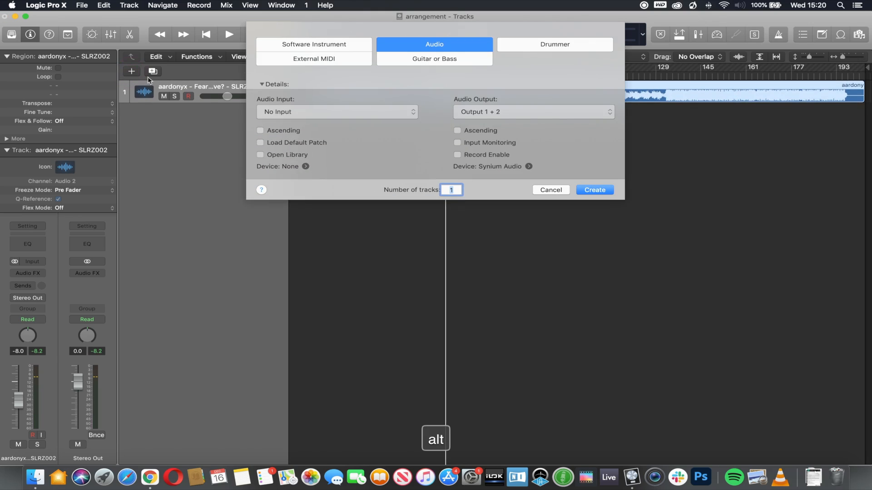
click(279, 43)
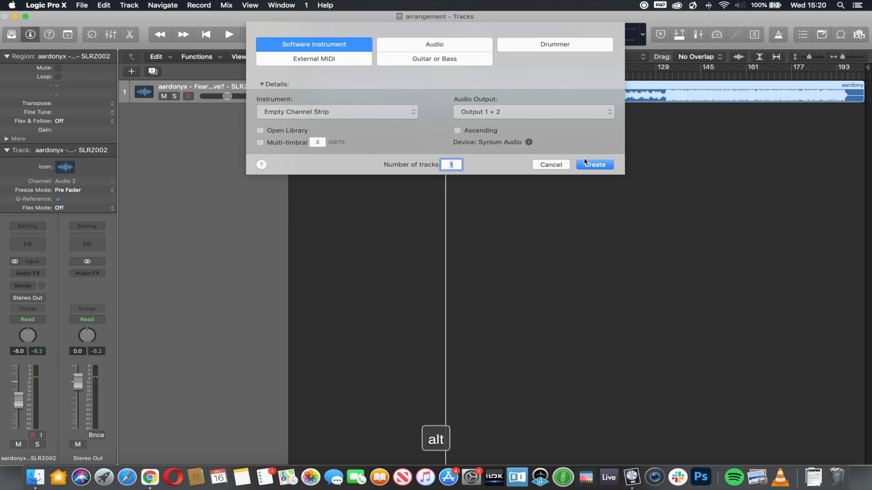
click(603, 166)
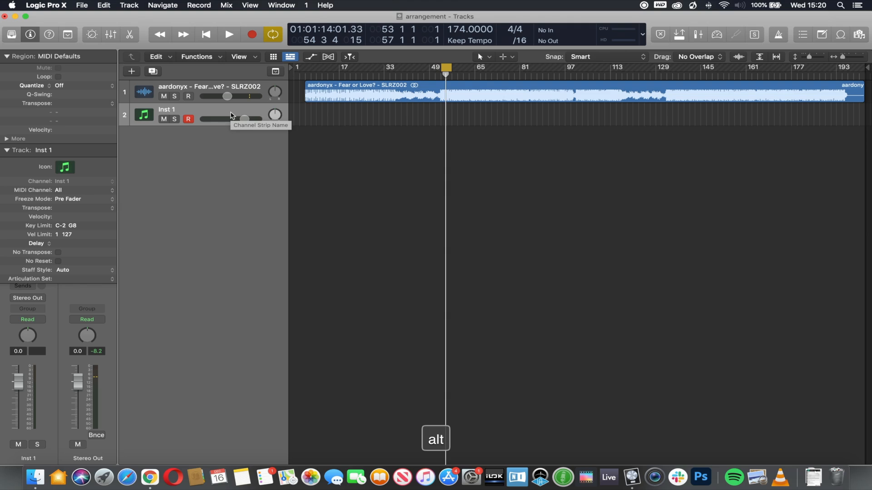
Step: Listen to the cycled section for its bass part and rename the new instrument track Bass Riff
key(space)
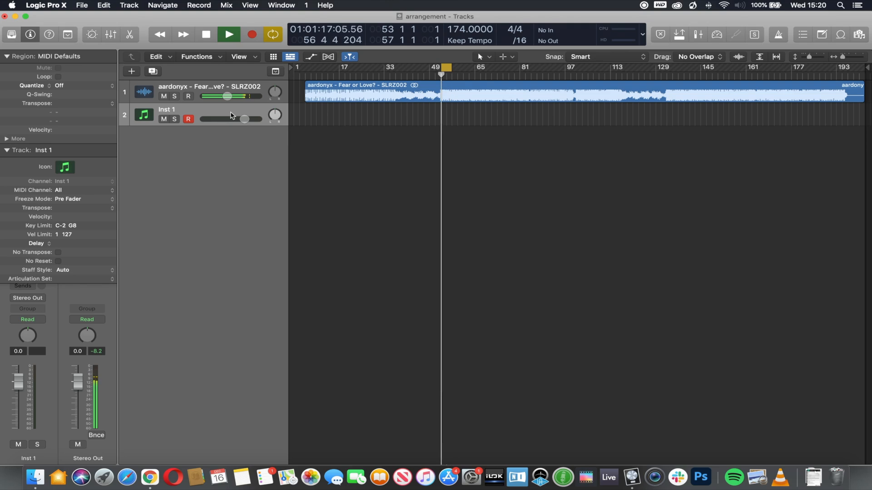
key(space)
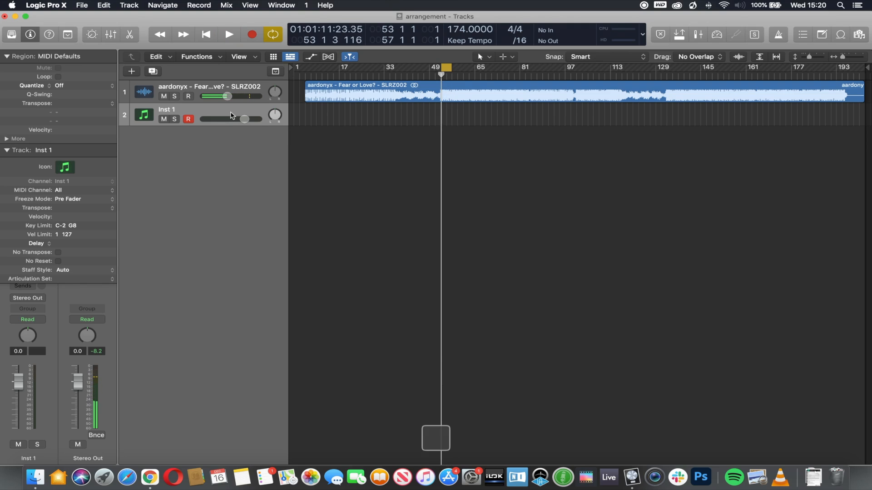
drag(411, 100, 551, 163)
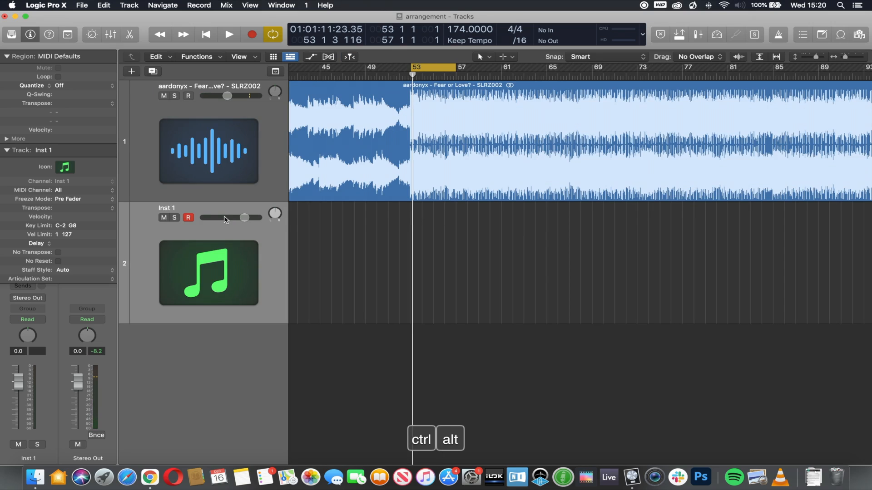
double_click(166, 208)
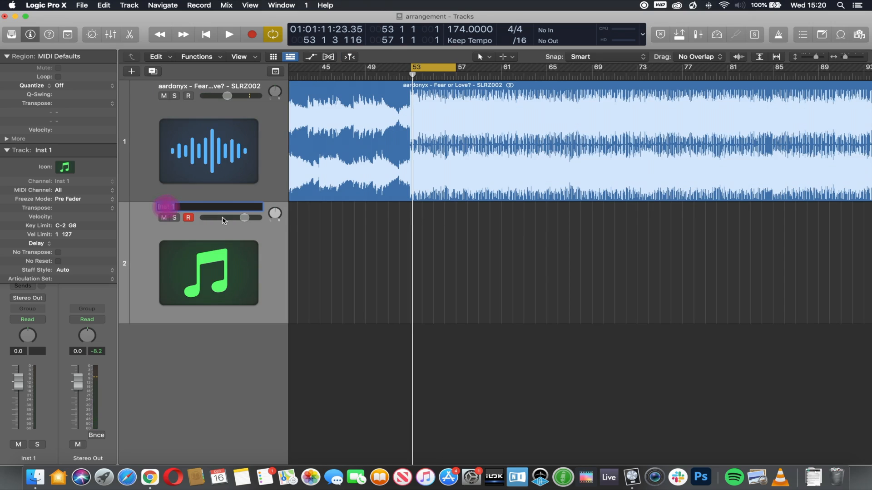
text(Bass Riff)
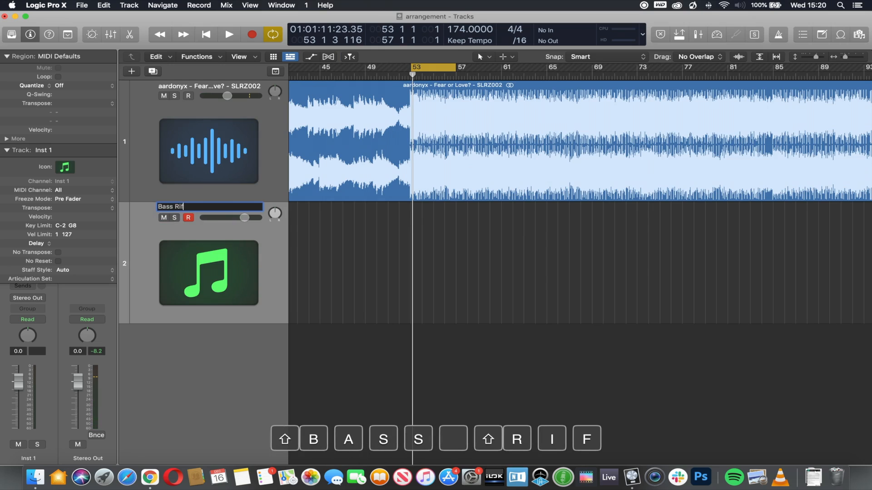
key(Return)
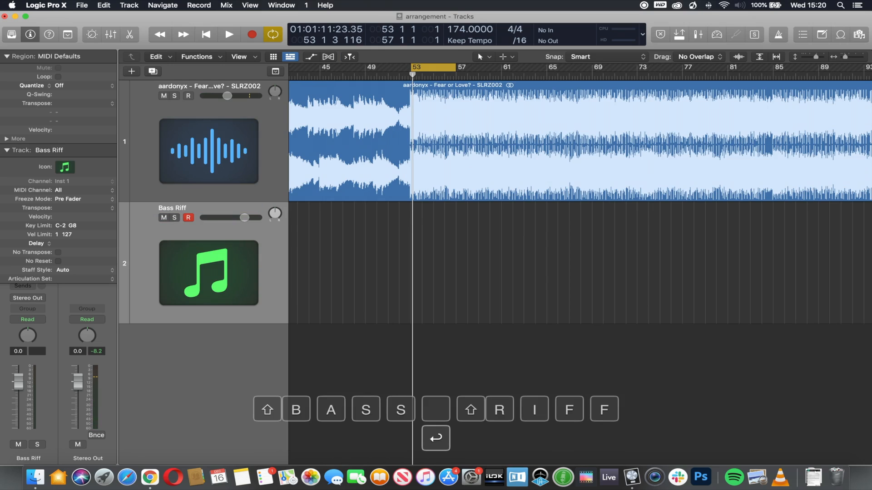
Step: Create a MIDI region at bar 53 on the Bass Riff track and lengthen it to four bars, ending at bar 57
ctrl+click(414, 213)
click(432, 212)
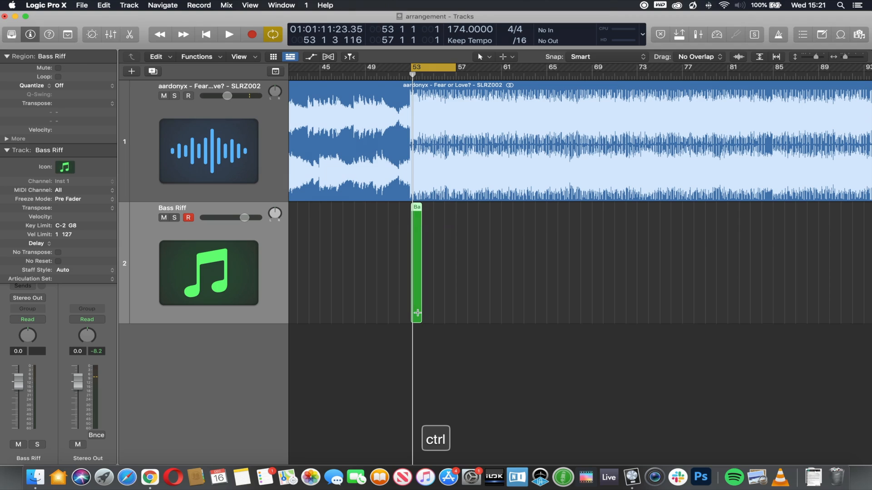
ctrl+click(417, 314)
ctrl+click(450, 311)
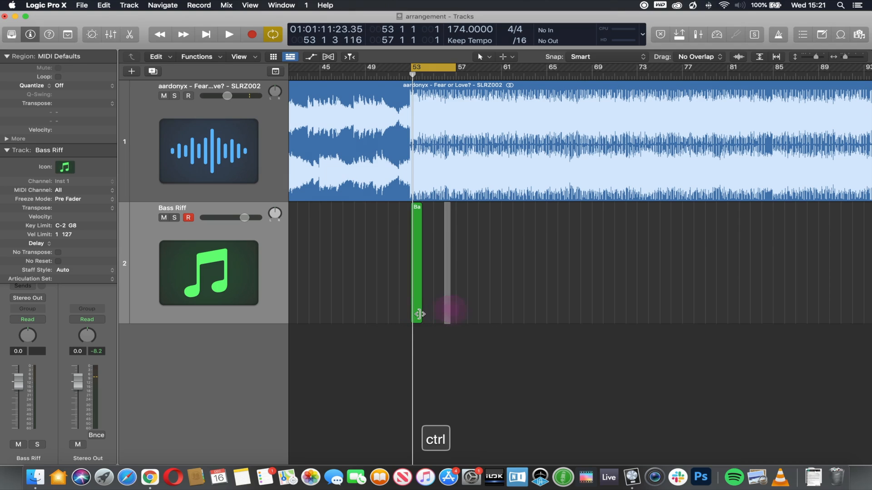
drag(418, 314, 446, 314)
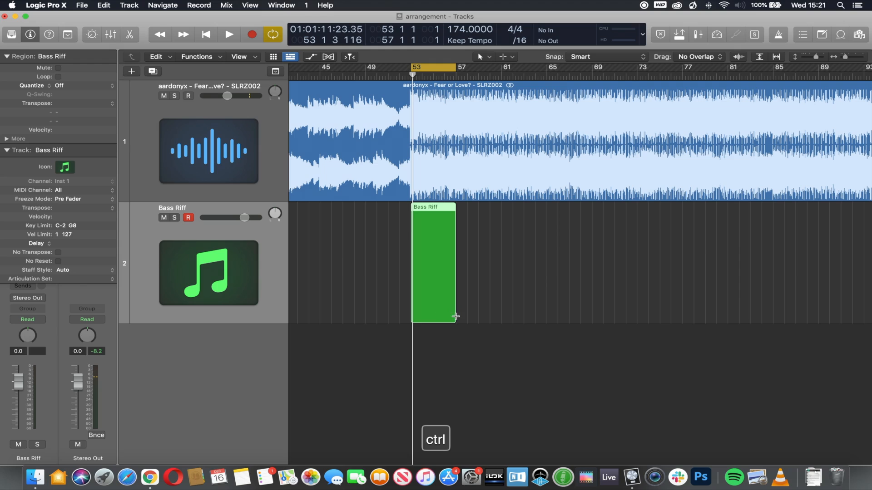
drag(453, 318, 431, 315)
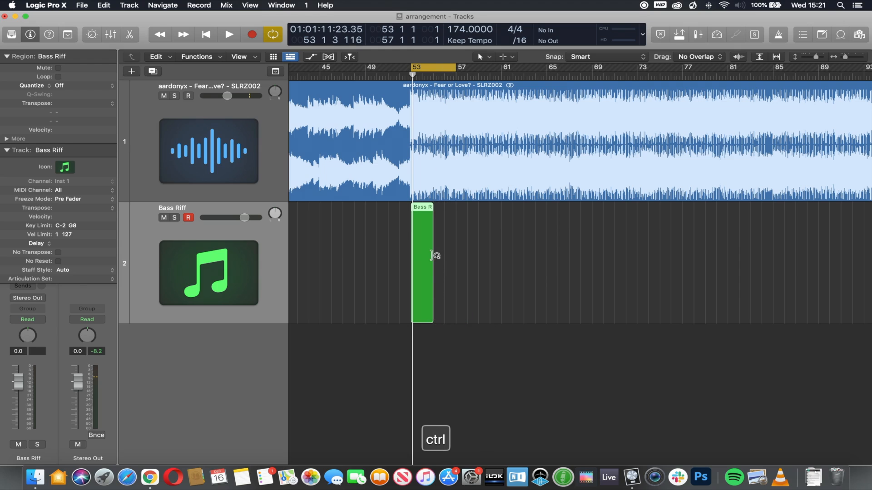
drag(433, 255, 455, 316)
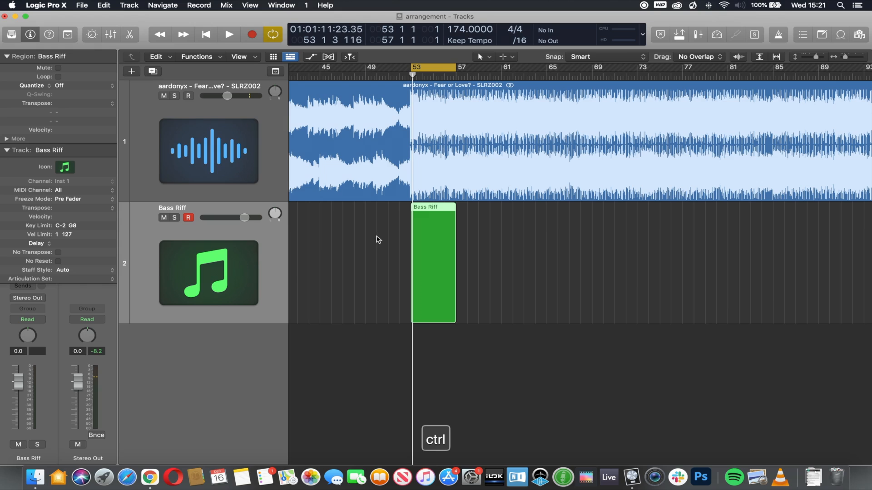
Step: Listen to the cycle again and add an instrument track named GTR 1 below Bass Riff
key(space)
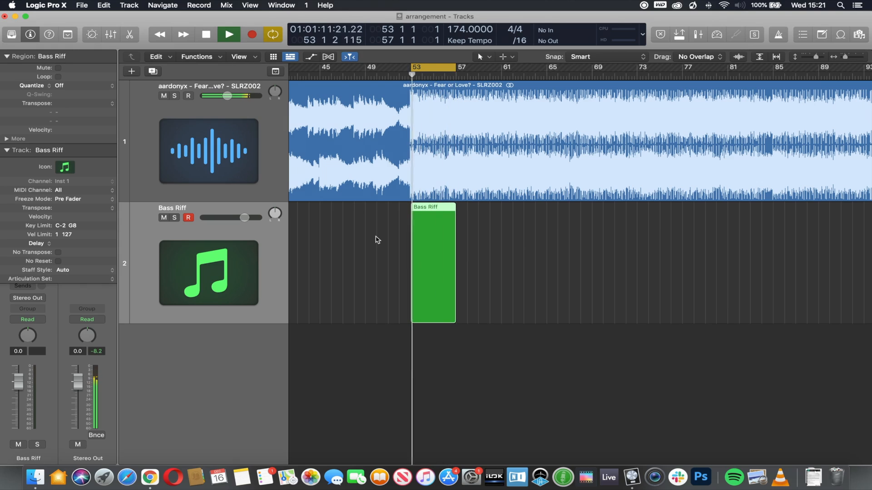
key(space)
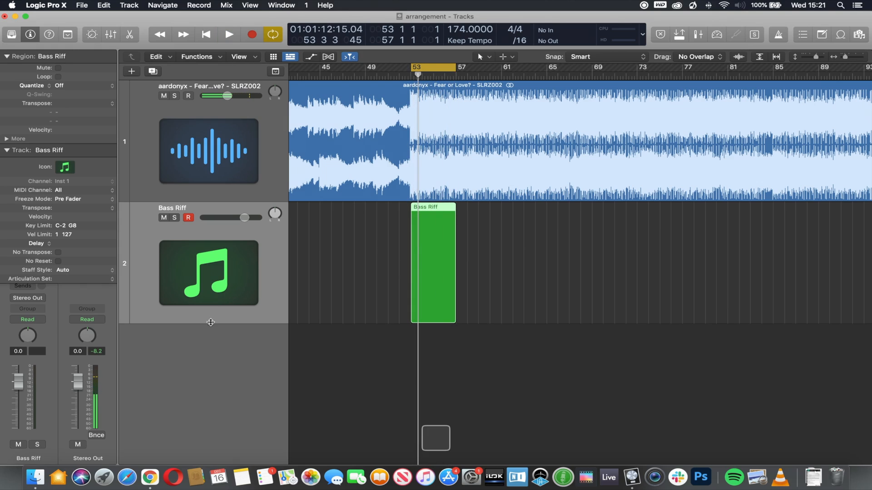
double_click(214, 363)
double_click(166, 330)
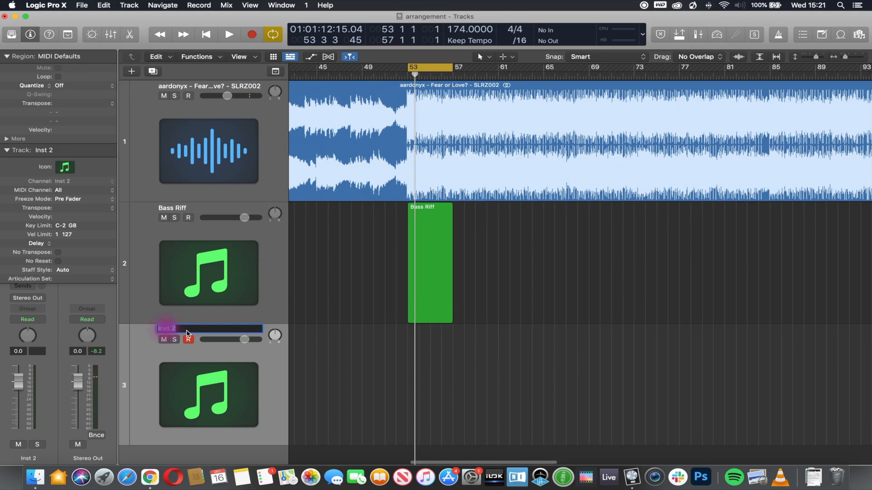
text(GTR 1)
key(Return)
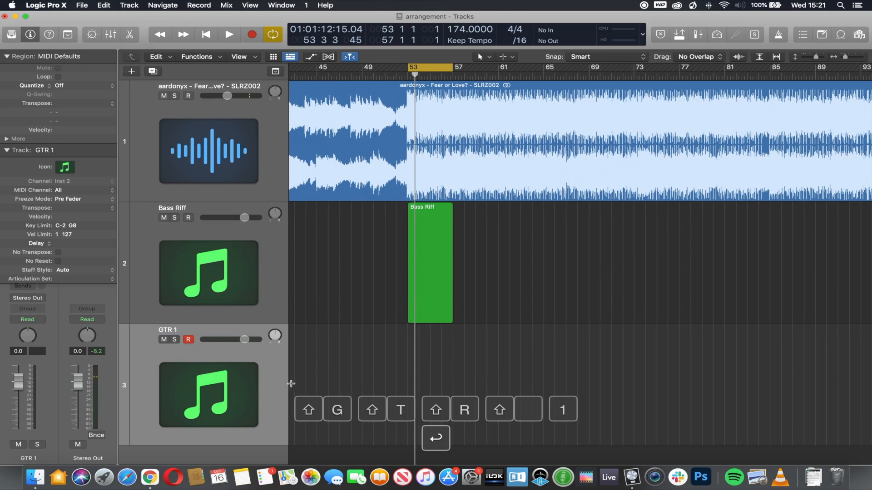
Step: Create a MIDI region at bar 53 on the GTR 1 track and extend it to a length of four bars
ctrl+click(415, 335)
click(431, 339)
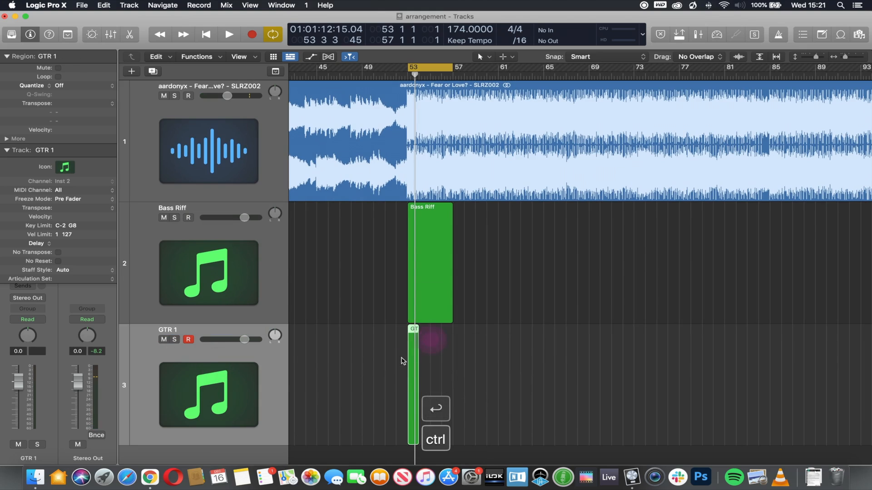
drag(418, 437, 452, 436)
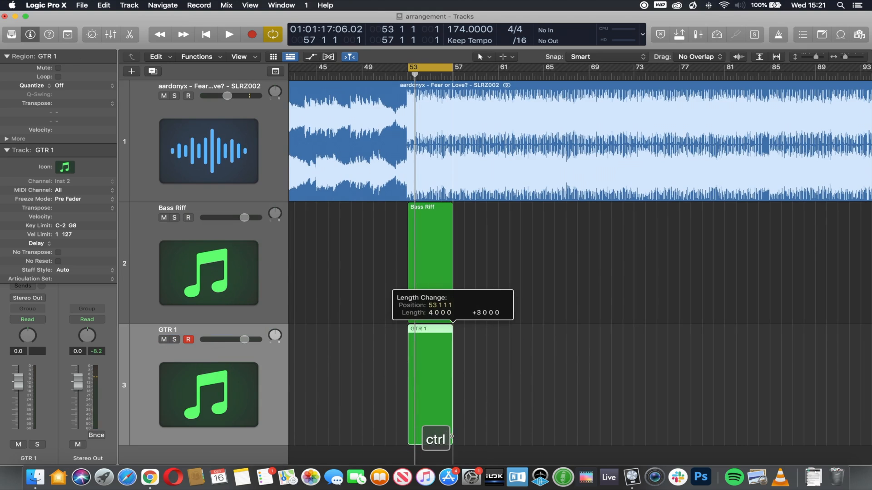
Step: Add another instrument track below GTR 1 and name it GTR 2
scroll(300, 387, down, 1)
double_click(232, 447)
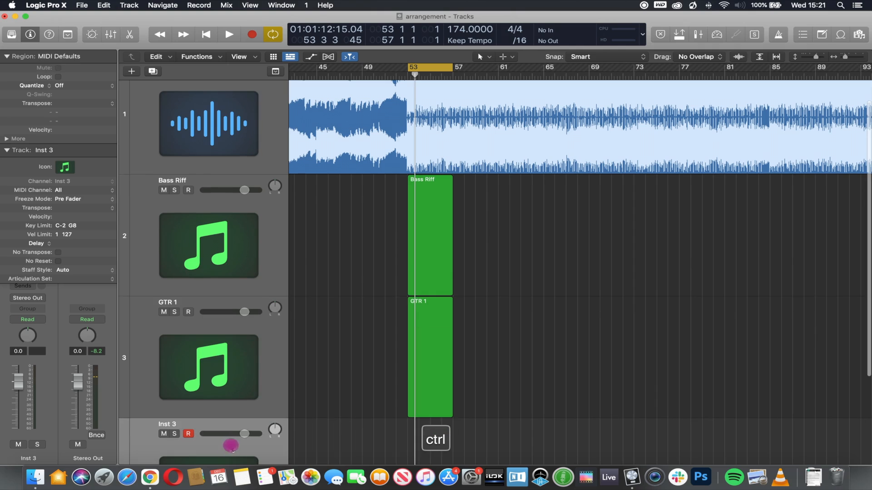
double_click(166, 343)
text(GTR 2)
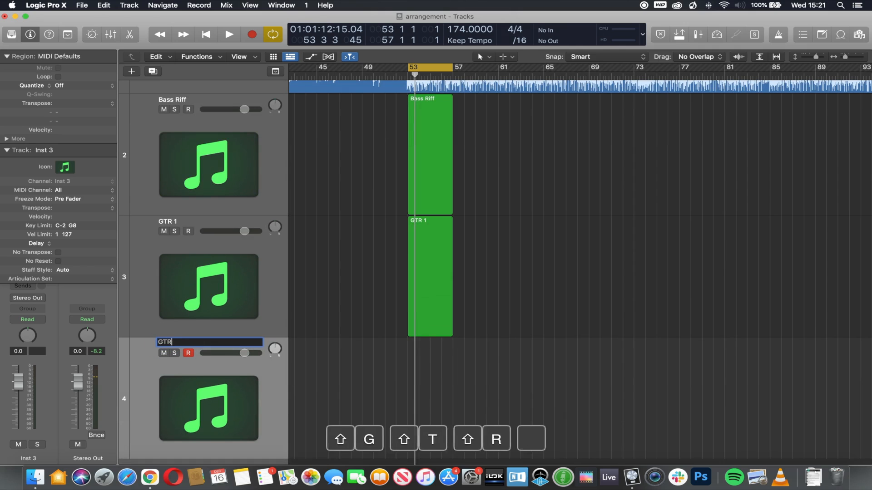
key(Return)
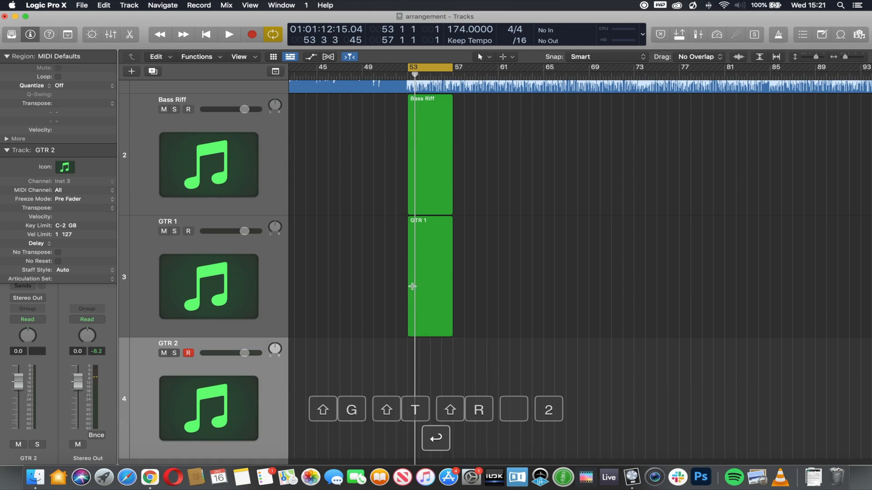
Step: Create a MIDI region on the GTR 2 track from bar 53 to bar 57
ctrl+click(417, 352)
click(434, 353)
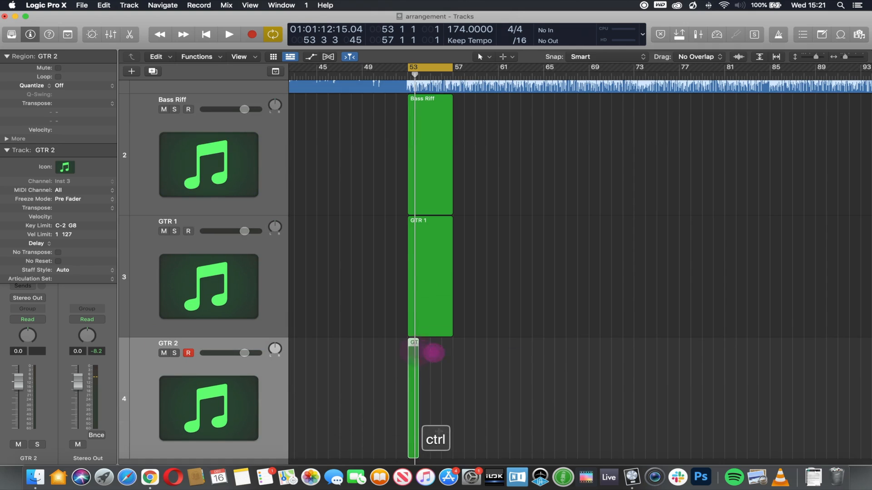
drag(415, 454, 453, 454)
Step: Add another instrument track below GTR 2 and name it Vocal
scroll(498, 417, down, 2)
double_click(235, 445)
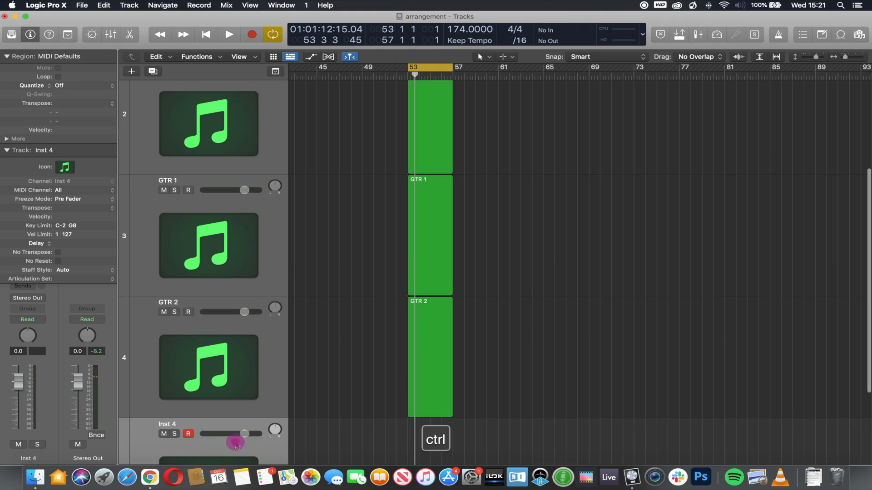
scroll(233, 444, down, 4)
double_click(168, 342)
text(Vocal)
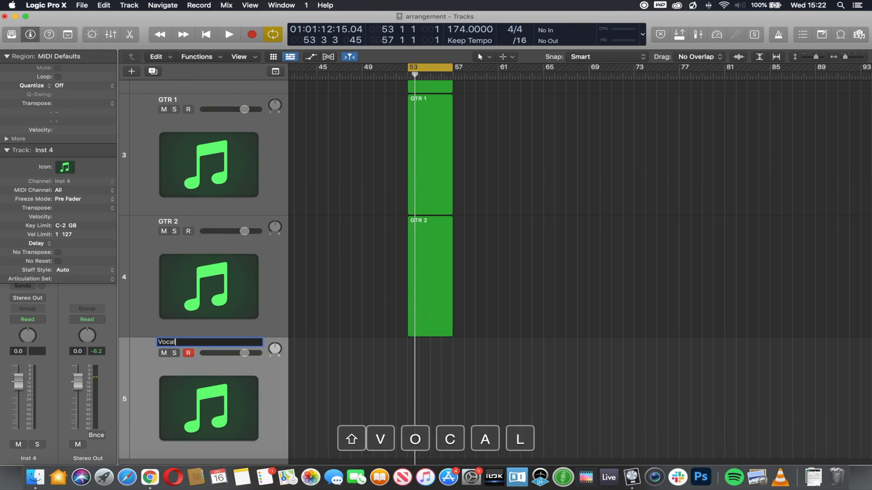
key(Return)
Step: Create a one-bar MIDI region at bar 53 on the Vocal track
ctrl+click(414, 357)
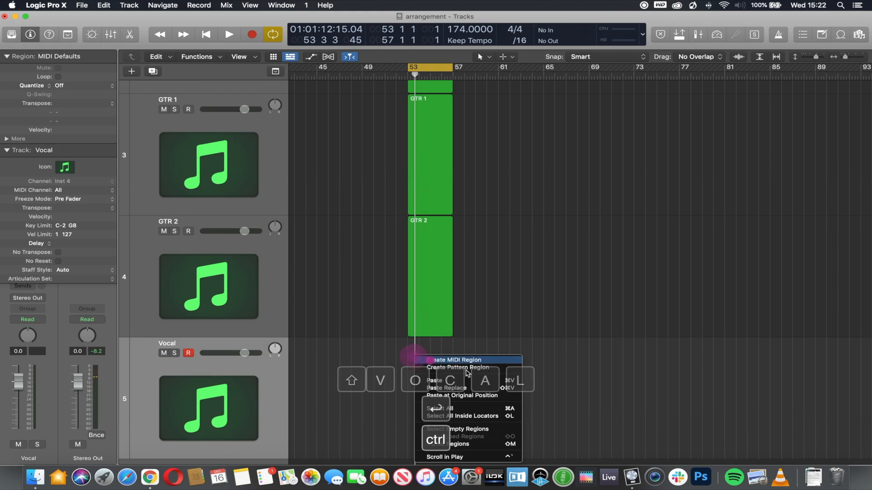
click(436, 360)
scroll(483, 369, down, 2)
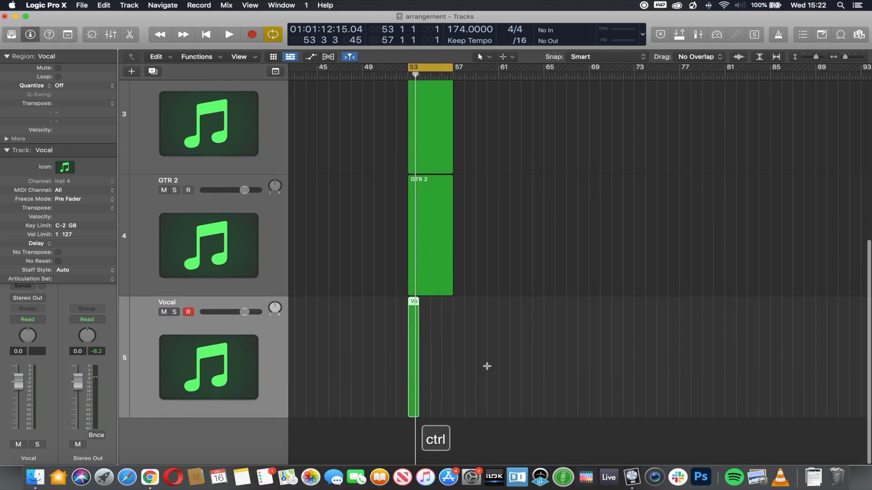
Step: Play the cycled section, add an instrument track below Vocal and name it Kick
key(space)
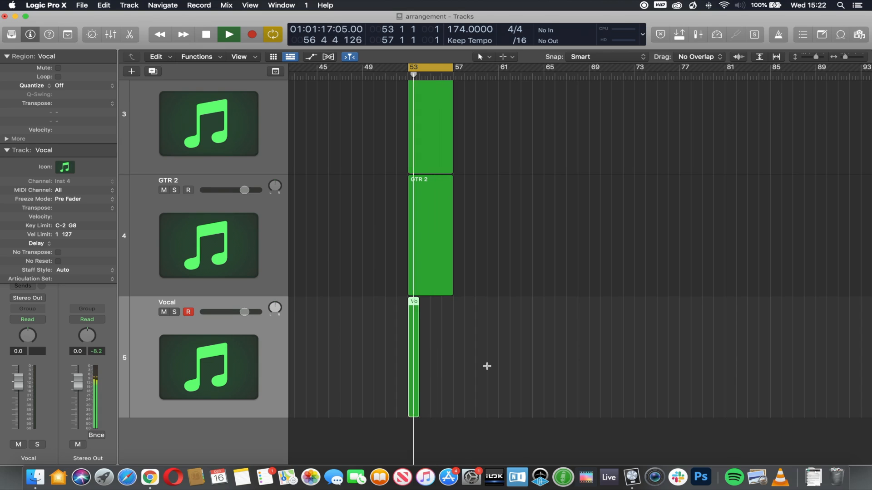
key(space)
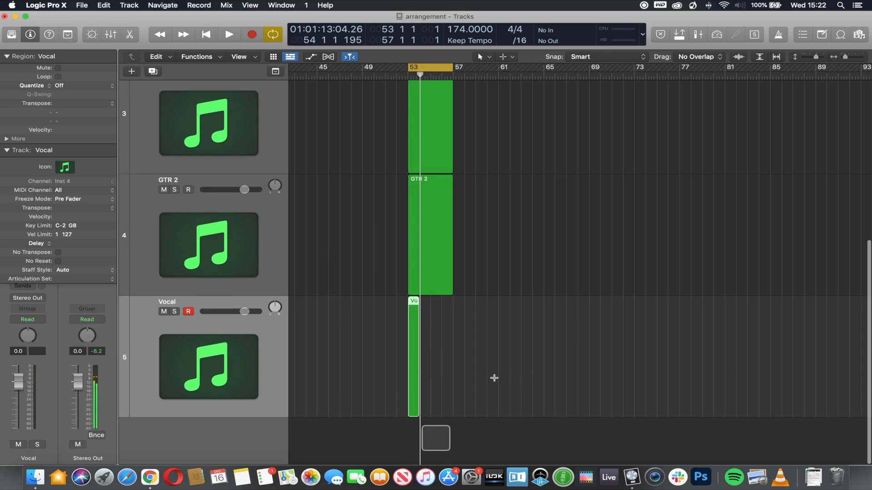
double_click(254, 429)
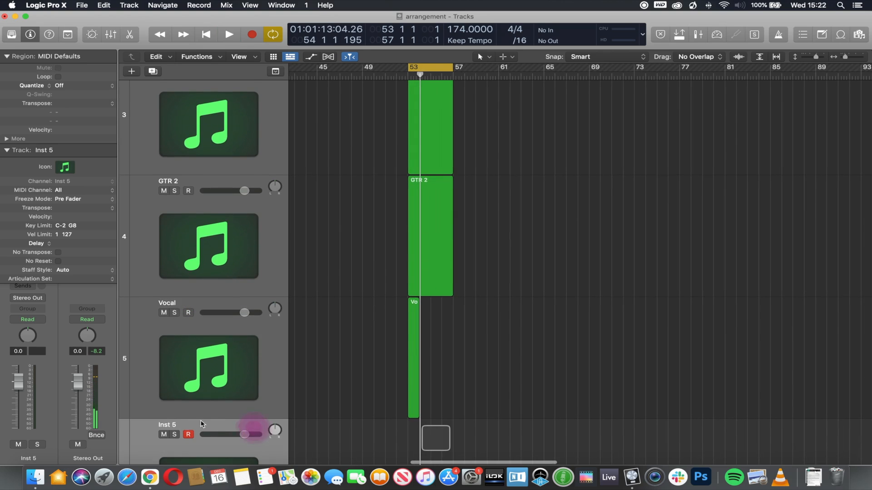
double_click(166, 341)
text(Kick)
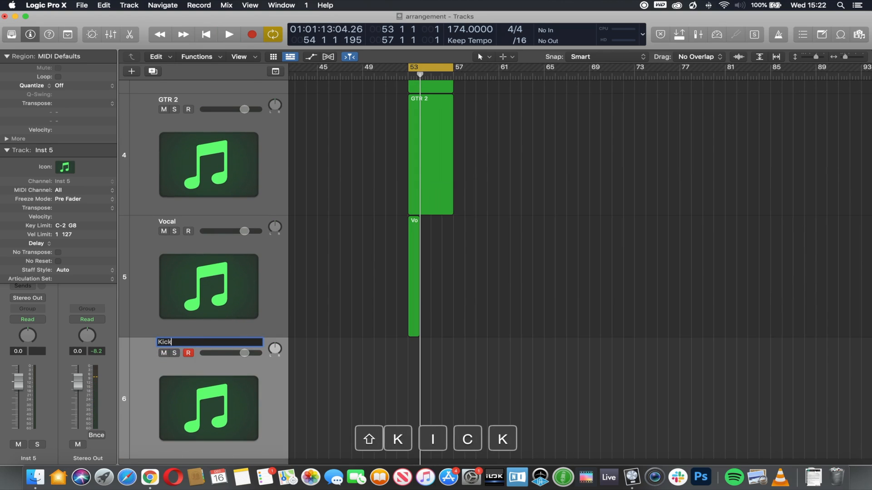
key(Return)
Step: Add another instrument track below Kick with duplicate settings and name it Snare
key(cmd+d)
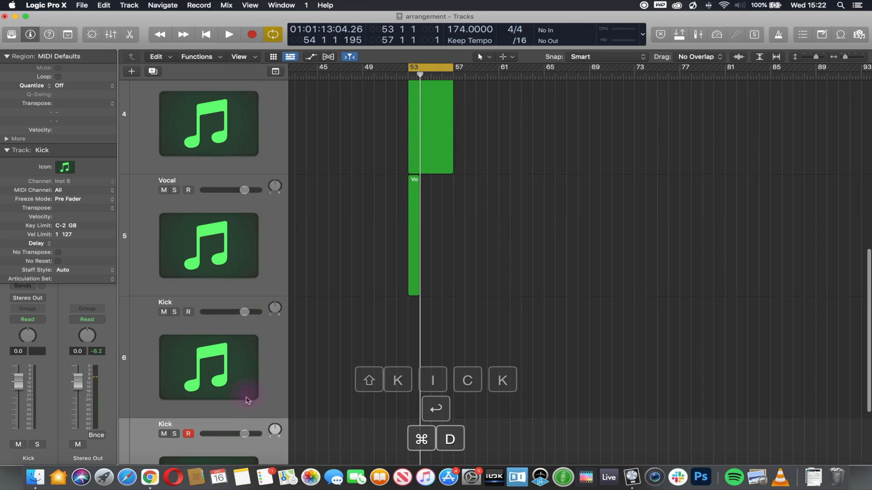
scroll(204, 408, down, 1)
double_click(167, 341)
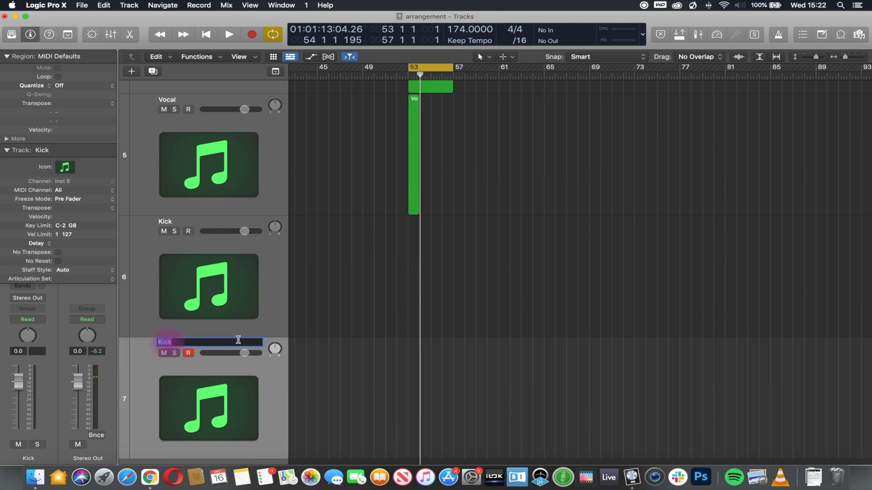
text(Snare)
key(Return)
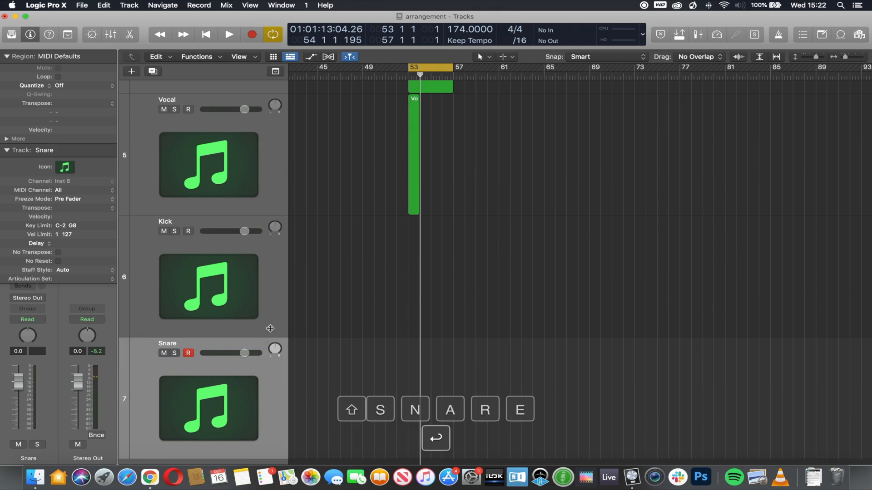
Step: Turn on vertical auto zoom to fit all tracks, and add an instrument track named Drum Break below Snare
click(761, 57)
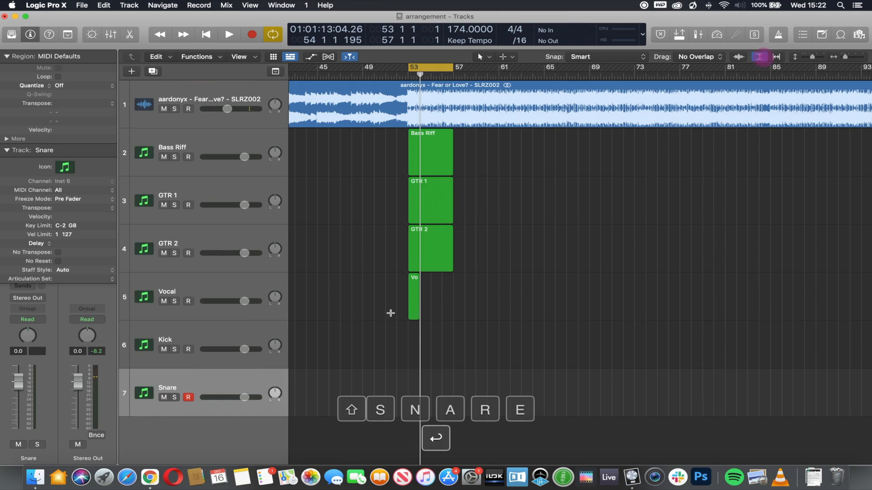
double_click(253, 427)
double_click(170, 389)
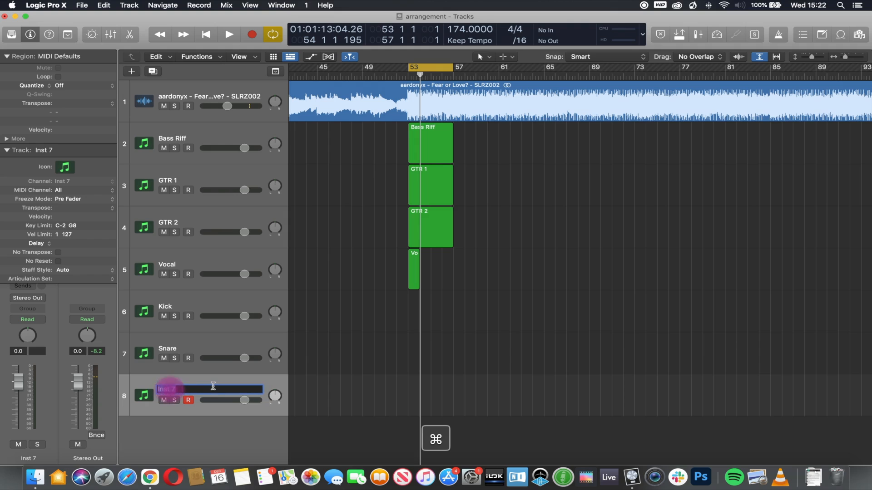
text(Drum Break)
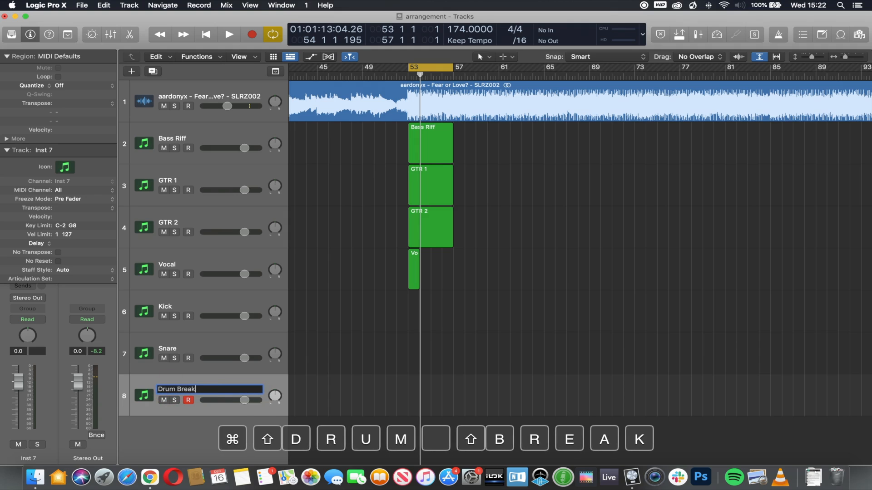
key(Return)
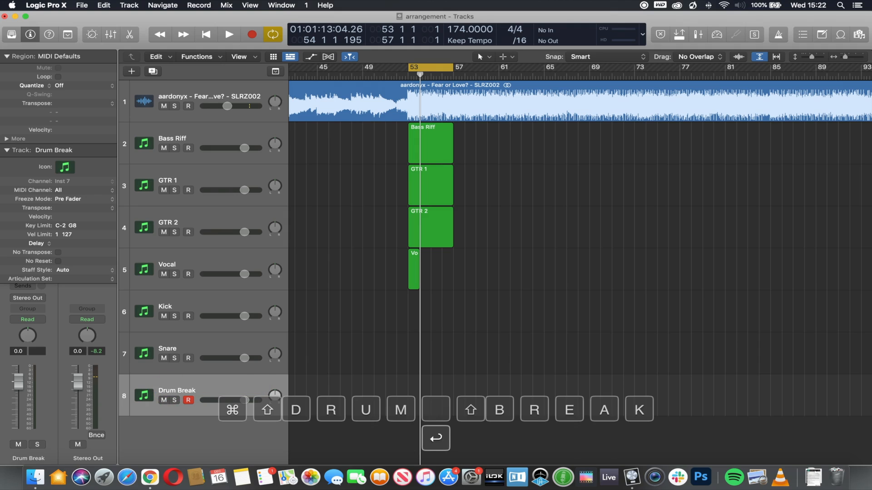
Step: Listen to the cycled section and create a one-bar MIDI region at bar 53 on the Kick track, looped to bar 57
key(space)
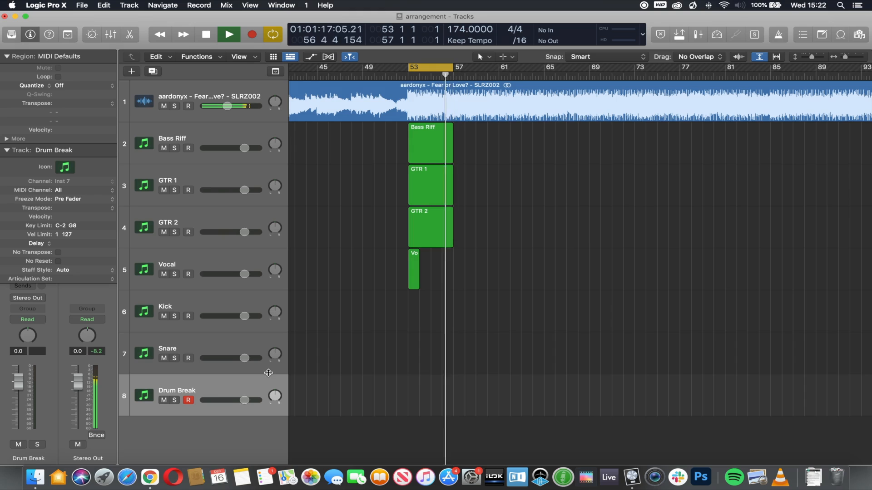
key(space)
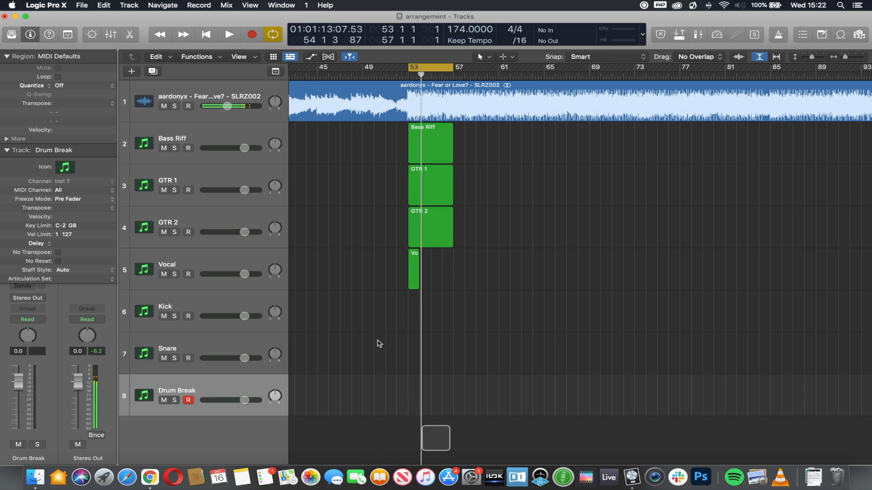
ctrl+click(413, 308)
click(427, 311)
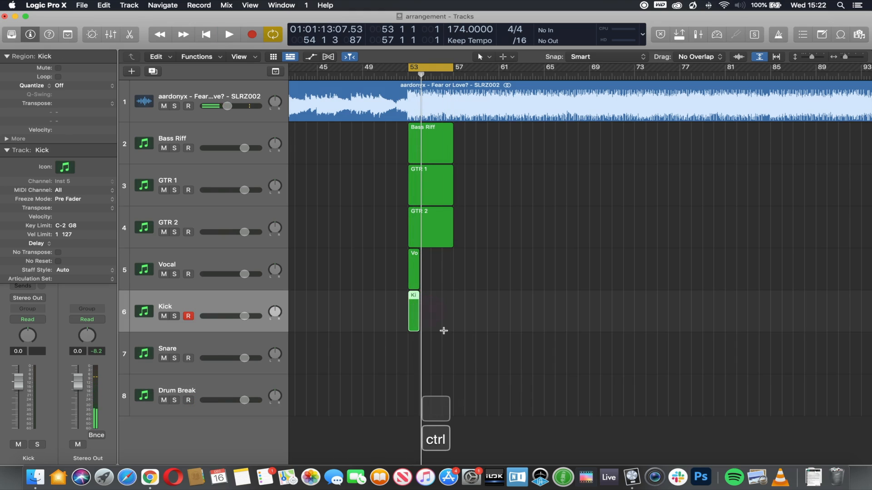
key(space)
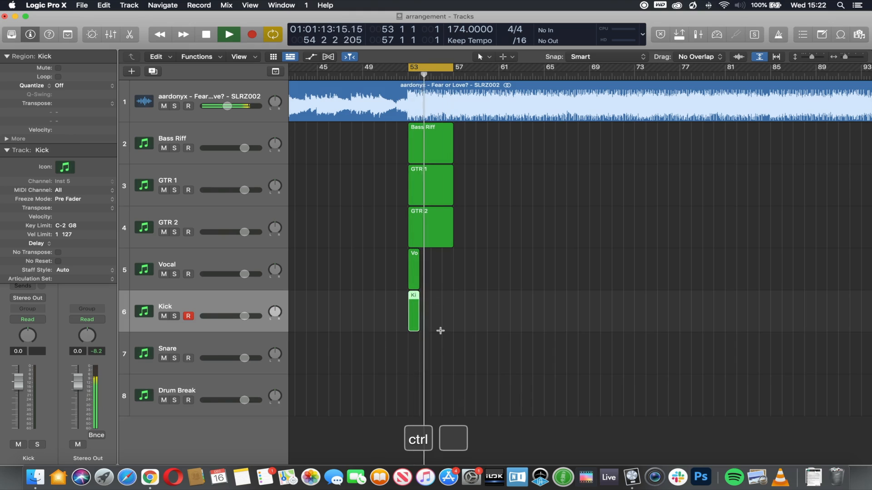
key(space)
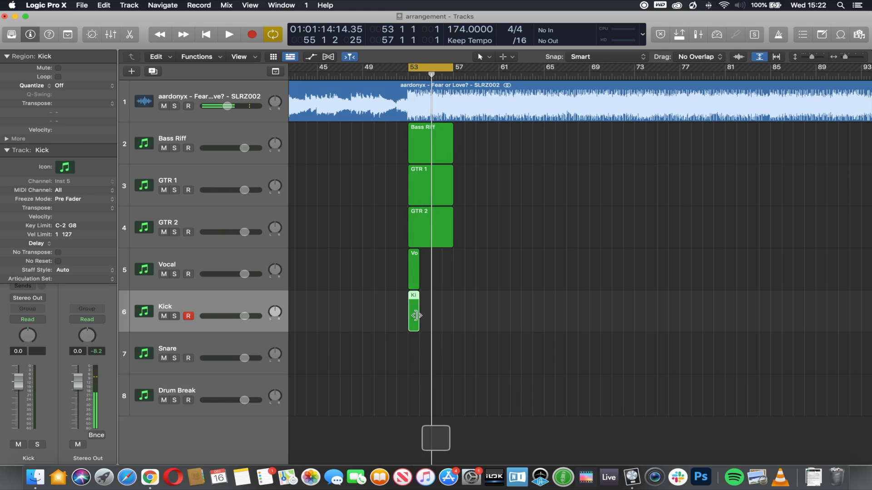
drag(419, 312, 436, 311)
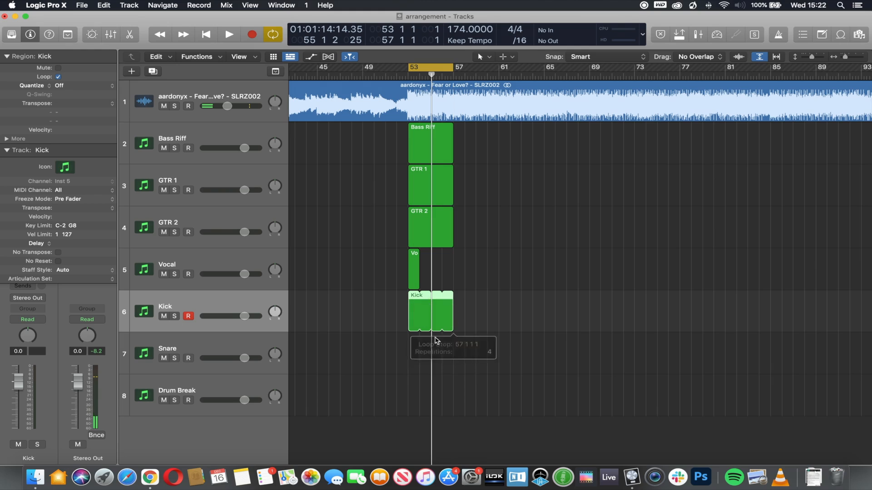
Step: Create a one-bar MIDI region at bar 53 on the Snare track and loop it to bar 57 during playback
ctrl+click(417, 346)
click(425, 347)
key(space)
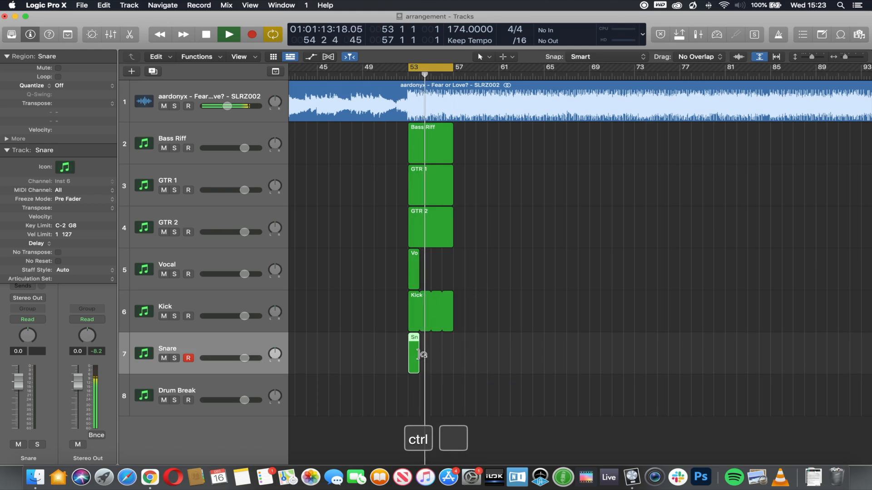
drag(418, 354, 453, 355)
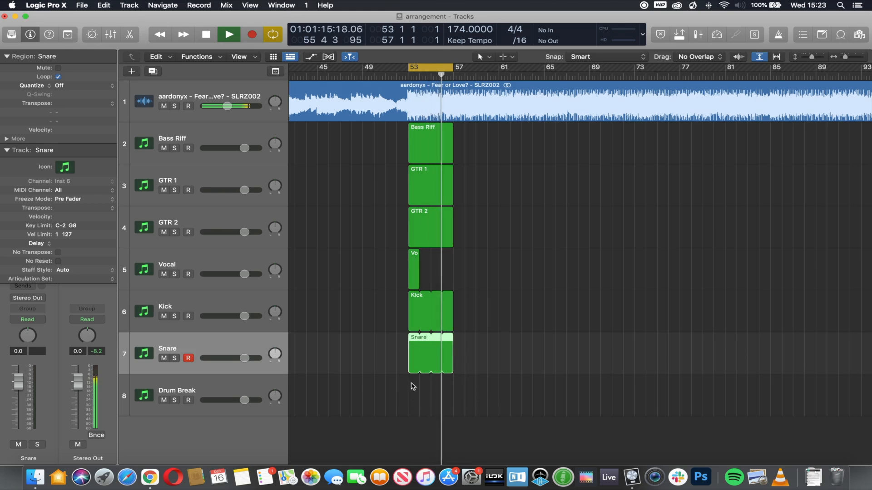
Step: Create a one-bar MIDI region at bar 53 on the Drum Break track, loop it to bar 57 and stop playback
ctrl+click(412, 386)
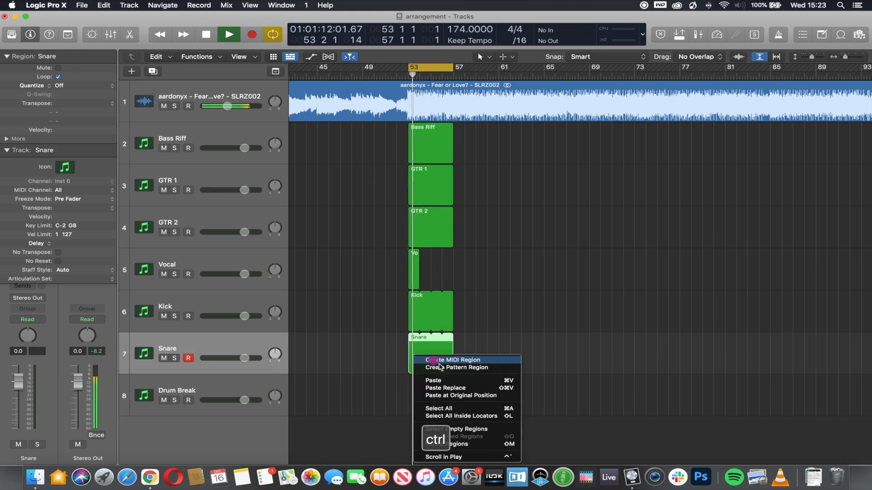
click(424, 360)
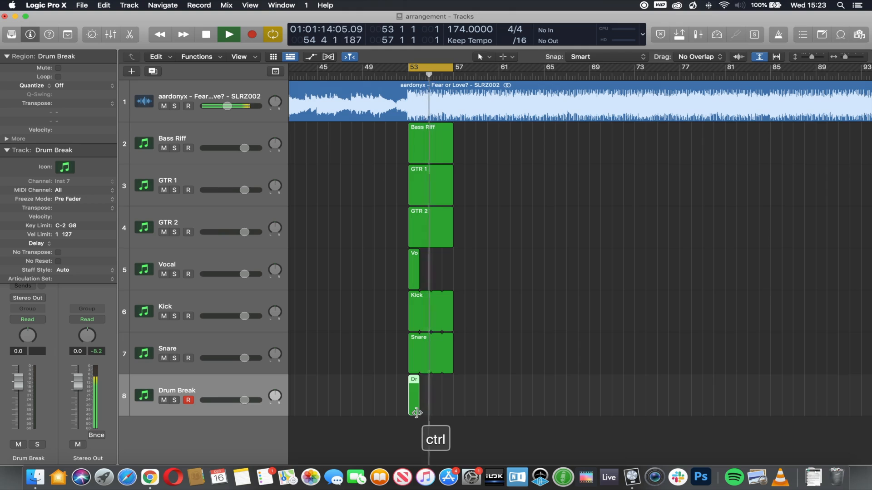
drag(417, 413, 452, 395)
key(space)
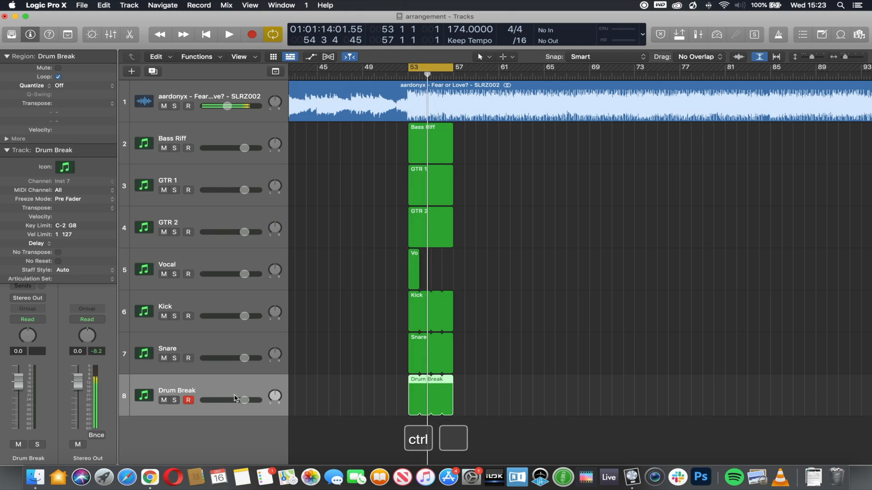
Step: Add an instrument track below Drum Break and name it Crash Cymbal
double_click(216, 423)
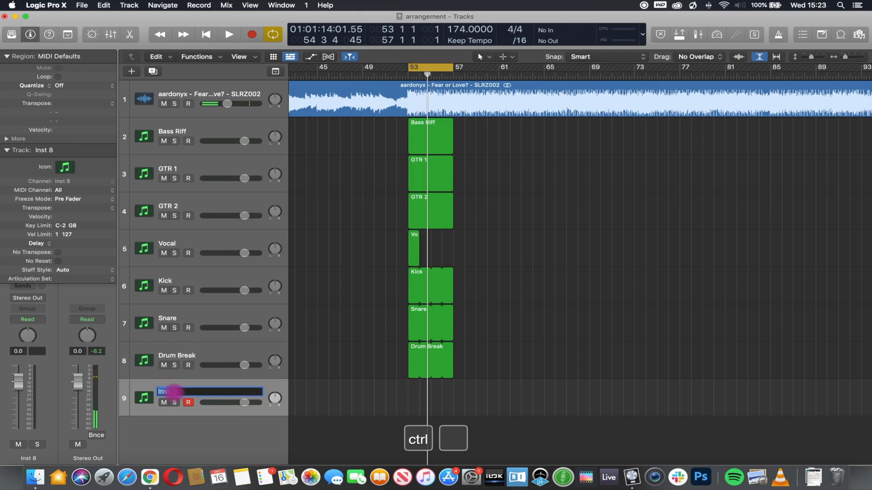
text(Crash)
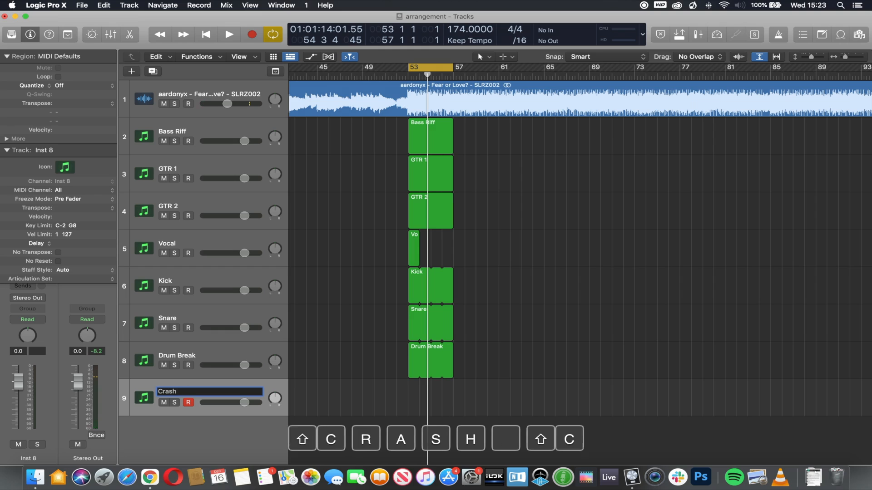
text( Cymbal)
key(Return)
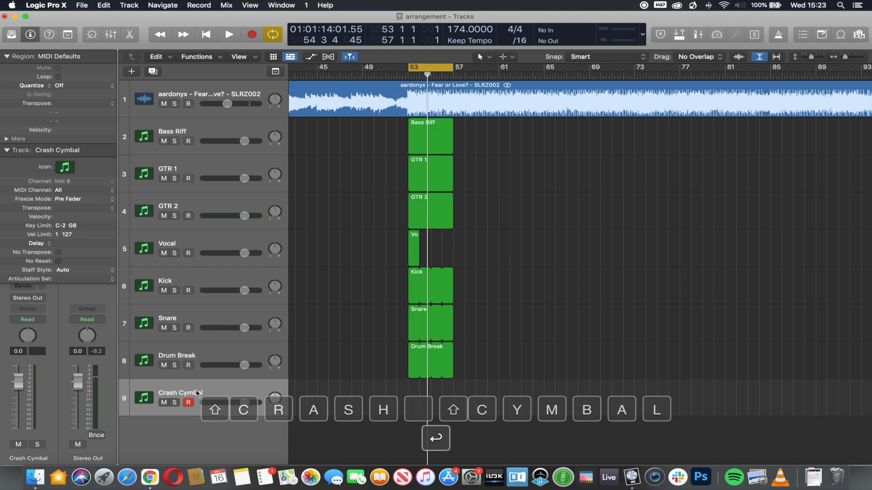
Step: Create a one-bar MIDI region at bar 53 on the Crash Cymbal track and start playback
ctrl+click(416, 356)
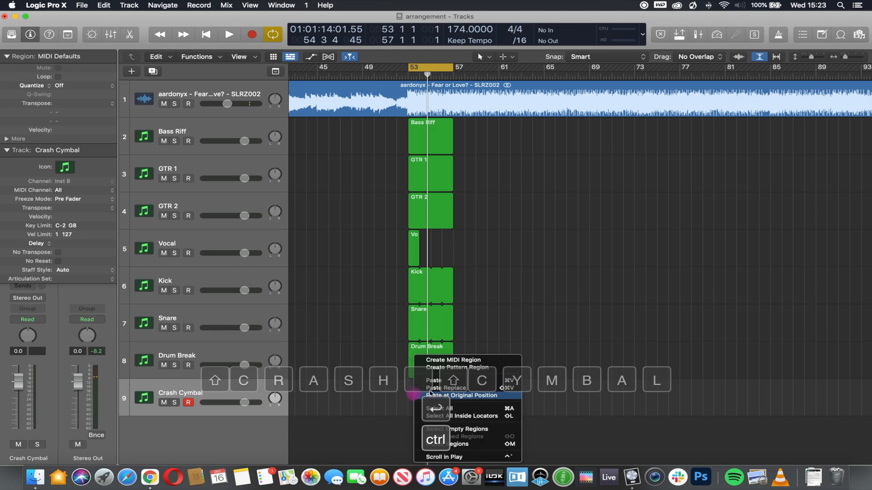
click(438, 360)
key(space)
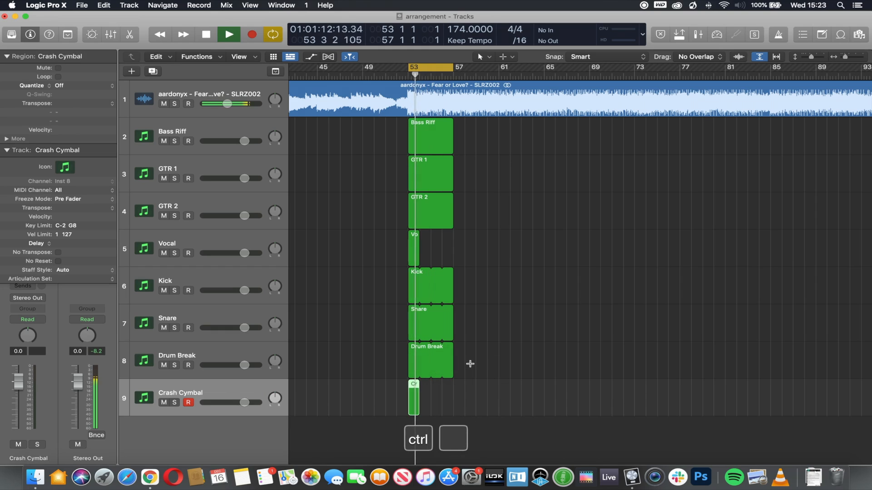
Step: Move the Kick, Snare, Drum Break and Crash Cymbal tracks together above the Bass Riff track and stop playback
click(207, 282)
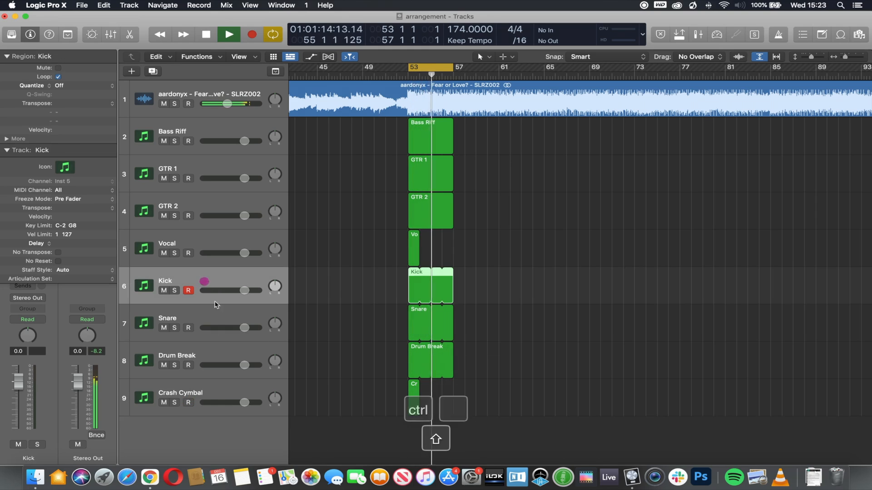
shift+click(212, 385)
drag(209, 268, 210, 123)
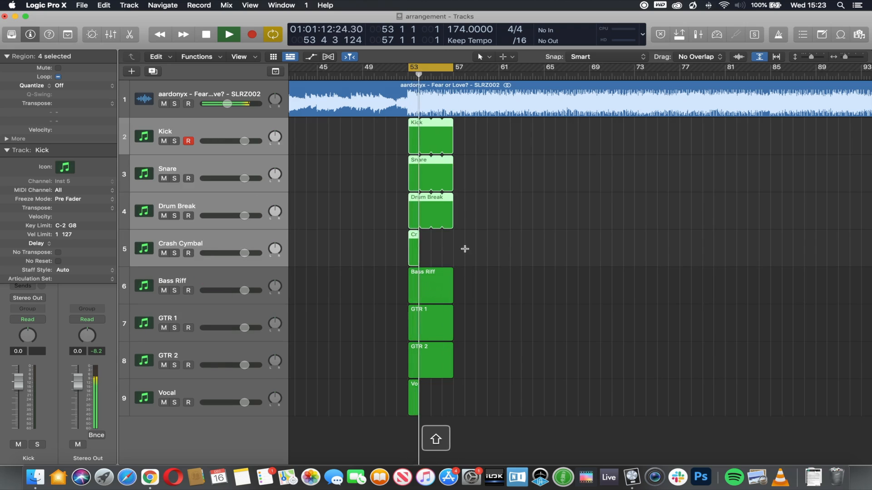
key(shift+space)
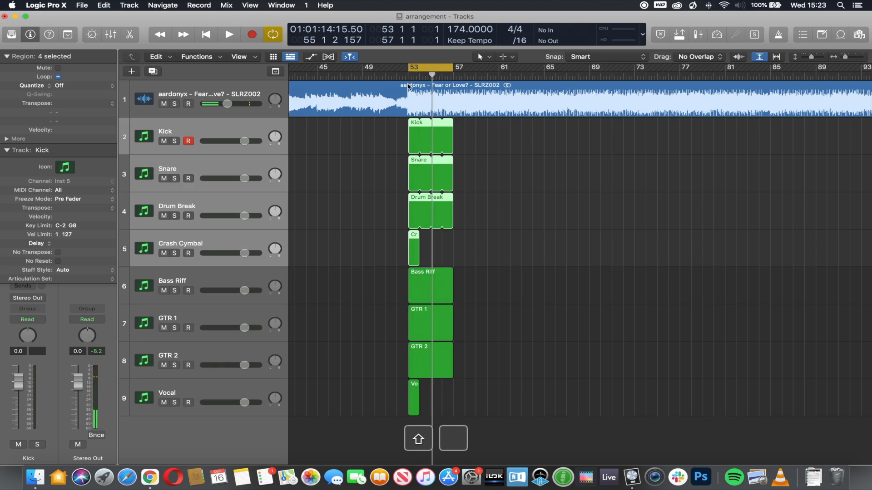
Step: Move the cycle range to bars 49 to 53 and listen to that section of the reference track
drag(433, 69, 389, 68)
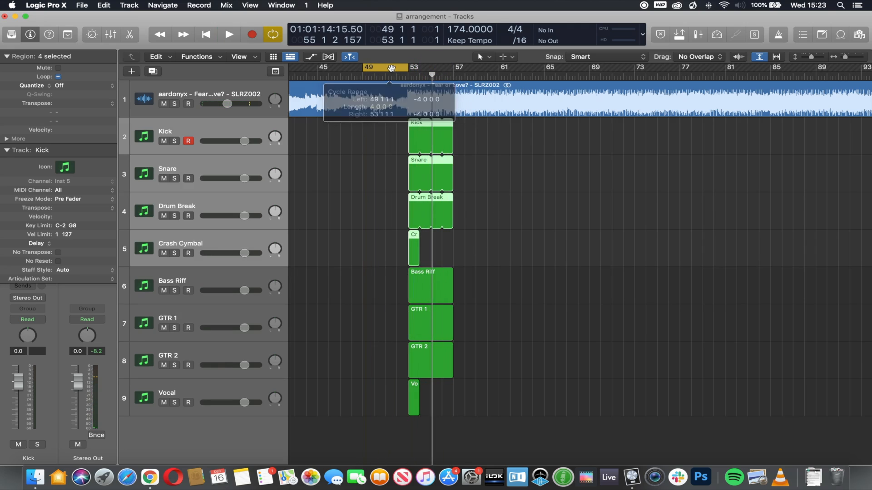
key(space)
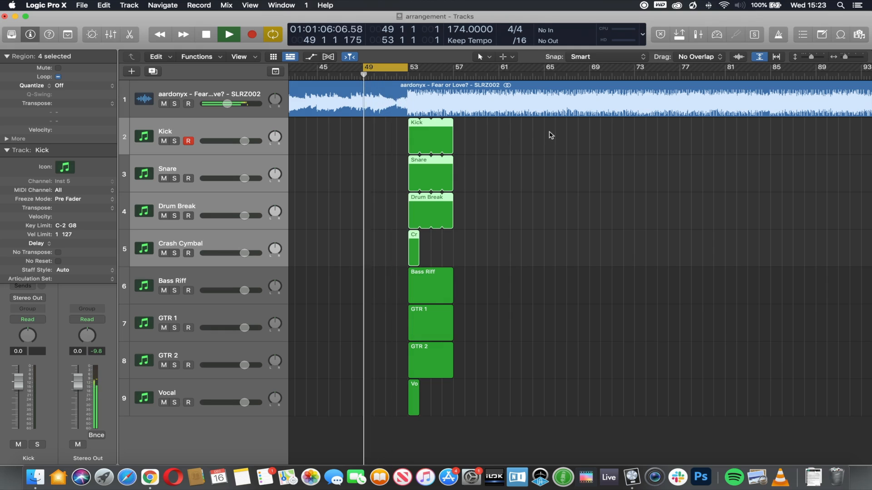
key(space)
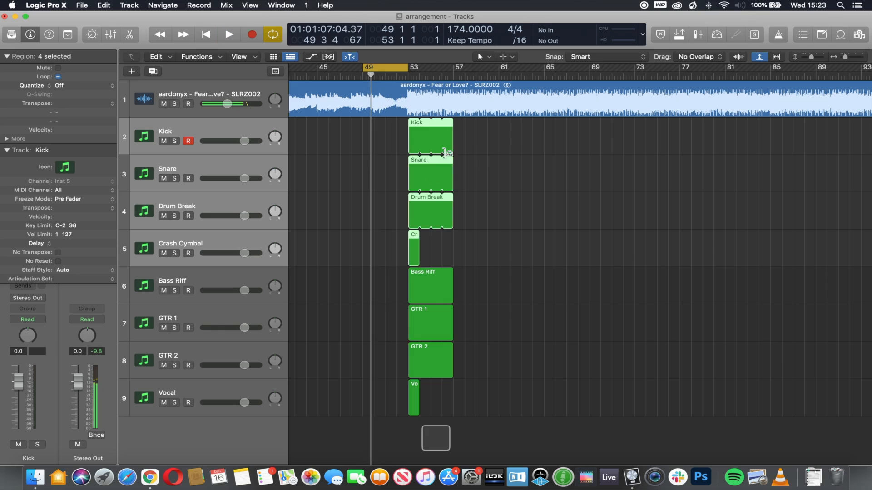
Step: Copy the GTR 1 region to bar 49 on the same track, directly before the original
ctrl+click(431, 323)
click(417, 318)
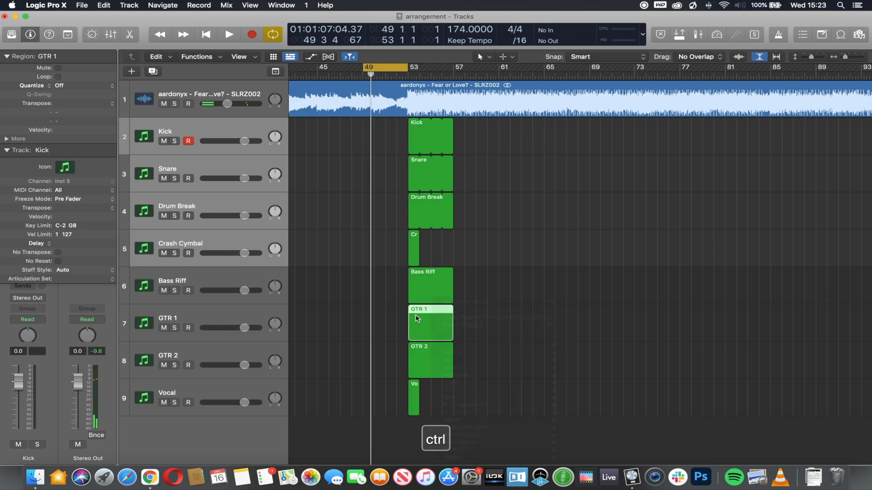
drag(417, 318, 384, 320)
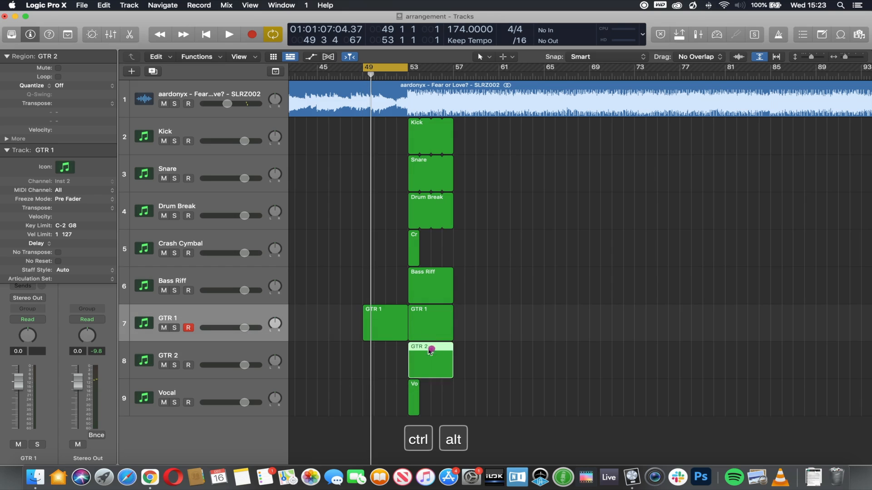
Step: Copy the GTR 2 region to bar 49, shorten both bar 49 guitar regions to three bars, and play the section
drag(430, 350, 395, 337)
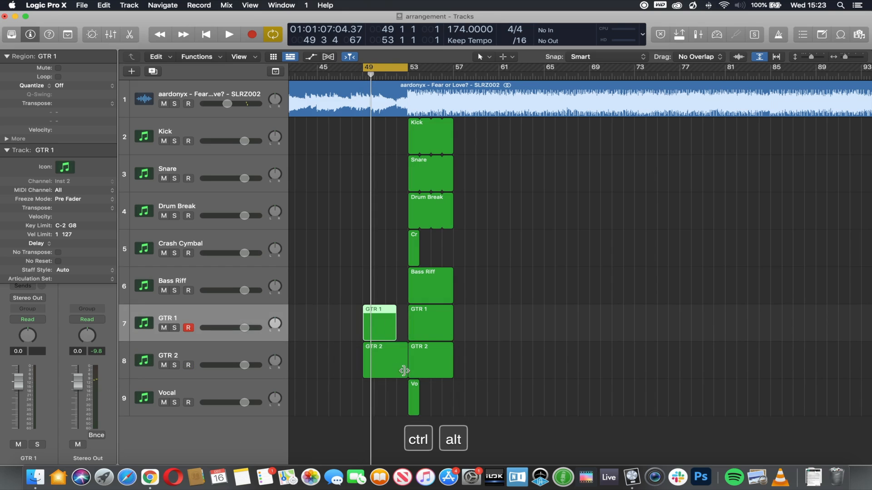
drag(404, 370, 395, 371)
key(space)
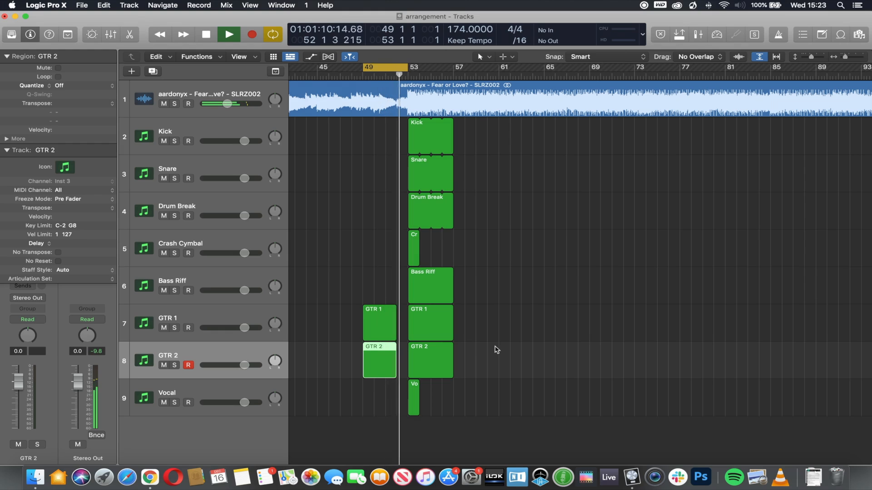
key(space)
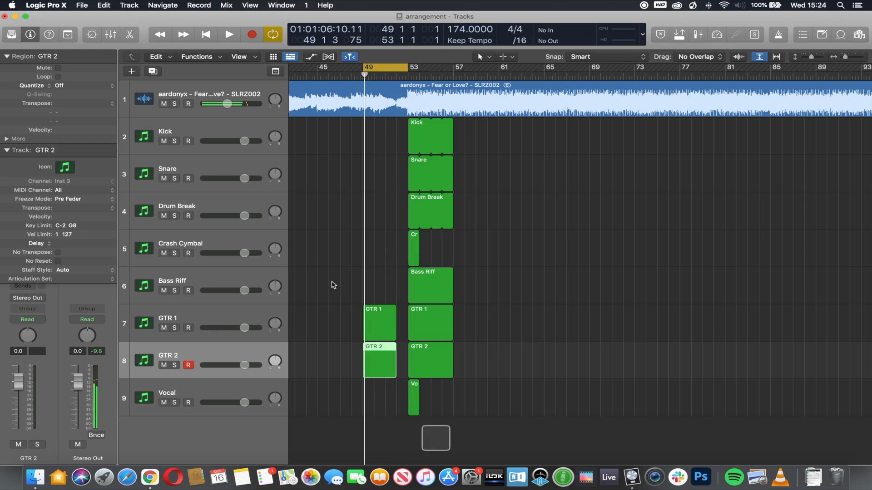
Step: Duplicate the Vocal track as Vocal 2 and create a one-bar MIDI region on it at bar 52
click(210, 390)
key(cmd+d)
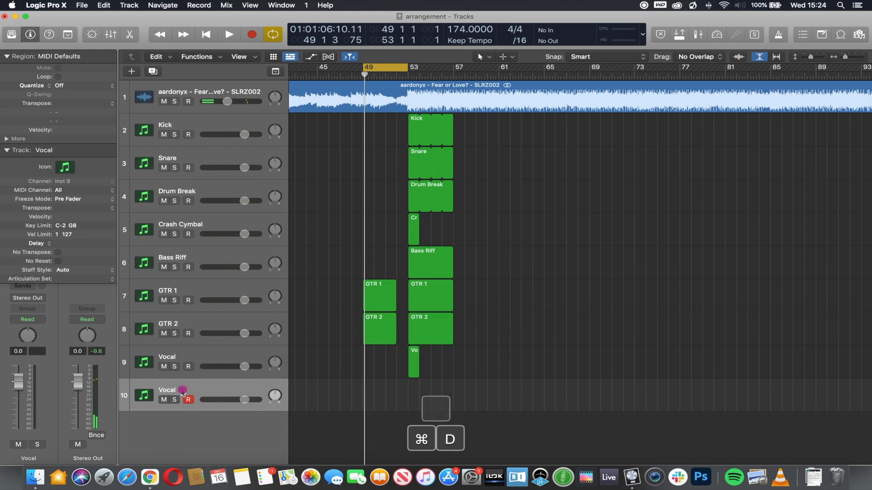
double_click(168, 389)
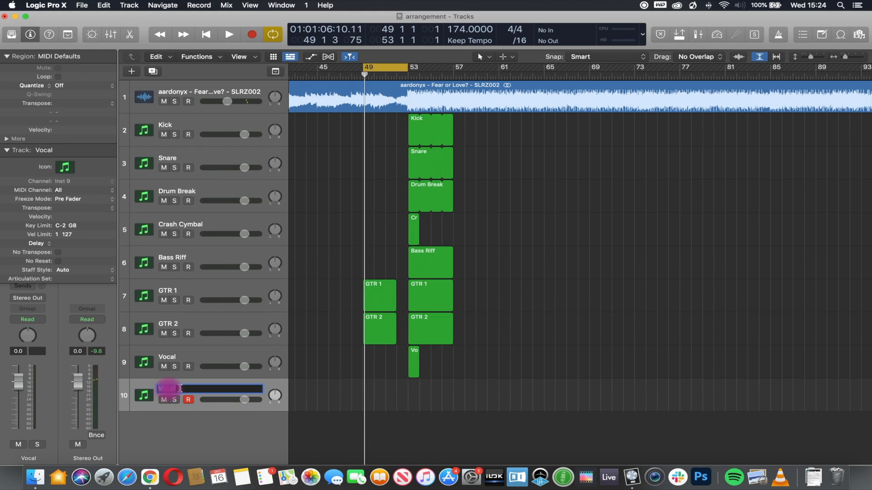
text(2)
key(Return)
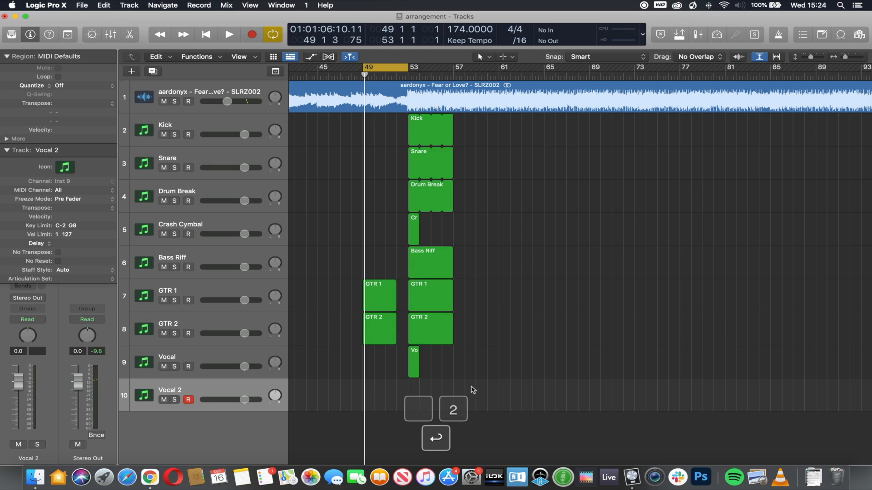
ctrl+click(403, 389)
click(438, 361)
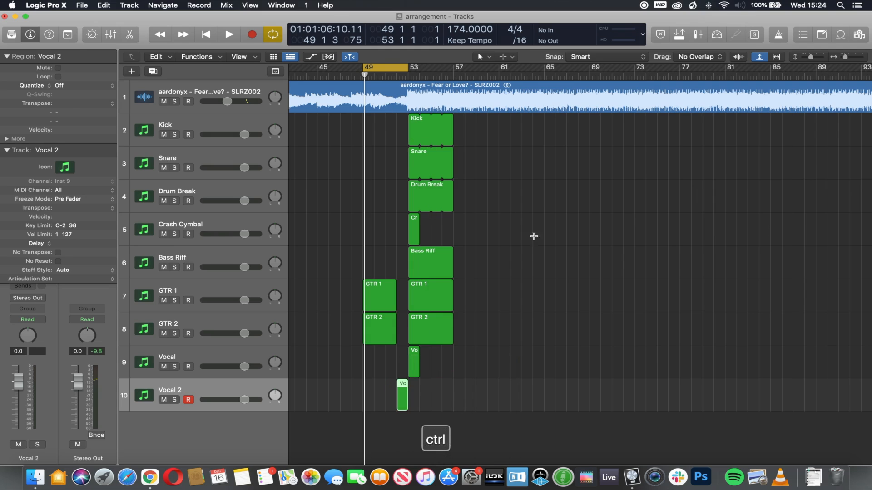
Step: Extend the cycle range to bars 37 to 53 and start playback
scroll(522, 191, left, 5)
drag(526, 69, 551, 81)
key(space)
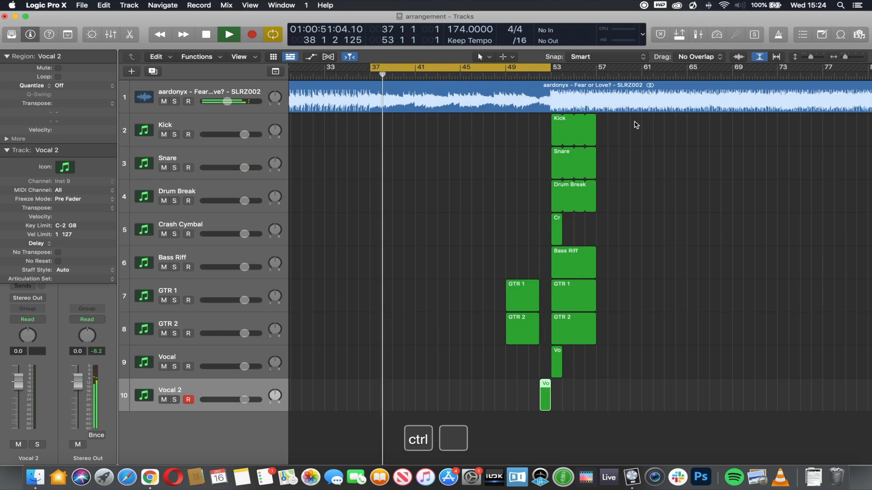
Step: Copy the four-bar GTR 1 and GTR 2 regions from bar 53 to bar 37 and repeat them up to bar 49
drag(633, 296, 569, 329)
drag(625, 287, 571, 318)
key(super+z)
key(super+z)
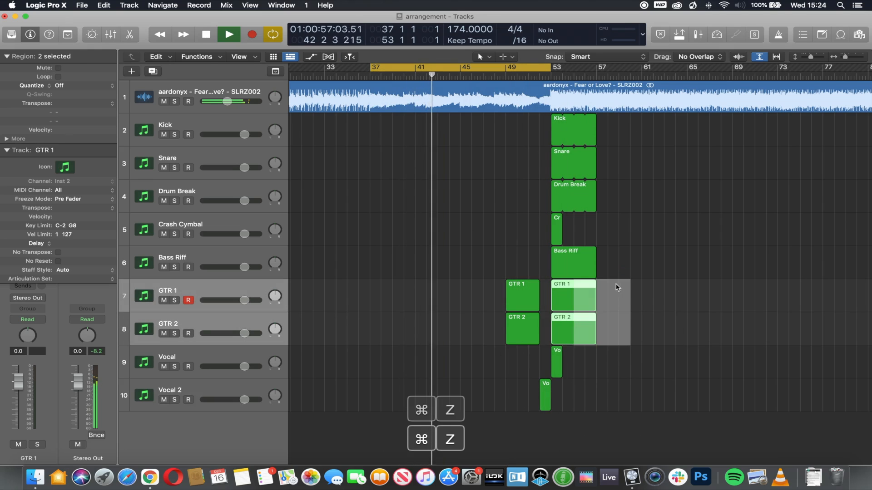
drag(604, 283, 564, 327)
drag(568, 290, 505, 296)
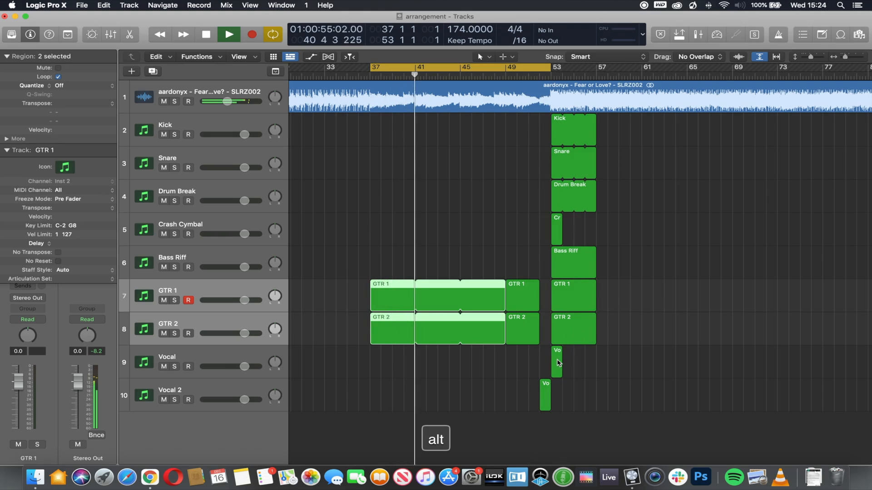
Step: Copy the one-bar Vocal region to every second bar from bar 37 to bar 49 on the Vocal track
drag(558, 362, 483, 362)
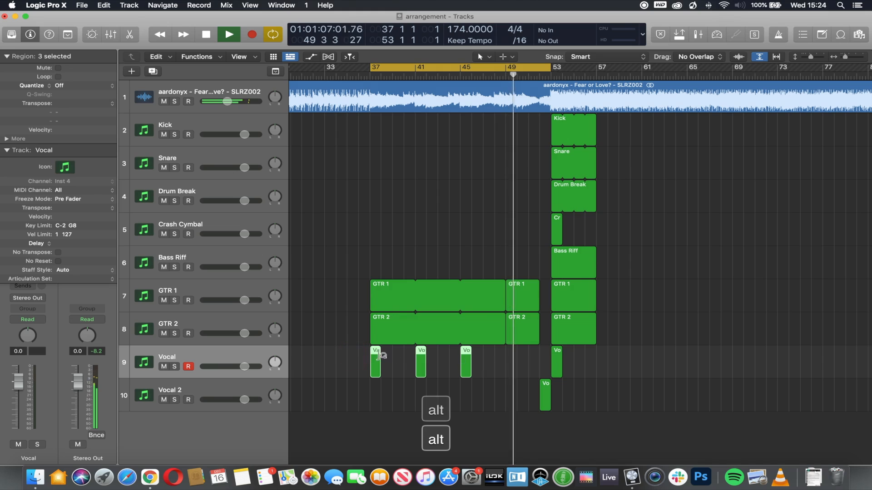
drag(376, 359, 398, 359)
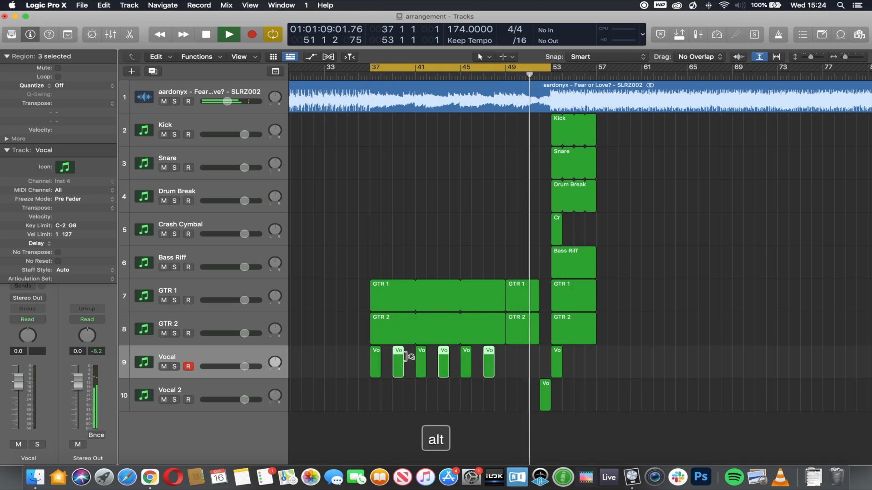
click(516, 355)
drag(491, 358, 513, 359)
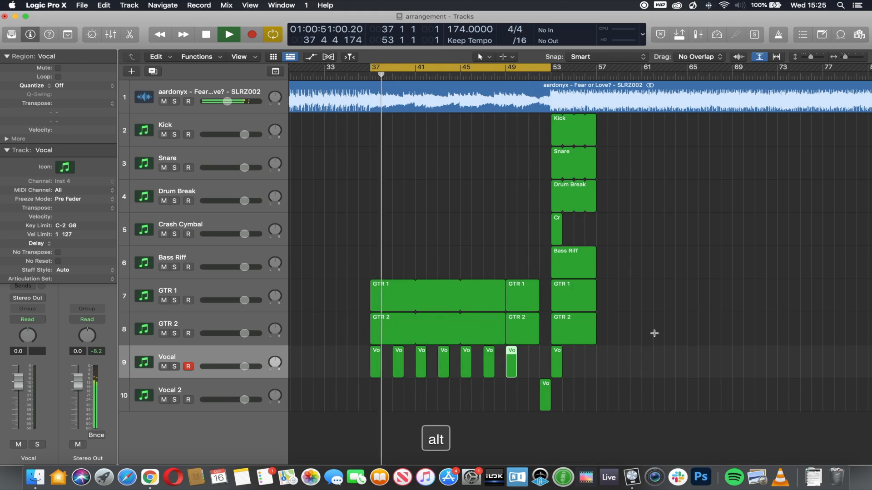
Step: Copy the Crash Cymbal region from bar 53 to bar 37 and stop playback
drag(559, 229, 374, 232)
scroll(661, 241, left, 3)
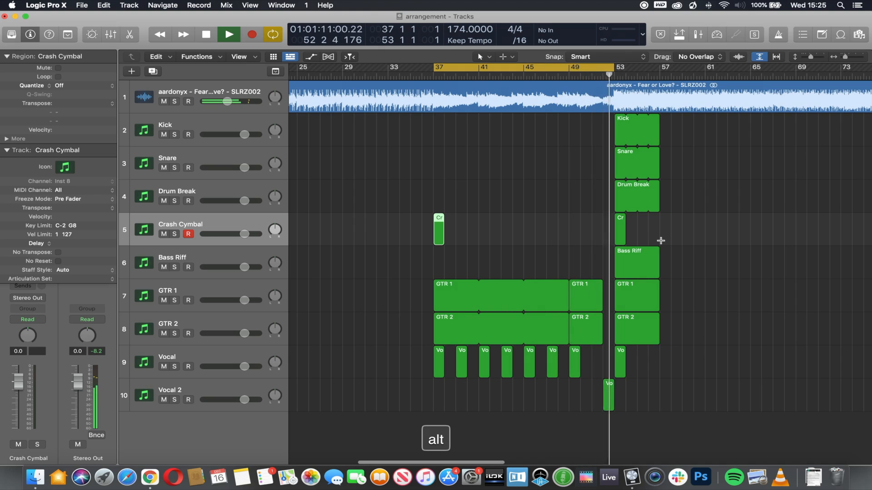
key(space)
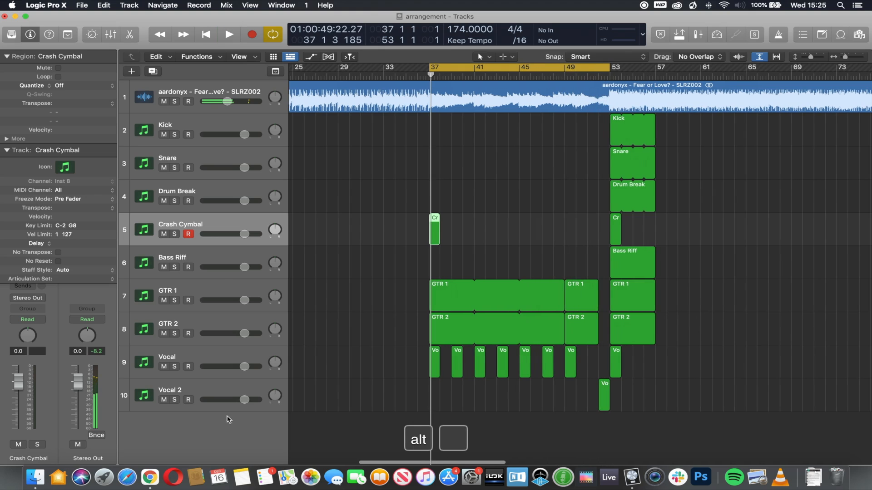
Step: Duplicate the Crash Cymbal track as "Reverse Cymbal or Riser" and create a one-bar MIDI region on it at bar 52
key(alt+super+d)
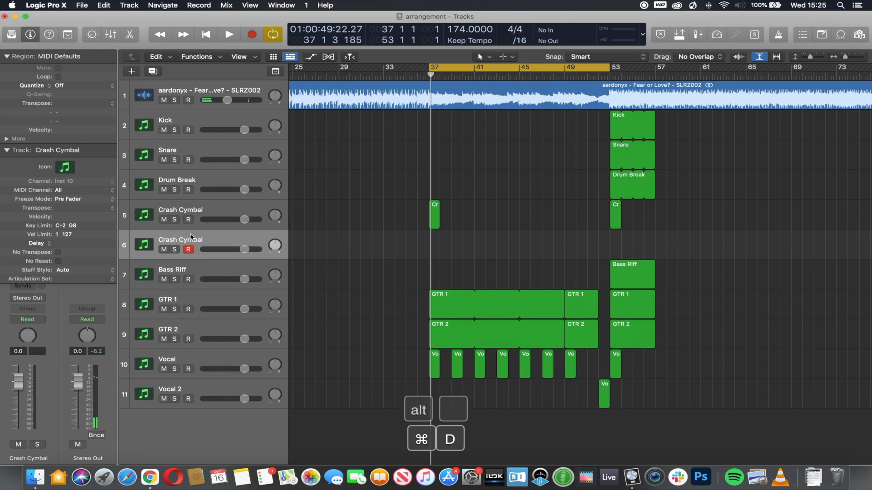
text(Rev)
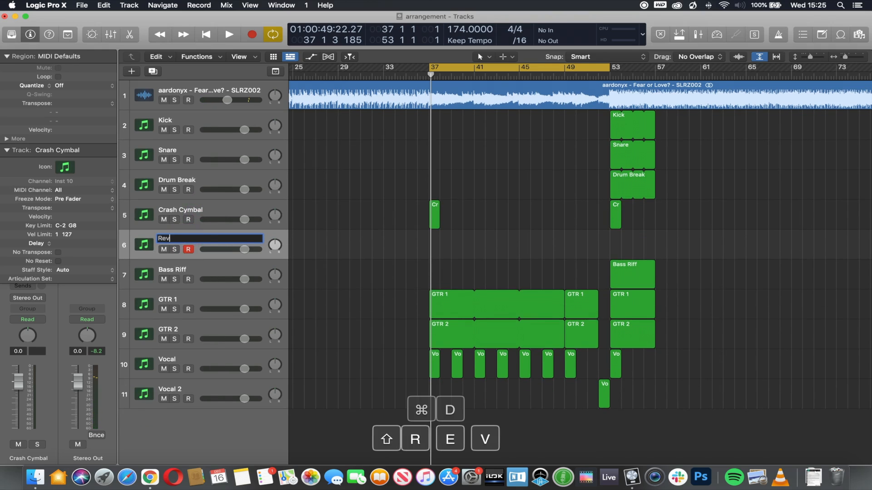
text(erse Cymb)
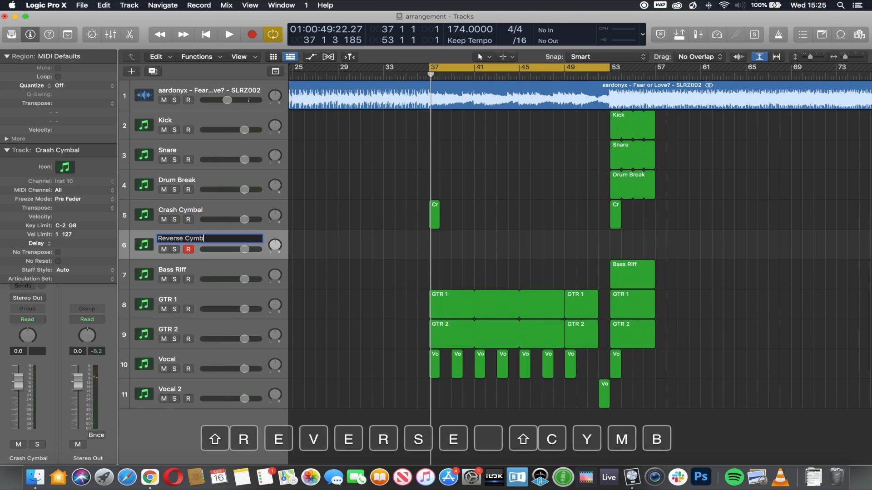
text(al or Riser)
key(Return)
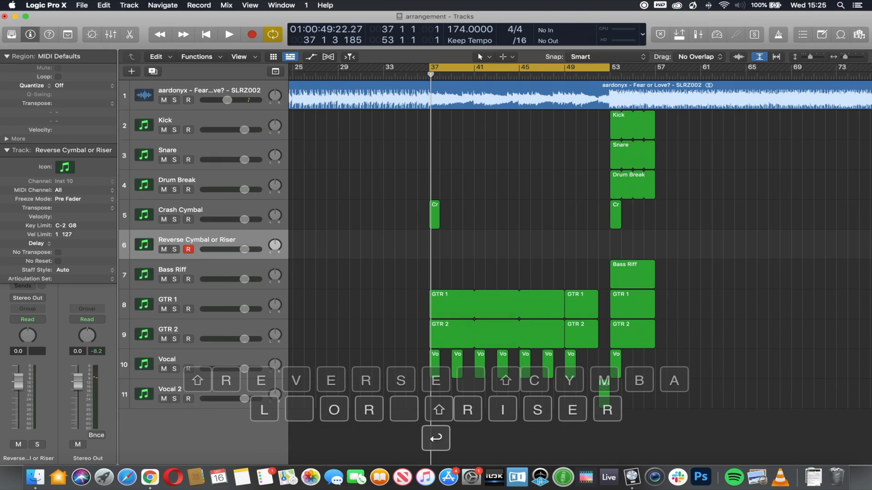
ctrl+click(606, 242)
click(619, 239)
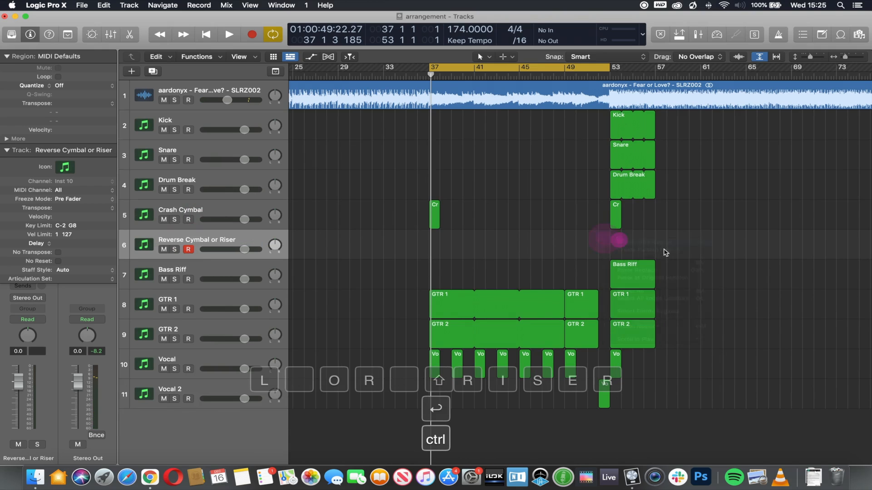
Step: Move the cycle range to bars 53 to 69 and start playback
drag(495, 64, 682, 67)
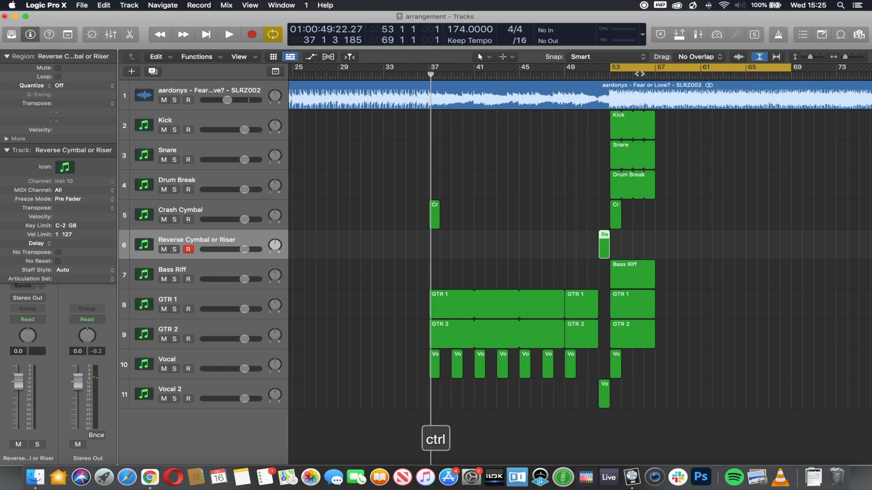
scroll(635, 181, right, 5)
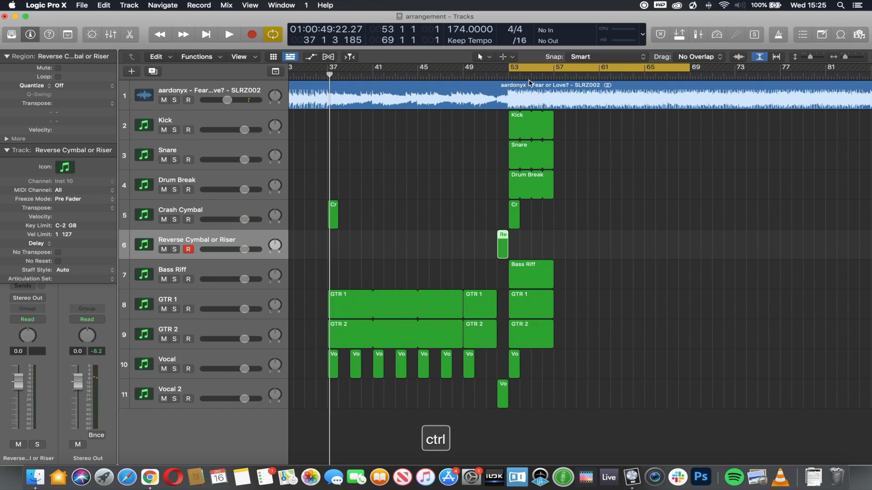
key(space)
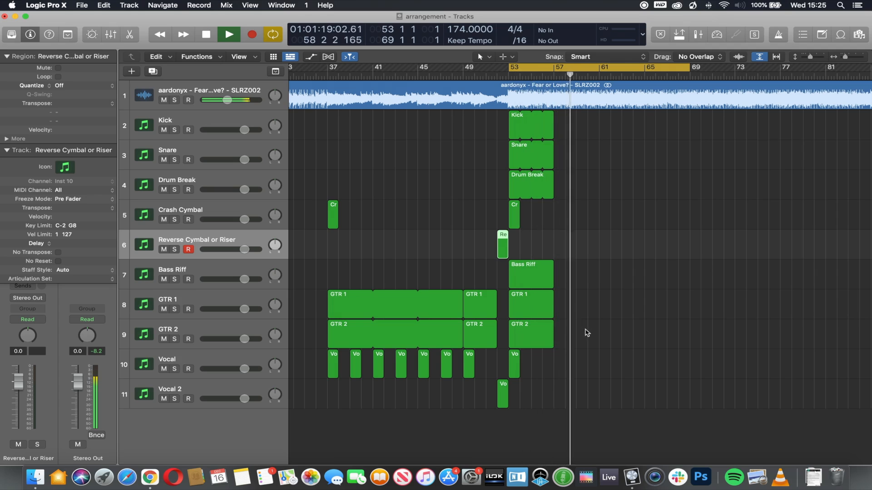
Step: Copy the four-bar Kick, Snare, Drum Break, Bass Riff, GTR 1 and GTR 2 regions to bars 57, 61 and 65, and stop playback
drag(585, 329, 658, 129)
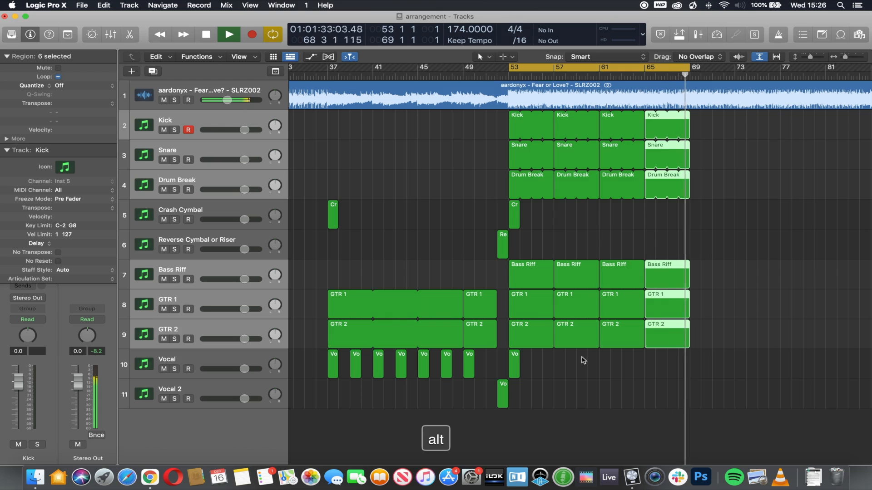
key(space)
click(723, 121)
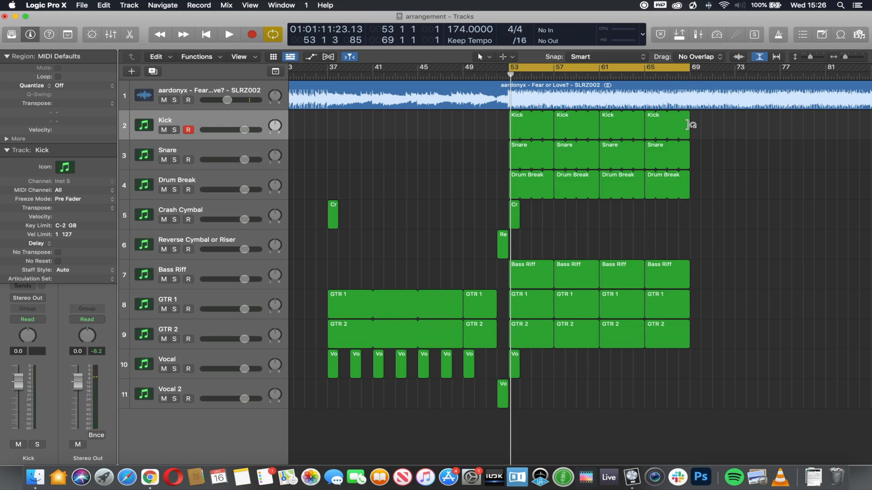
Step: Shorten the bar 65 Kick region to three bars and fill bar 68 with a new MIDI region coloured red
drag(688, 125, 679, 127)
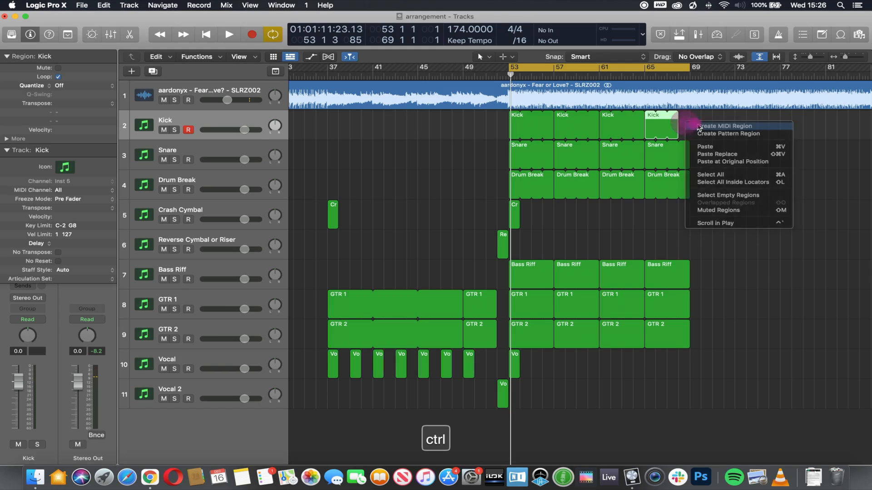
click(697, 127)
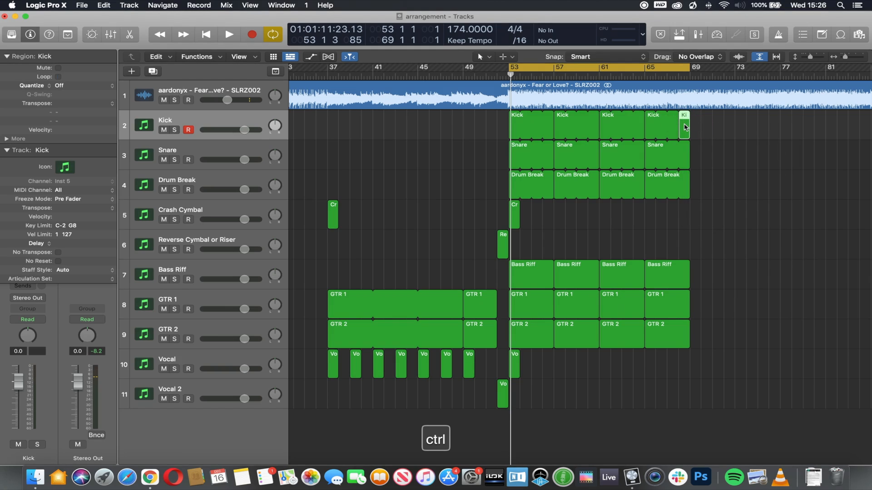
key(ctrl+alt+c)
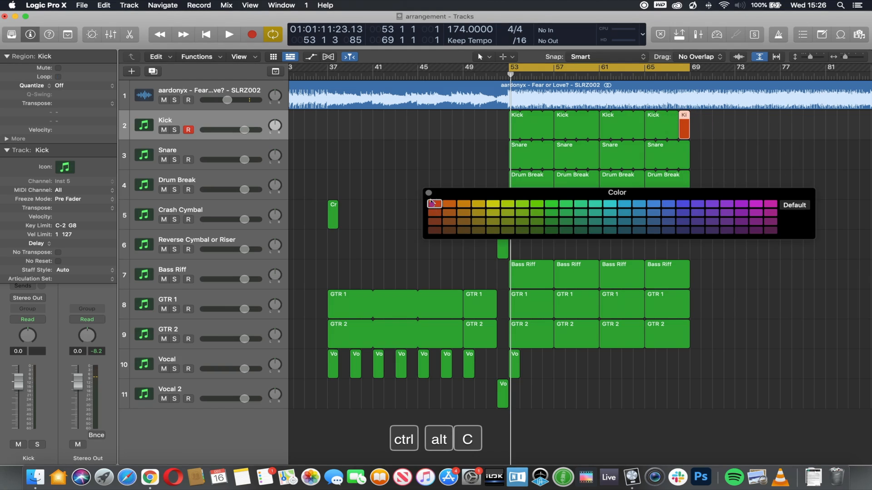
click(432, 203)
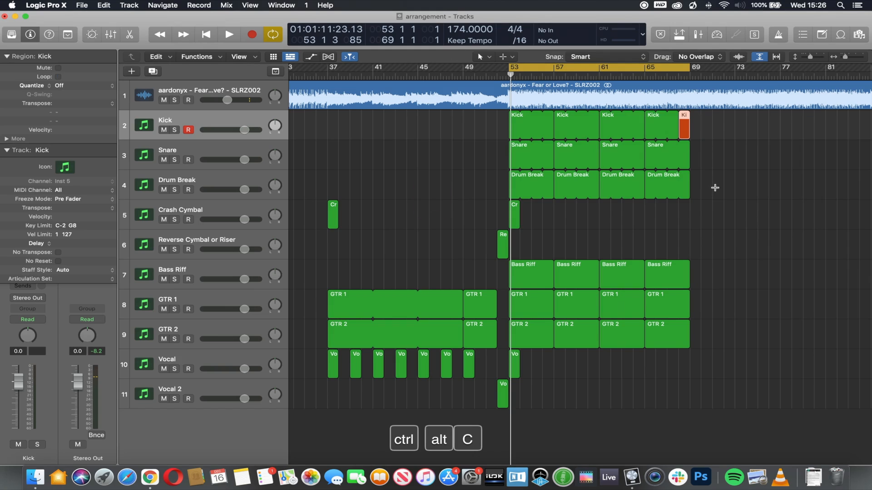
Step: Copy all regions from bars 53 to 69 to bar 69, and play with the cycle range at bars 69 to 85
drag(702, 117, 515, 359)
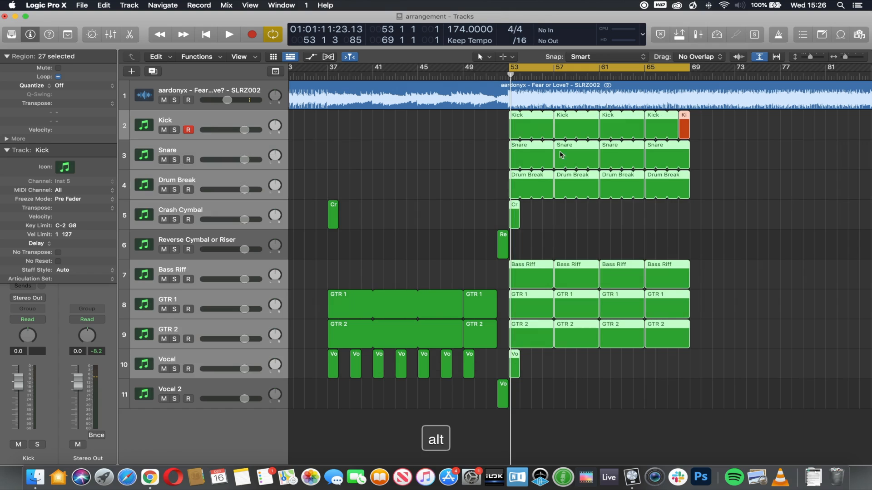
drag(527, 132, 708, 132)
drag(613, 67, 791, 72)
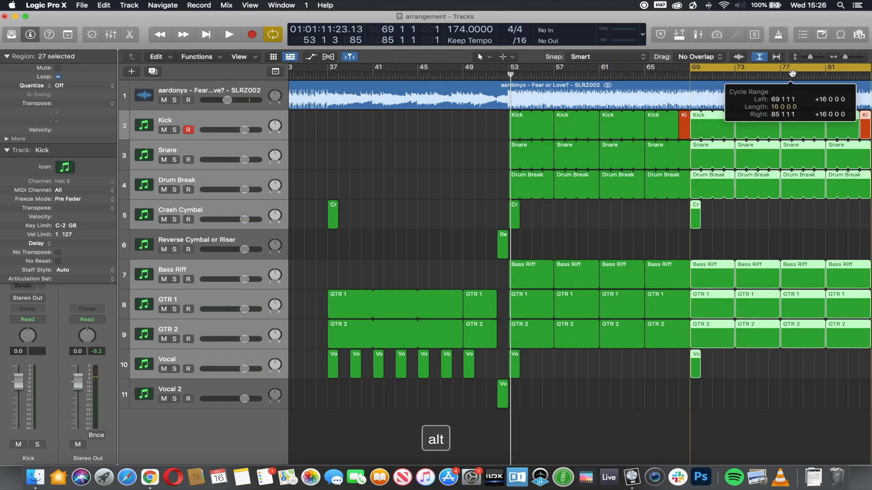
key(space)
scroll(585, 196, right, 10)
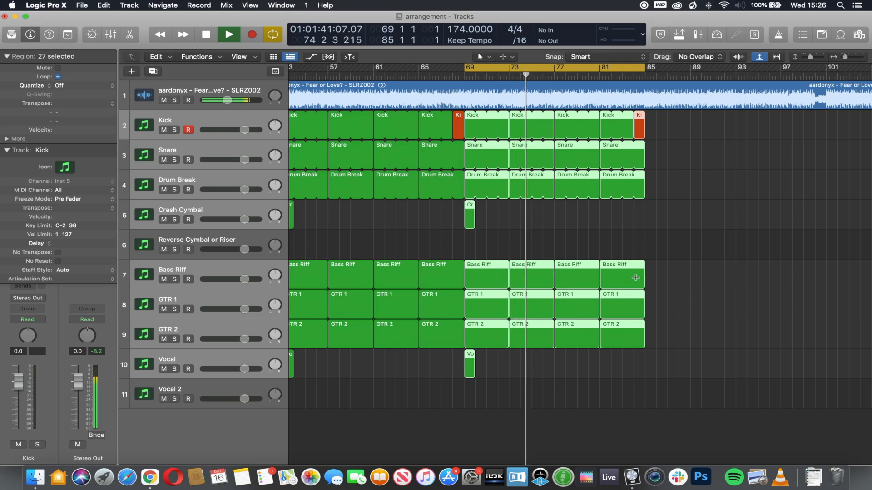
Step: Stop playback, duplicate the GTR 1 track and name the new track "GTR 1 Layer High"
click(204, 297)
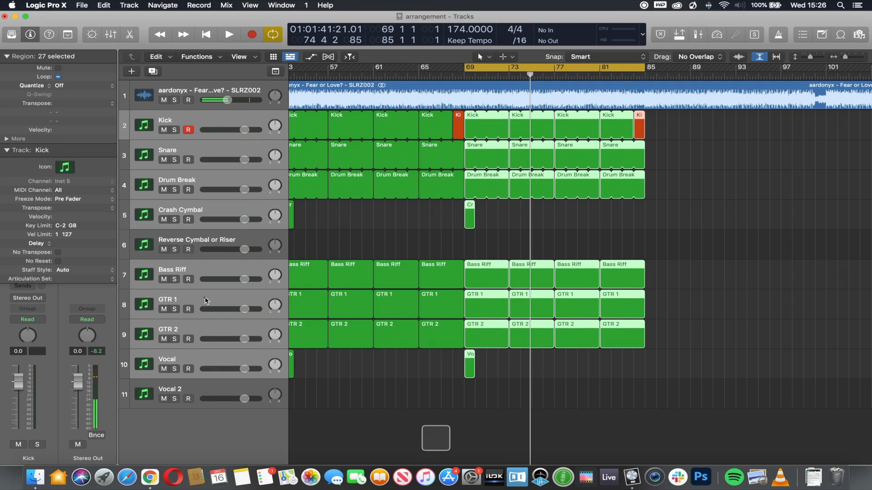
key(super+d)
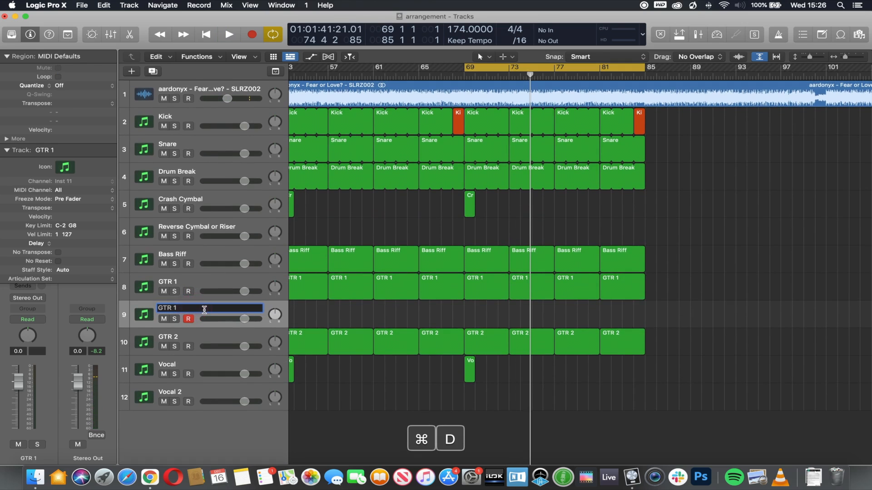
text(Layer High)
key(Return)
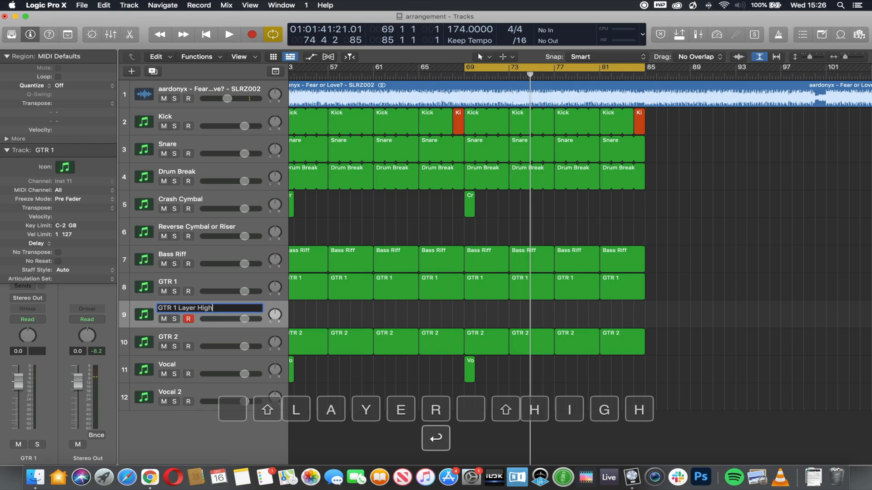
Step: Duplicate the GTR 2 track and name the new track "GTR 2 High Layer"
click(214, 342)
key(super+d)
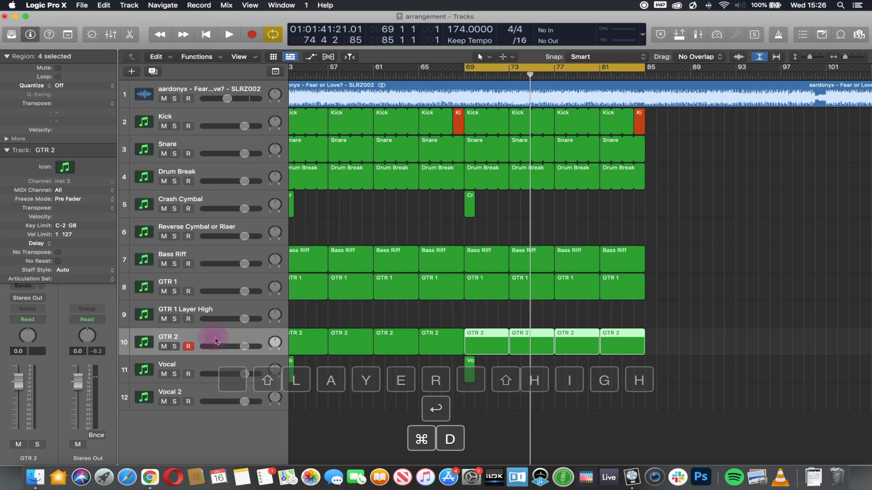
double_click(193, 346)
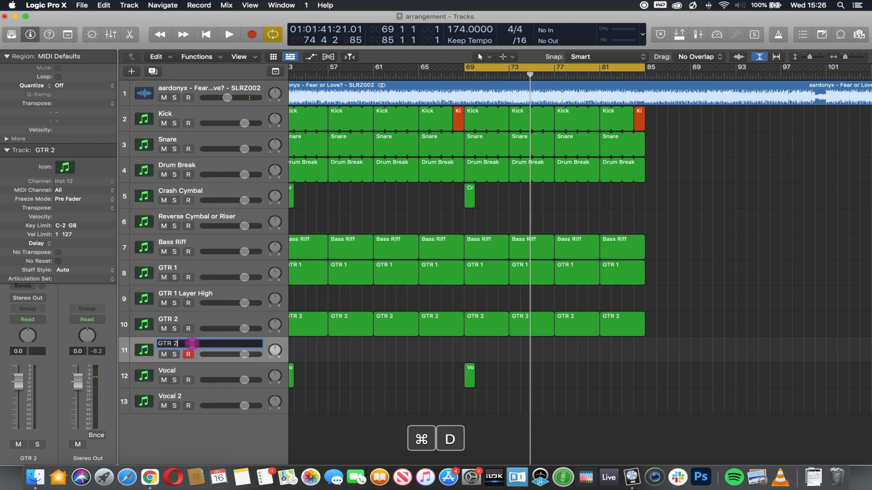
text(High Layer)
key(Return)
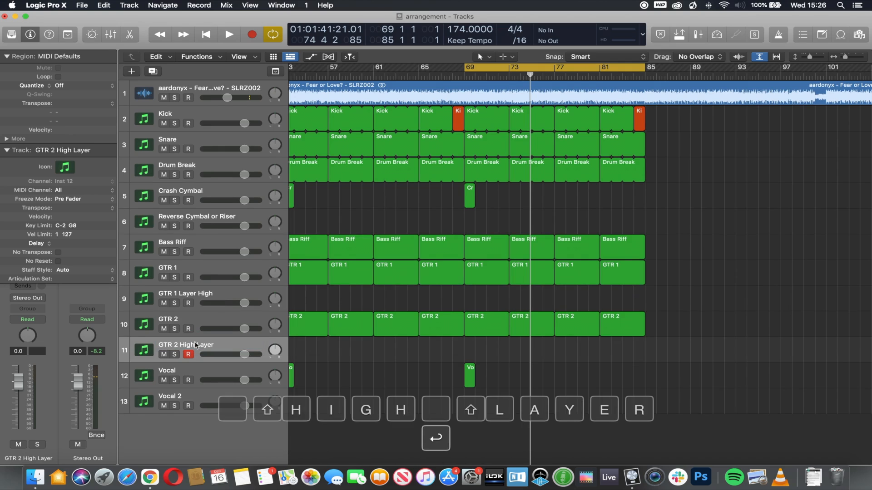
Step: Copy the bar 69 to 85 GTR 1 and GTR 2 regions onto their high-layer tracks and name the copies after those tracks
drag(668, 268, 490, 338)
drag(488, 276, 488, 301)
key(space)
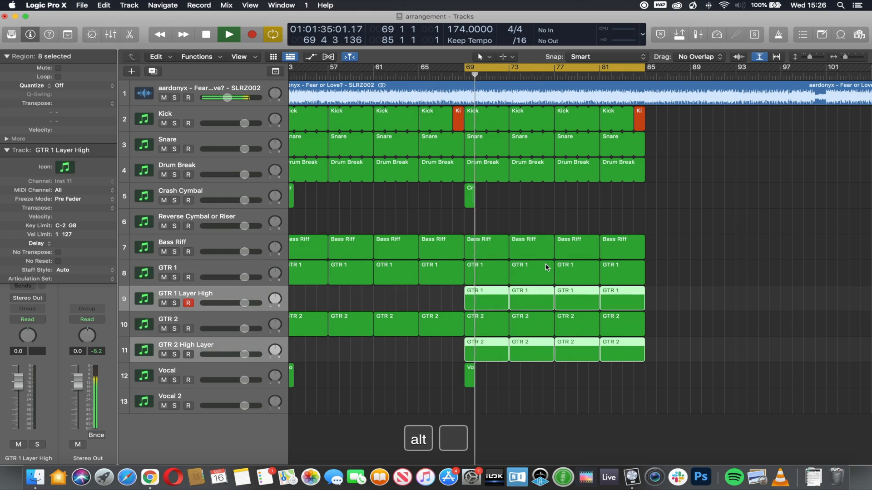
key(shift+alt+n)
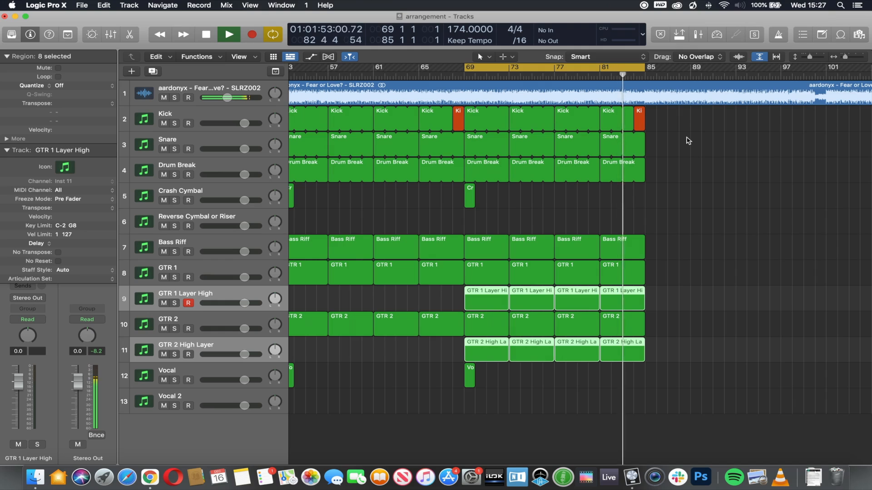
key(space)
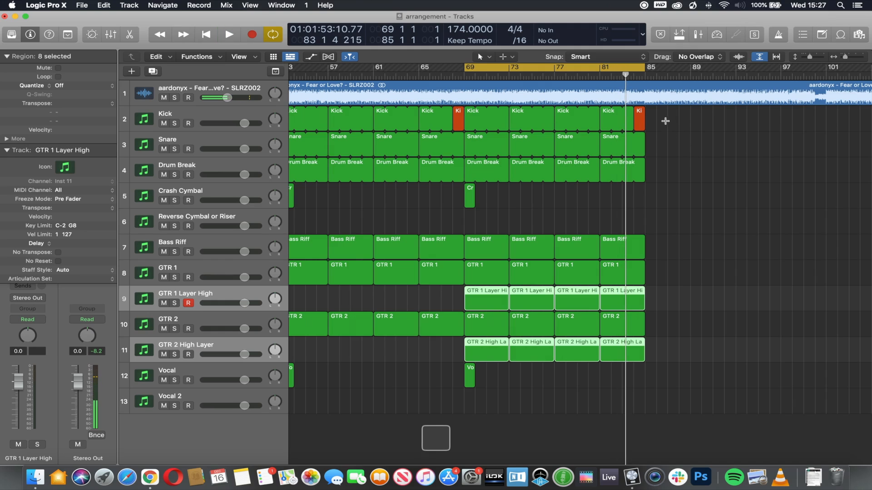
Step: Play the reference track from bar 83 and examine where the drums stop before bar 85
drag(679, 139, 582, 82)
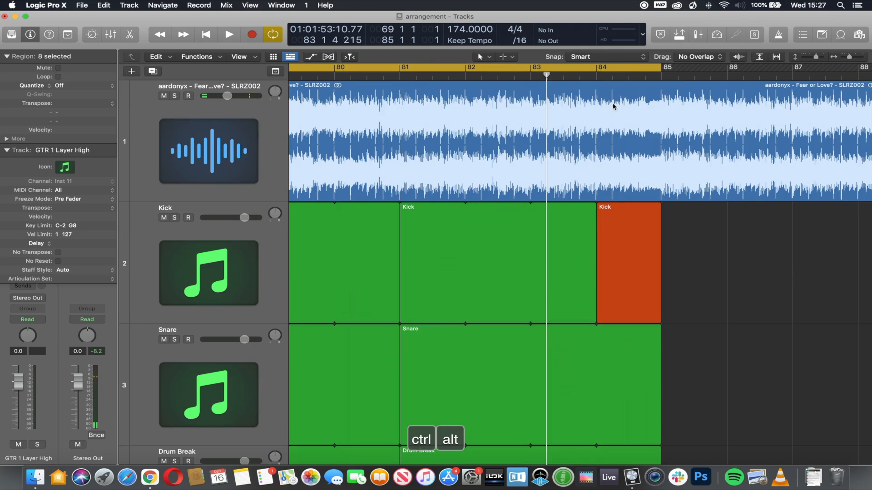
ctrl+alt+click(721, 249)
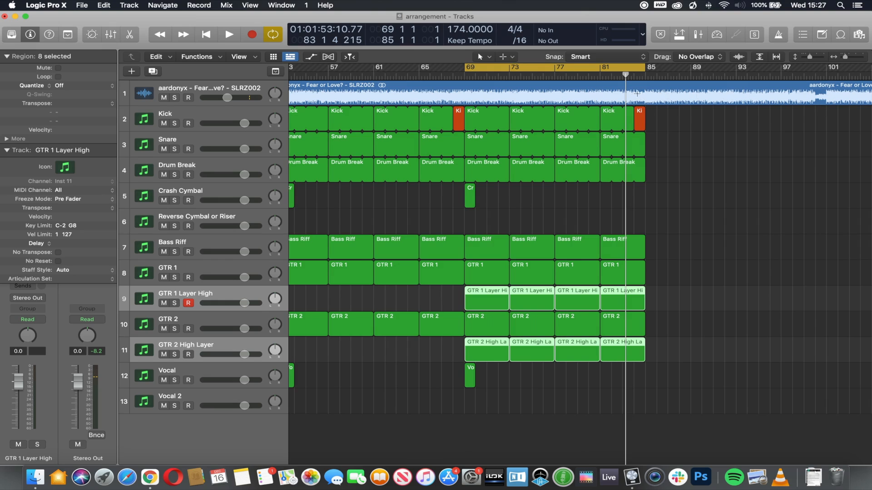
double_click(623, 79)
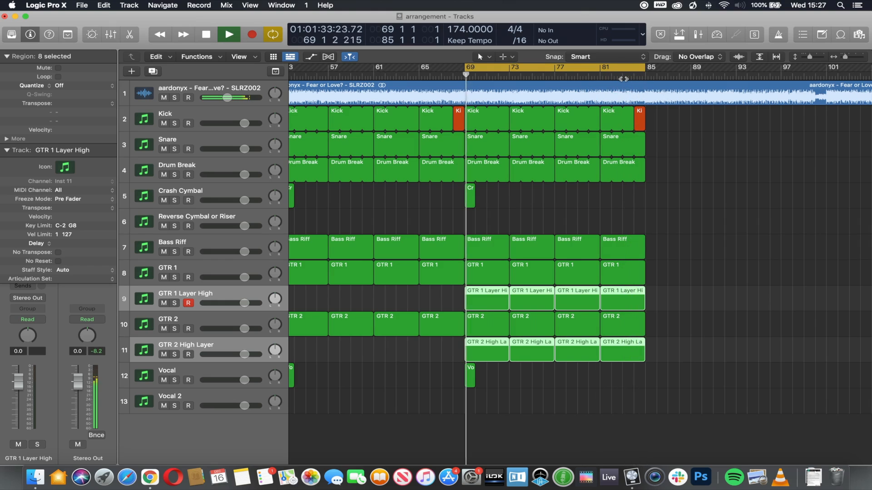
key(space)
drag(704, 211, 583, 104)
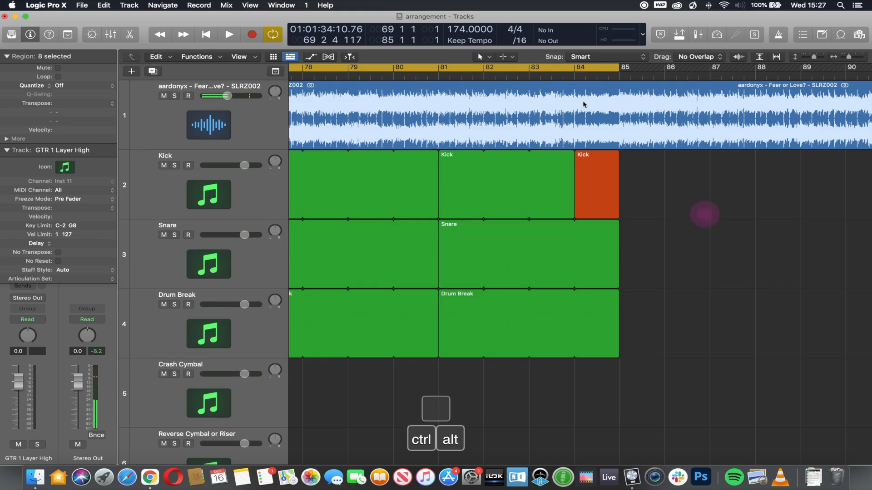
click(556, 75)
key(space)
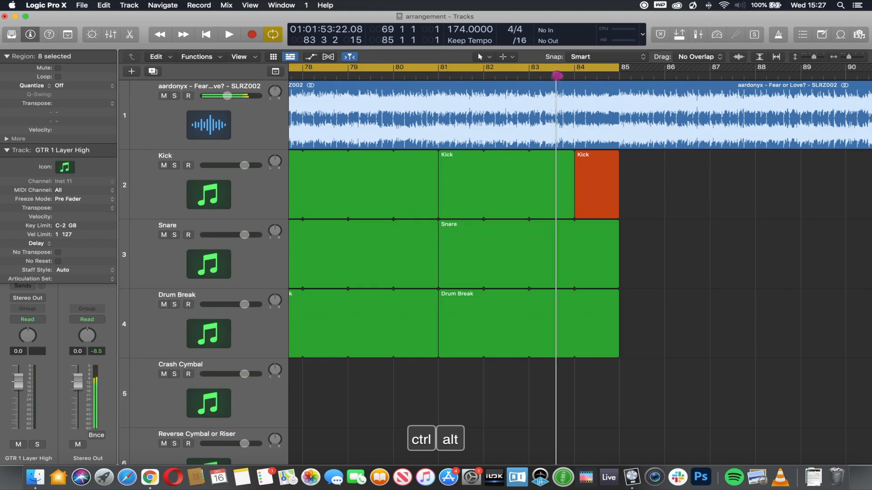
key(space)
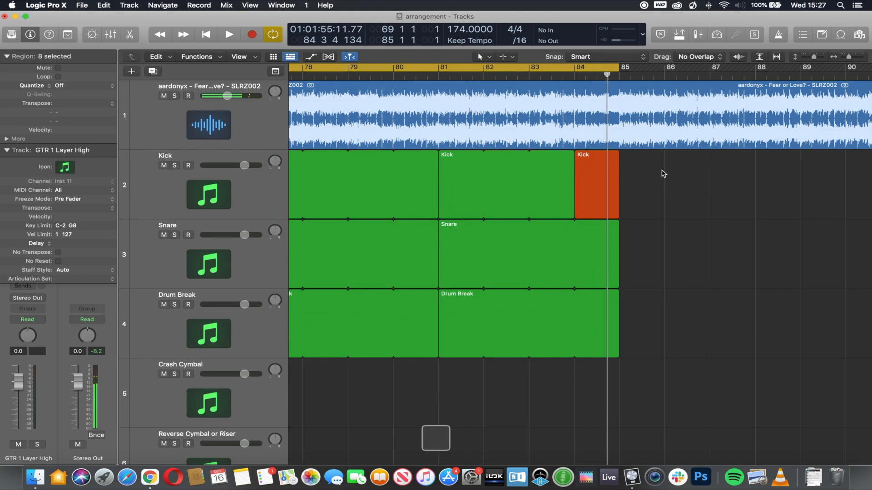
Step: Delete the red Kick region at bar 84 and make the bar 81 Kick, Snare and Drum Break regions end one beat before bar 85
click(599, 181)
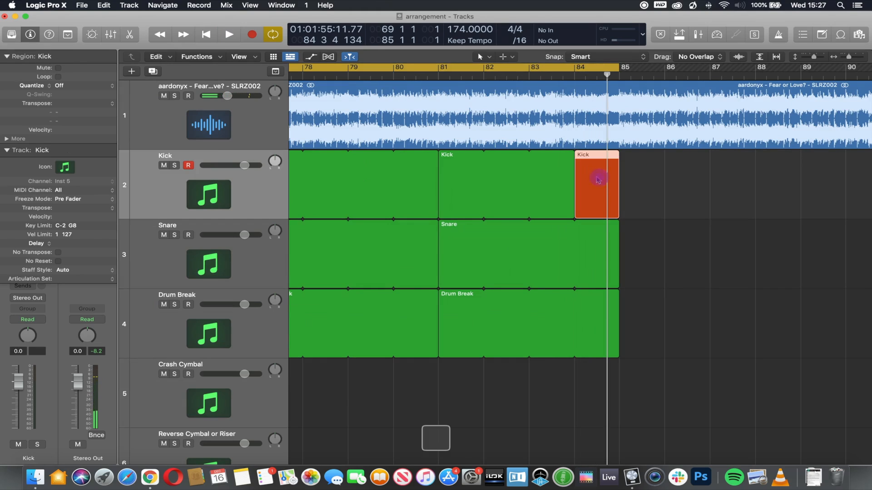
key(BackSpace)
drag(572, 182, 604, 183)
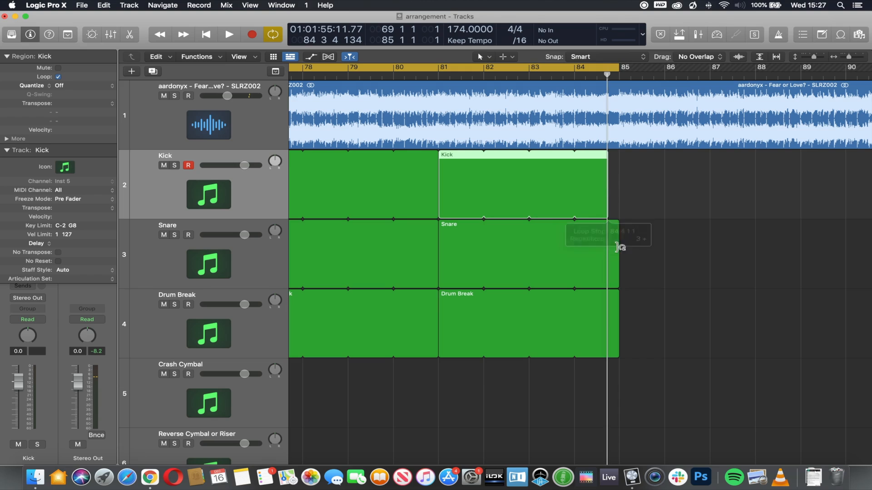
drag(618, 252, 615, 250)
drag(615, 306, 615, 310)
key(space)
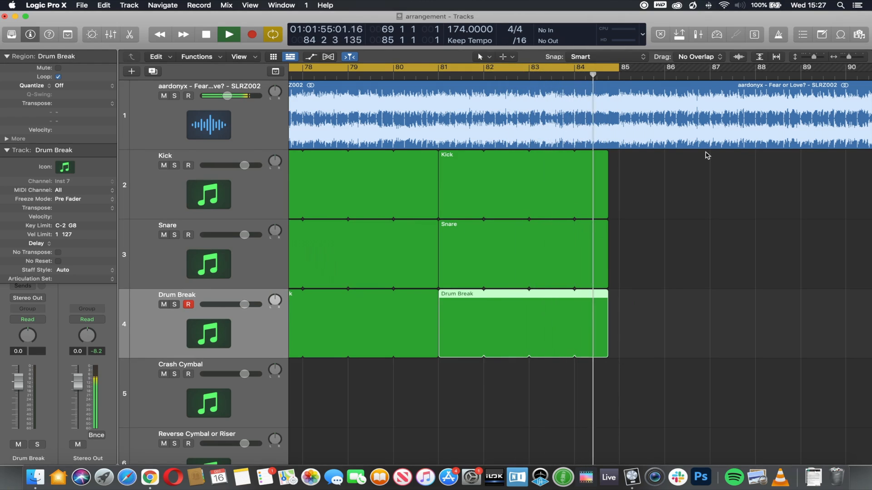
key(space)
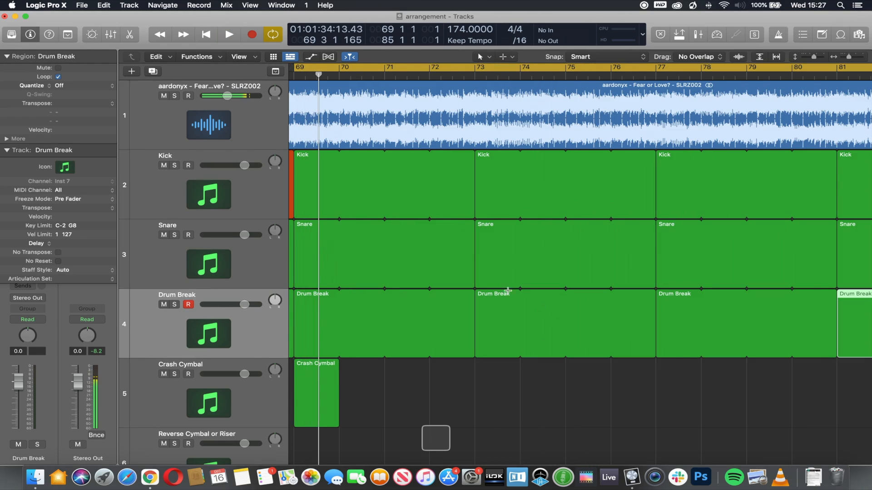
ctrl+alt+click(541, 326)
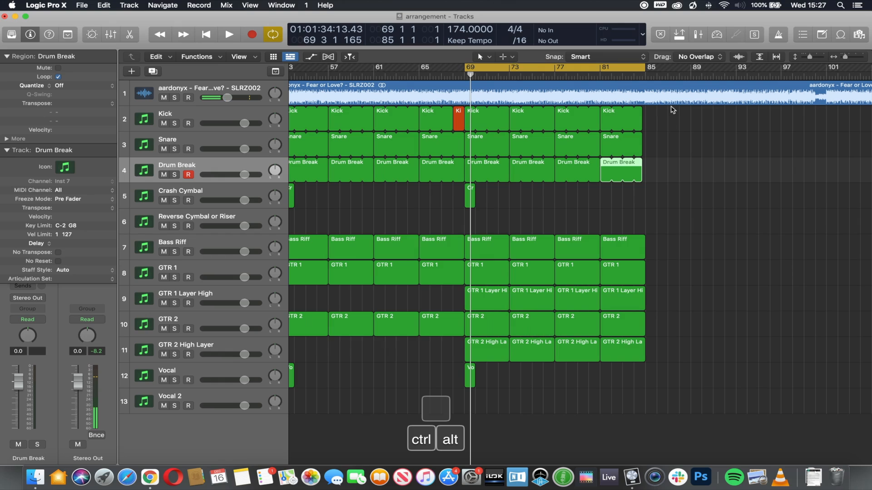
Step: Copy the Kick, Snare, Drum Break, Crash Cymbal and Bass Riff regions from bar 69 to bar 85, and shorten the last drum regions to bar 100
drag(544, 69, 728, 68)
key(space)
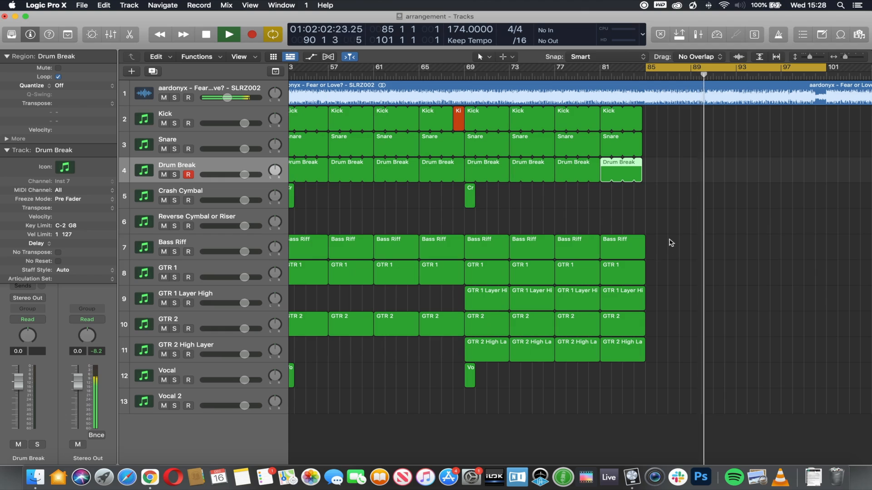
drag(675, 240, 673, 117)
alt+click(470, 114)
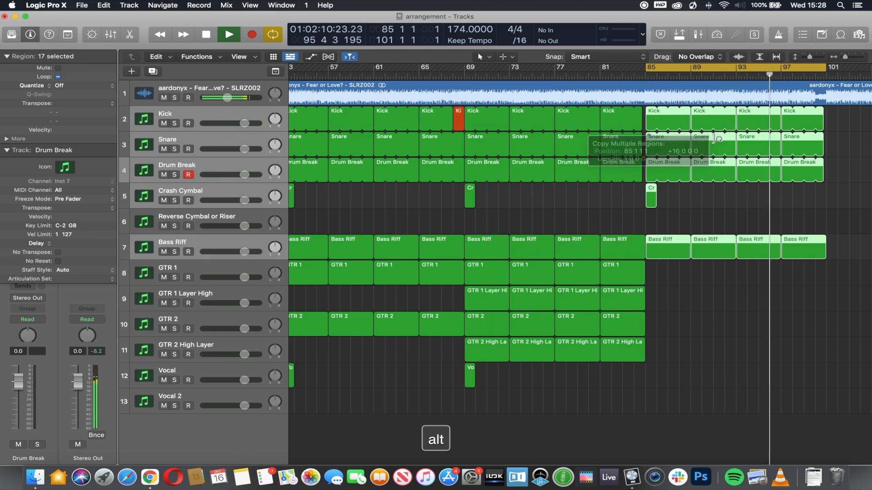
click(847, 121)
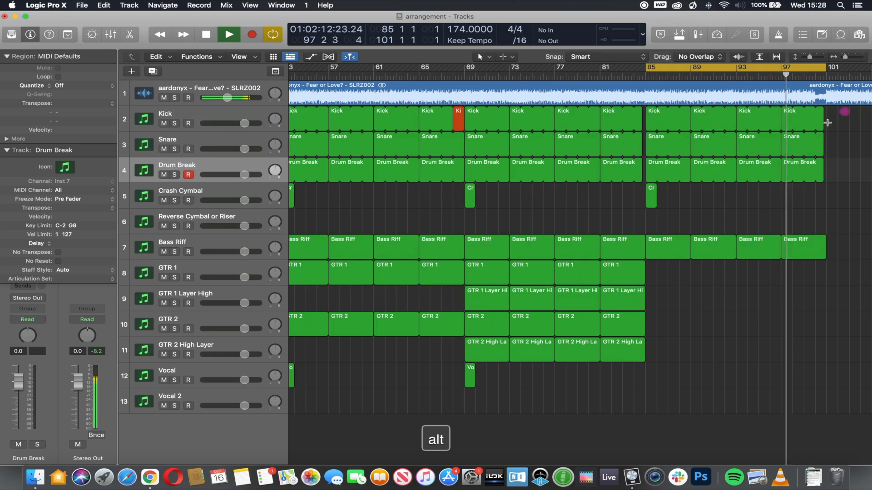
drag(823, 117, 816, 170)
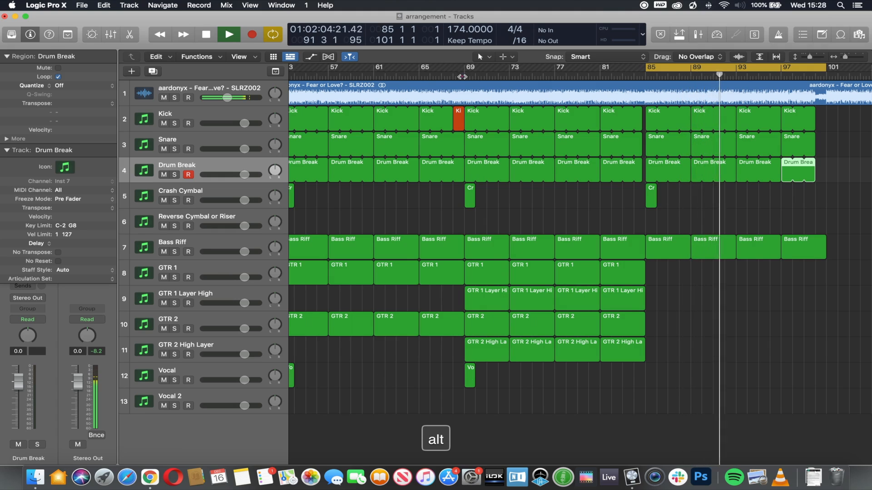
Step: Replay the reference track from around bar 68 and delete the Vocal region at bar 69
click(467, 75)
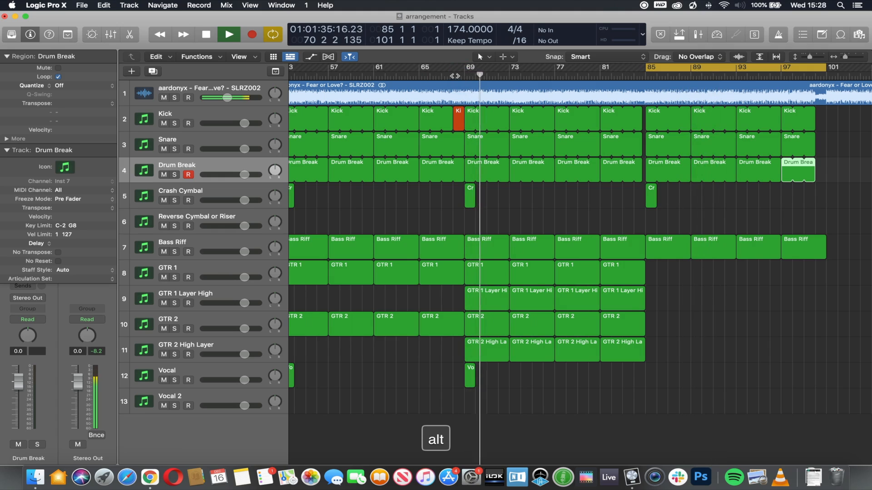
click(455, 75)
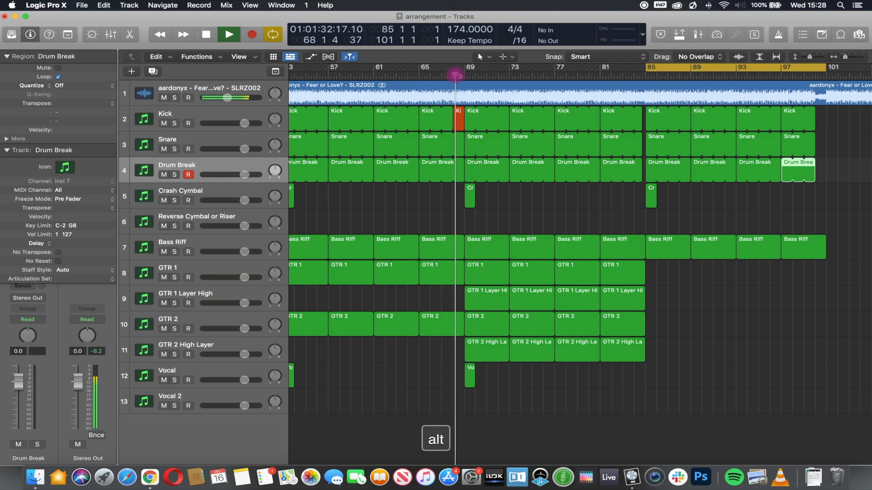
alt+click(470, 373)
key(BackSpace)
Step: Duplicate the Vocal track, name it "Vocal 3" and move the seven Vocal regions from bars 37 to 49 onto it
scroll(453, 320, left, 5)
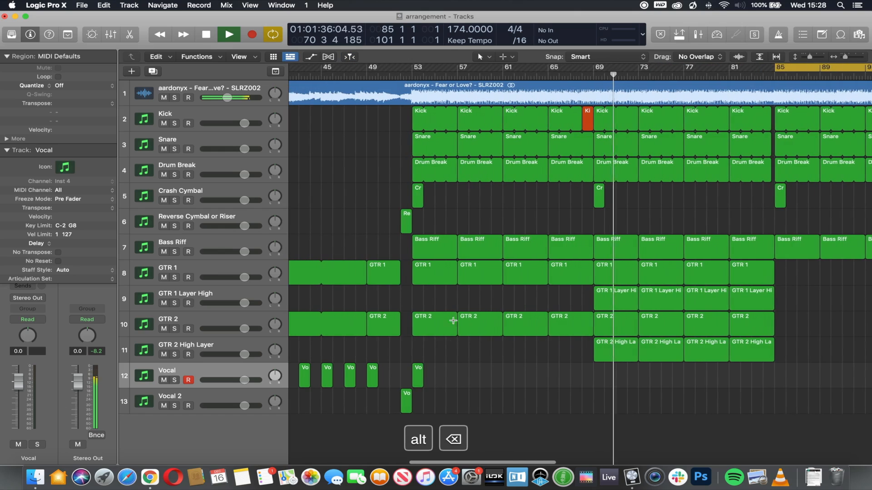
click(409, 73)
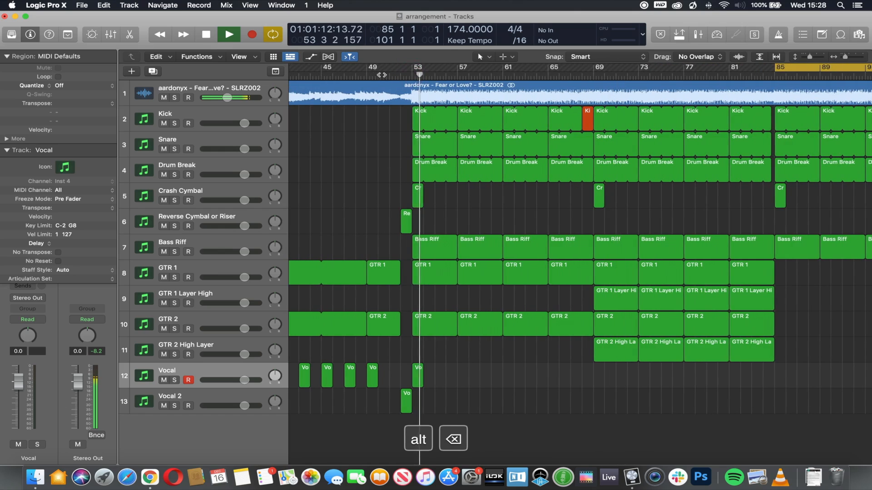
click(362, 74)
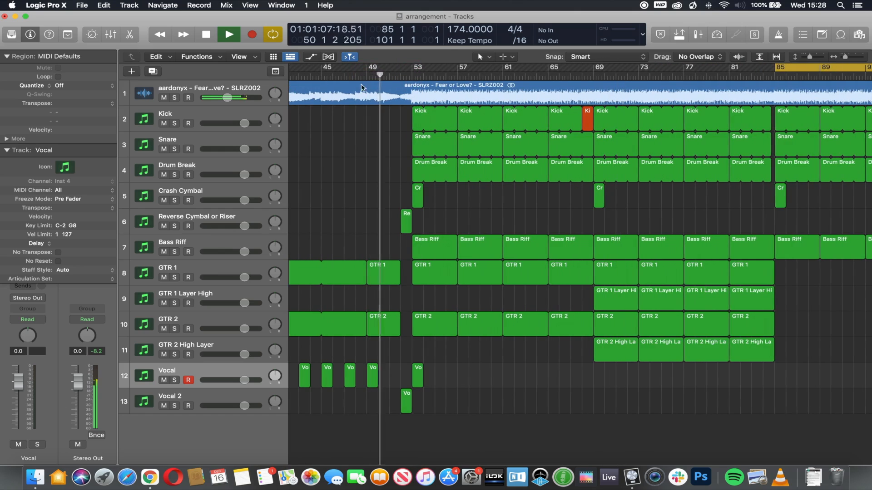
key(space)
key(super+d)
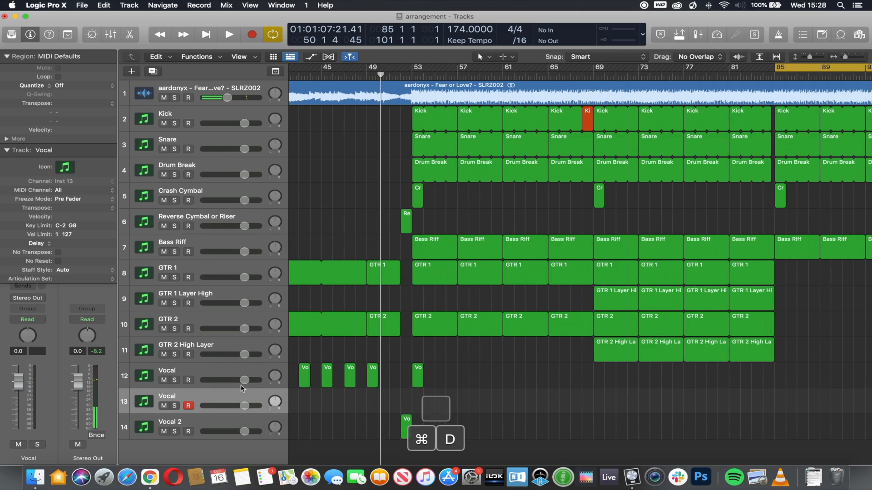
scroll(344, 395, left, 6)
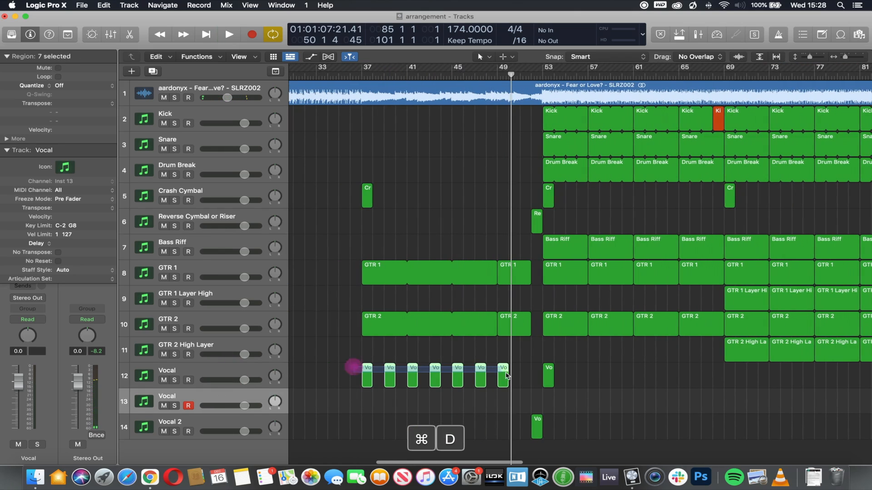
click(367, 378)
drag(368, 385, 368, 402)
double_click(177, 395)
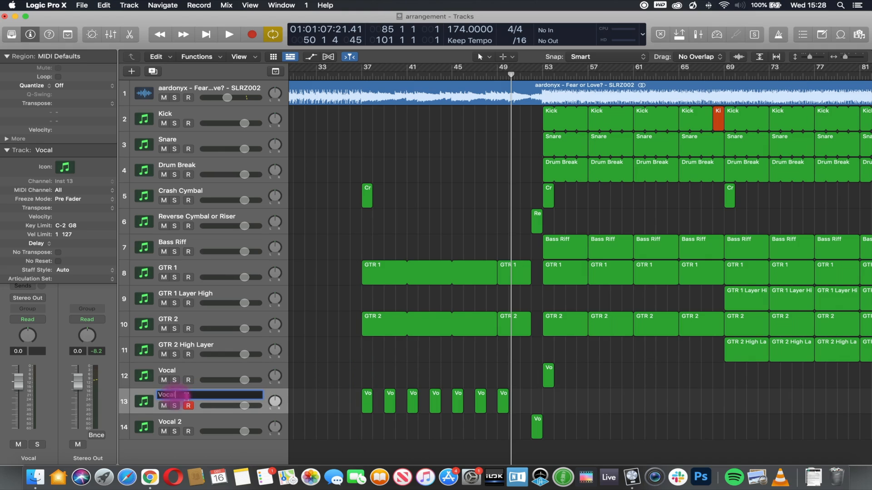
text(3)
key(Return)
Step: Duplicate the Vocal 2 track and name the new track "Vocal 4"
scroll(410, 355, right, 5)
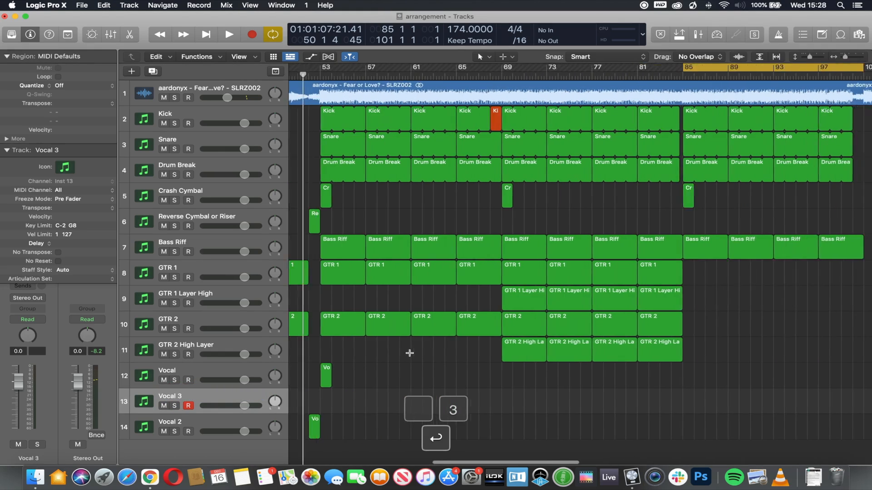
click(212, 424)
key(super+d)
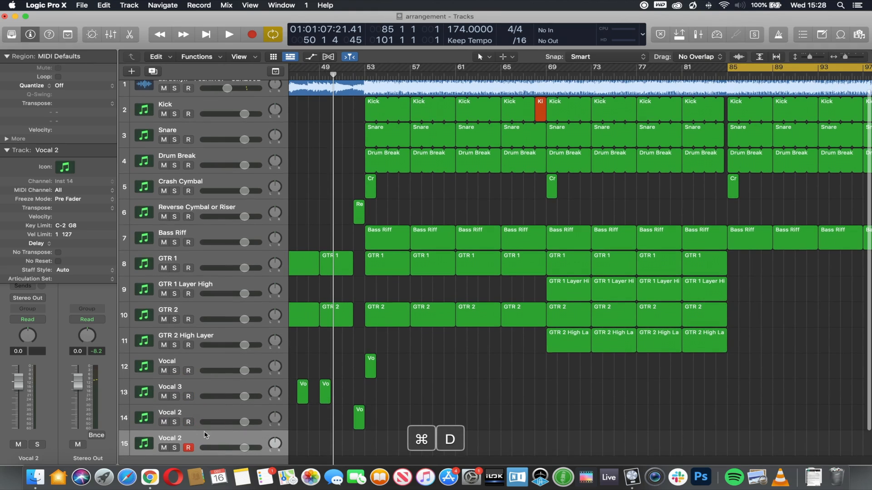
double_click(179, 439)
key(BackSpace)
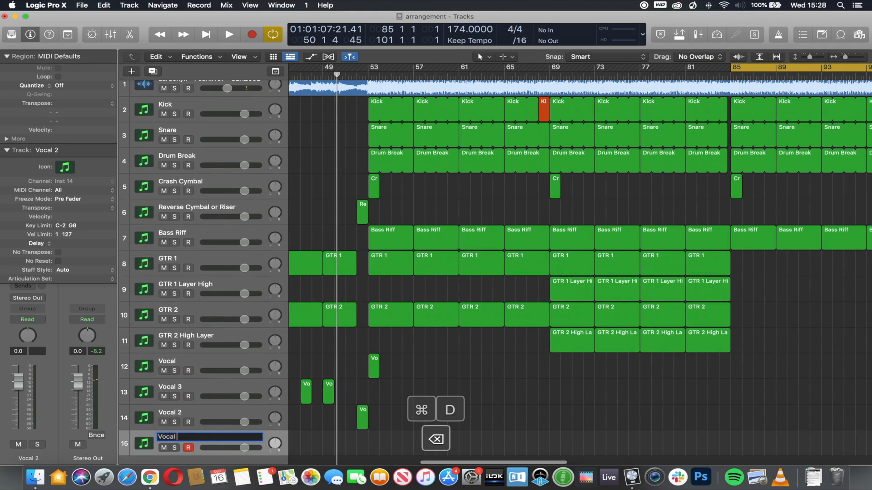
text(4)
key(Return)
Step: Listen to the vocal at bar 85, stop playback and create an empty MIDI region there on the Vocal 4 track
key(space)
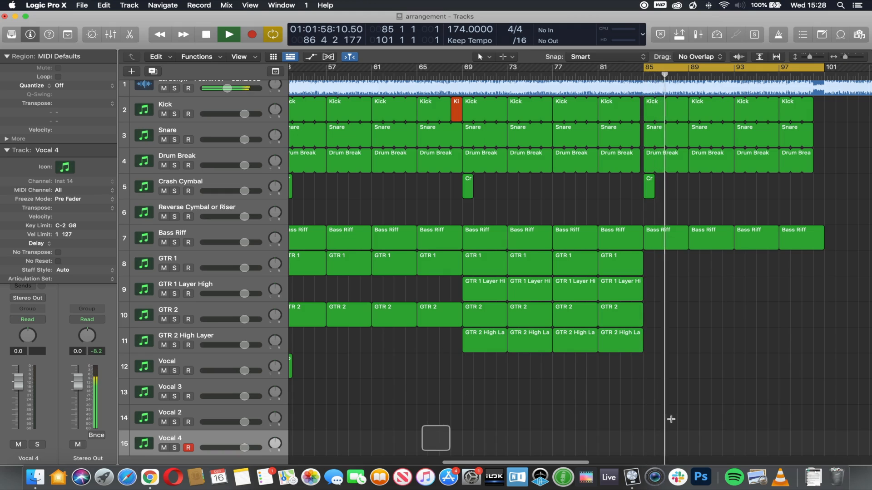
key(space)
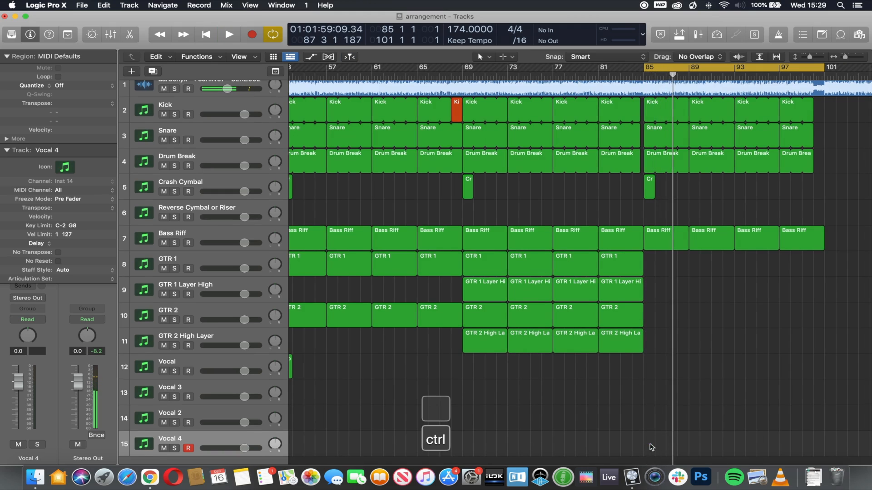
ctrl+click(650, 445)
click(689, 360)
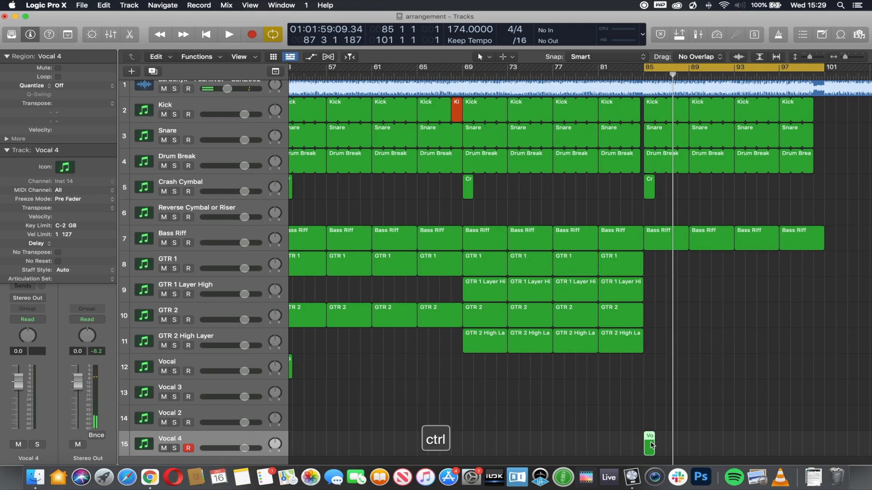
Step: Loop the Vocal 4 region from bar 85 up to bar 101 and resume playback
drag(658, 442, 824, 444)
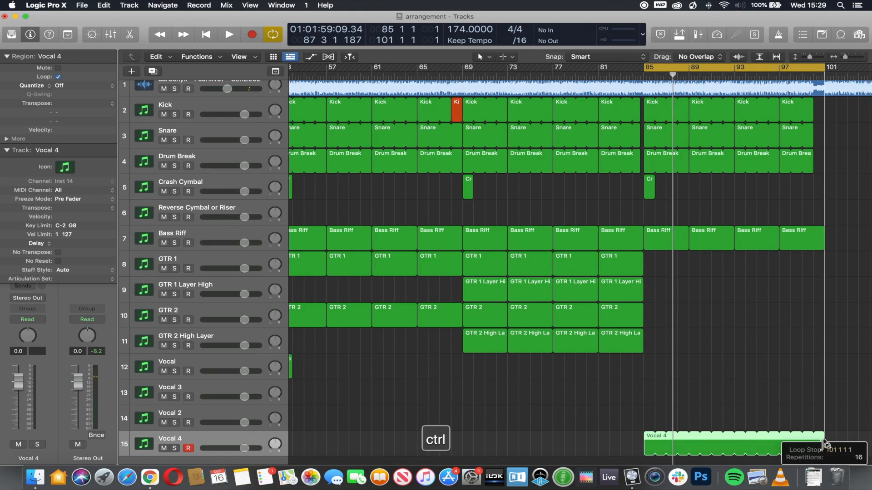
key(space)
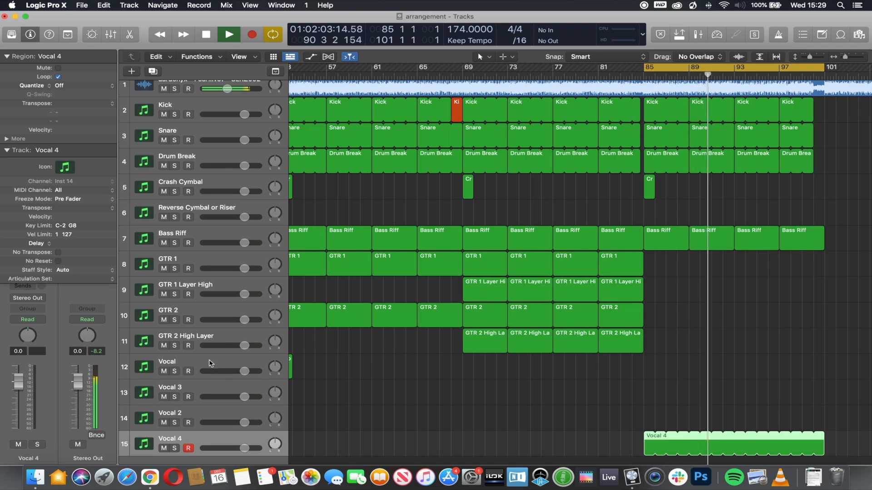
Step: Duplicate the GTR 2 High Layer track and name the new track "Piano"
click(209, 338)
key(cmd+d)
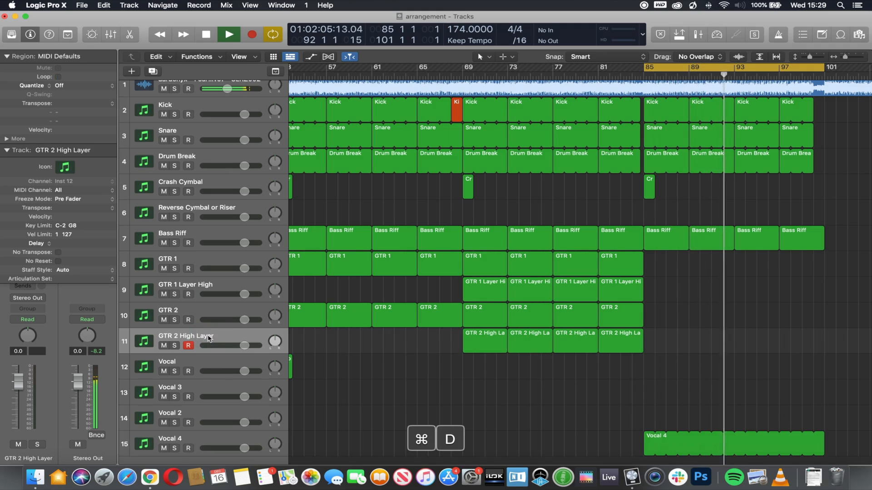
double_click(181, 362)
text(Piano)
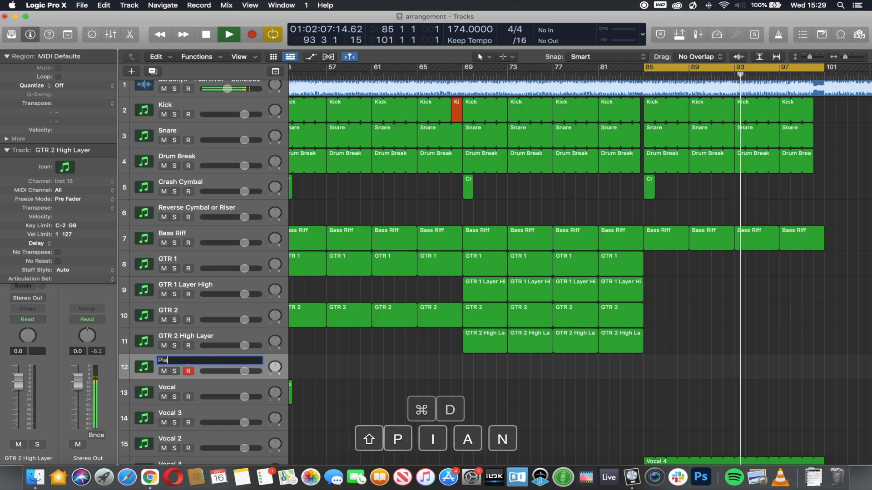
key(Return)
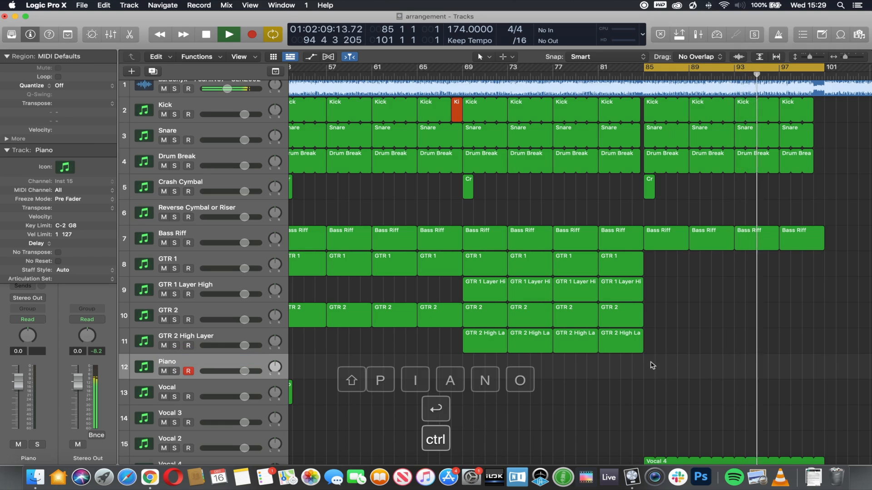
Step: Create an empty Piano region at bar 85 looped to bar 100, and shorten the last Bass Riff region to end at bar 100
ctrl+click(669, 364)
click(709, 359)
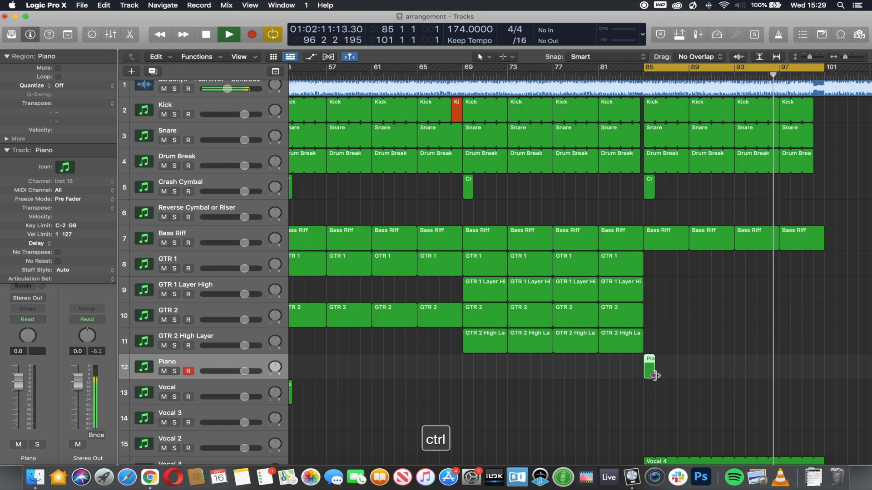
drag(654, 376, 813, 372)
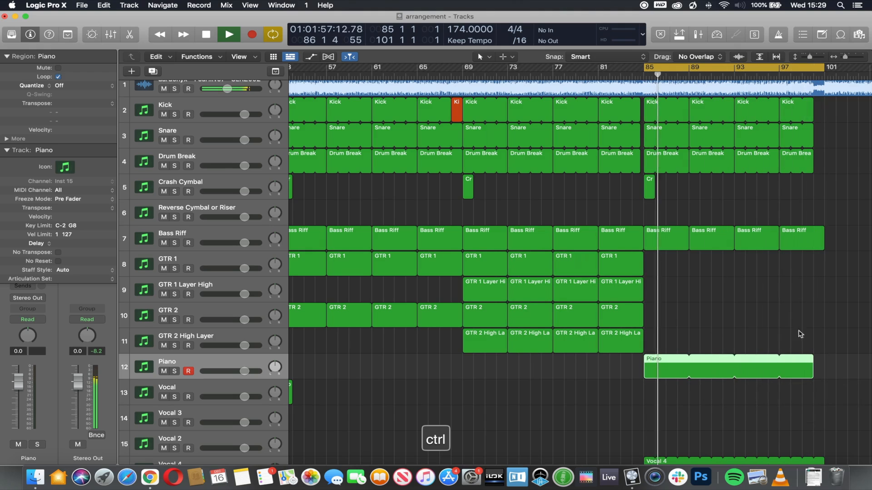
drag(818, 241, 812, 245)
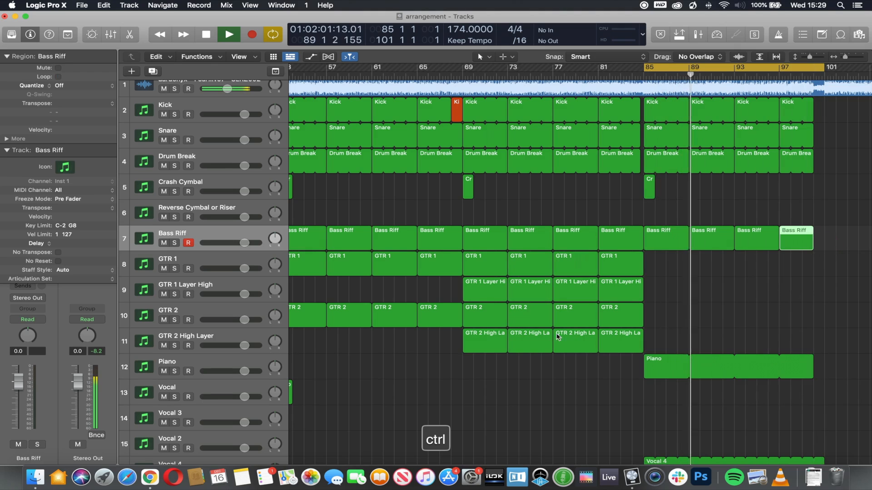
Step: Copy the Vocal 2 region from bar 52 to bar 100, rename its track "Vocal 2 True" and restart playback
scroll(442, 357, left, 2)
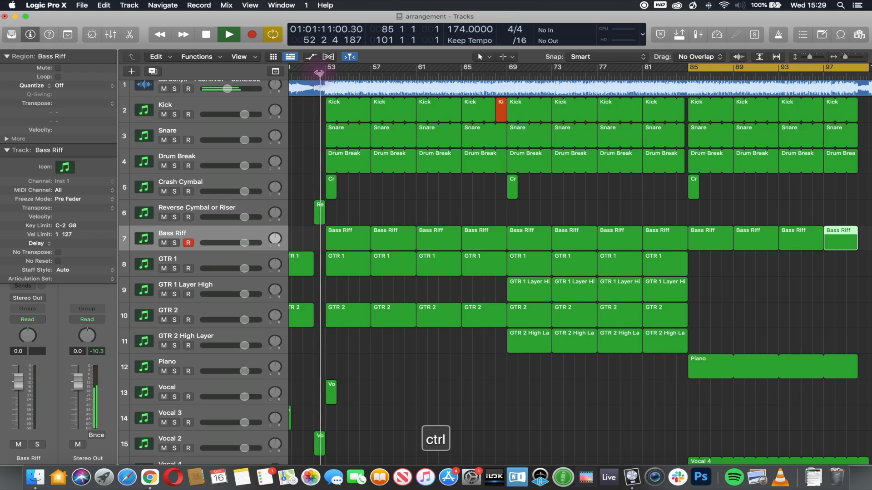
key(space)
drag(319, 438, 844, 438)
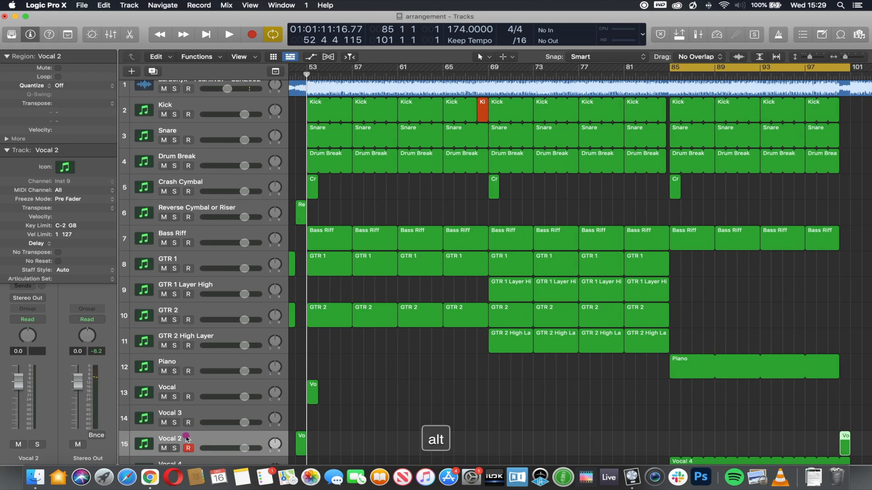
text(True)
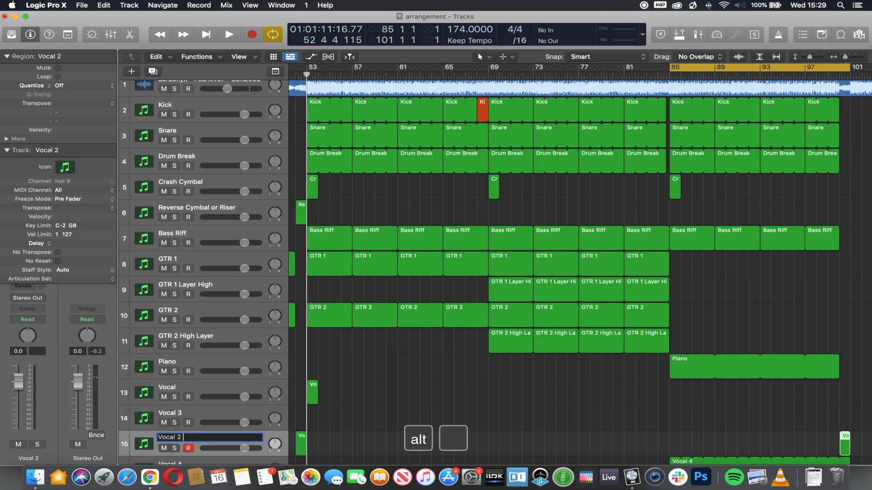
key(Return)
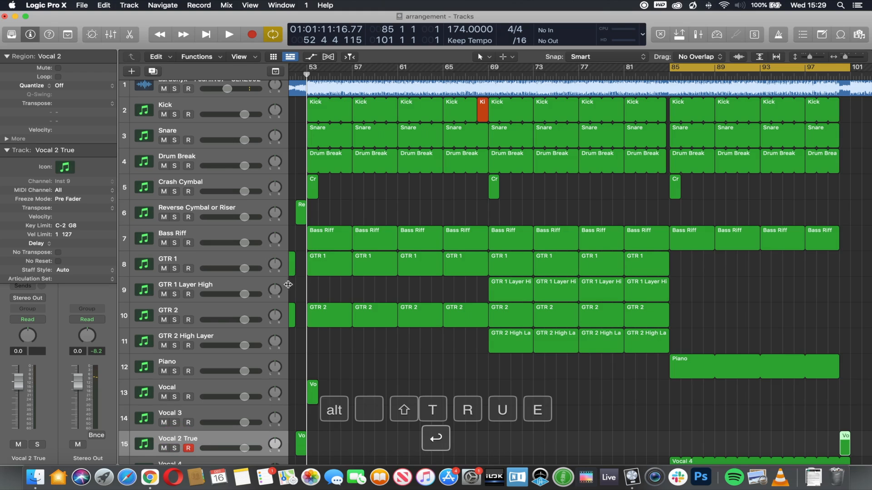
key(space)
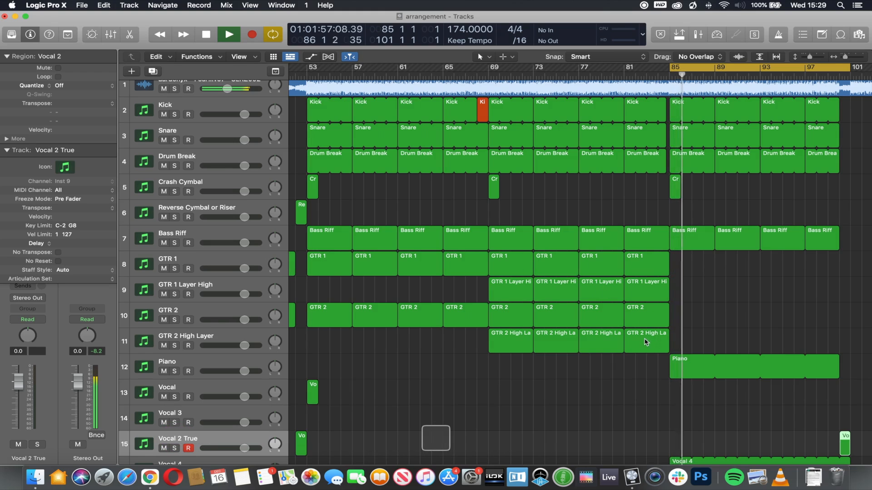
Step: Listen to the section cycled at bars 101 to 117, compare it with playback around bars 69 and 58, and stop playback
scroll(590, 378, down, 2)
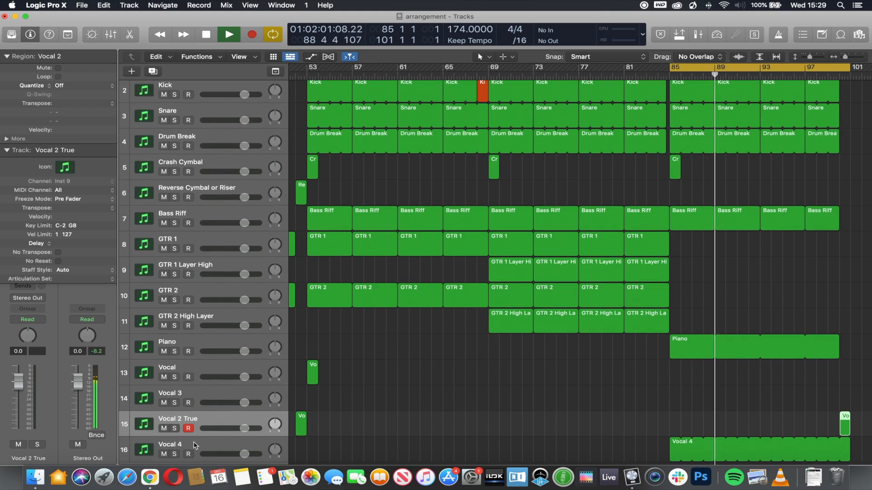
alt+scroll(527, 378, down, 5)
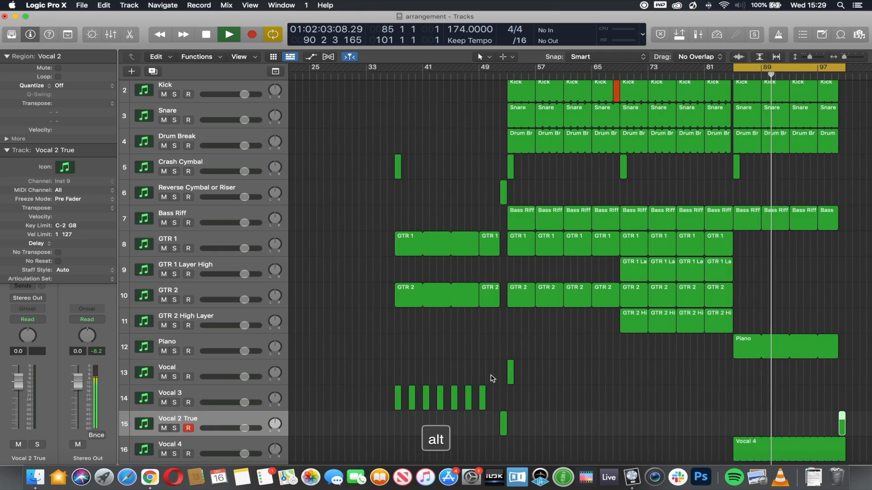
alt+scroll(492, 378, down, 5)
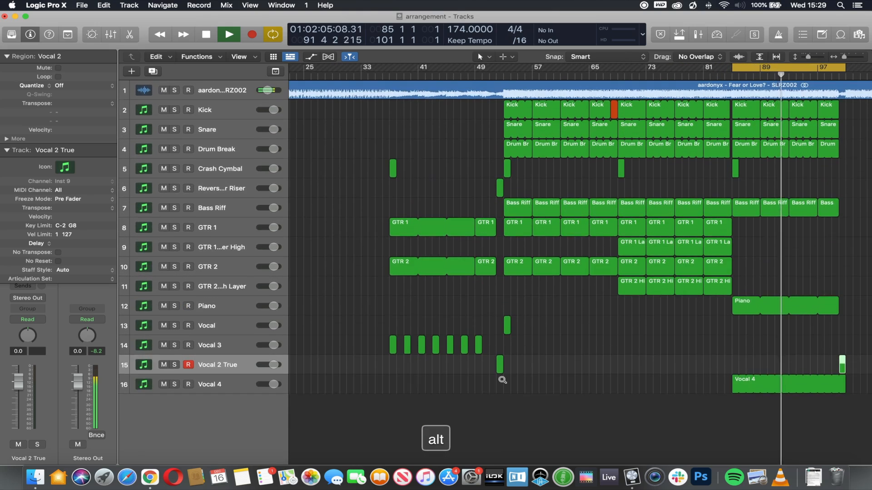
alt+scroll(502, 379, up, 3)
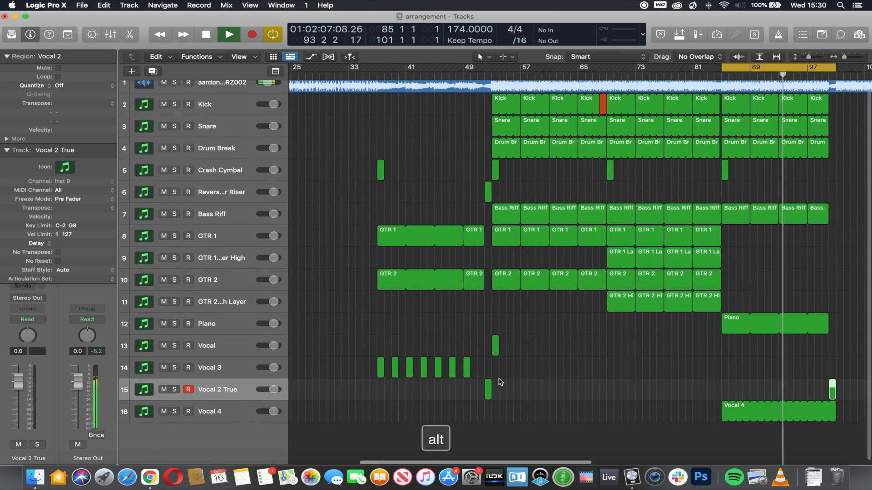
scroll(499, 381, right, 10)
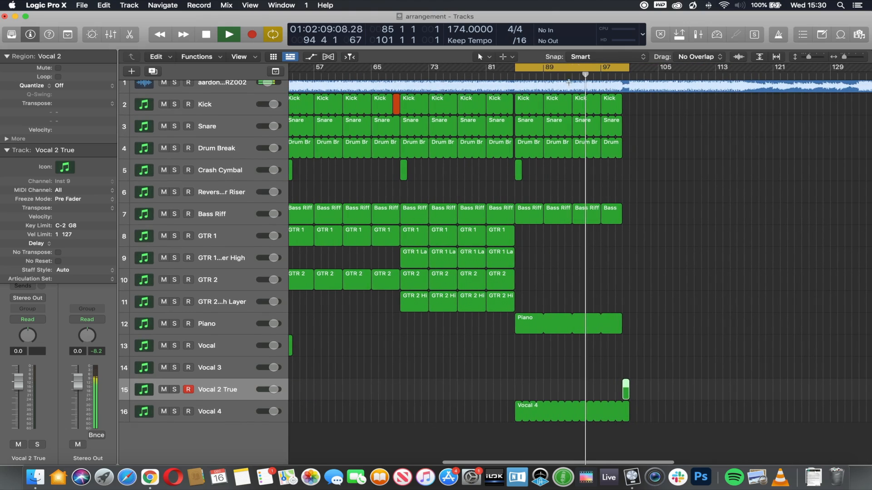
drag(568, 68, 682, 72)
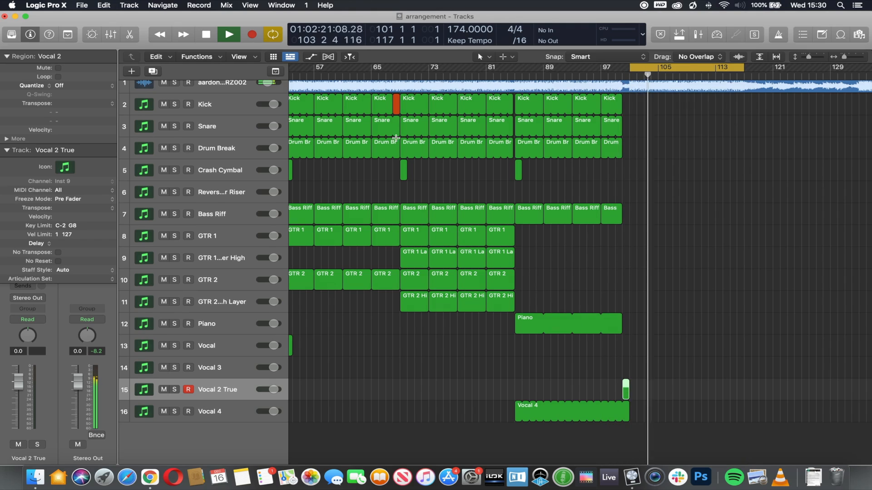
click(398, 78)
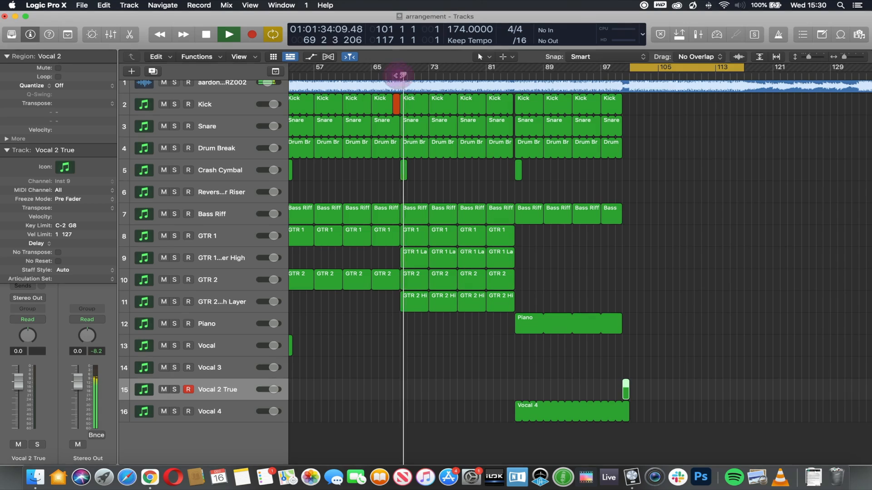
click(324, 74)
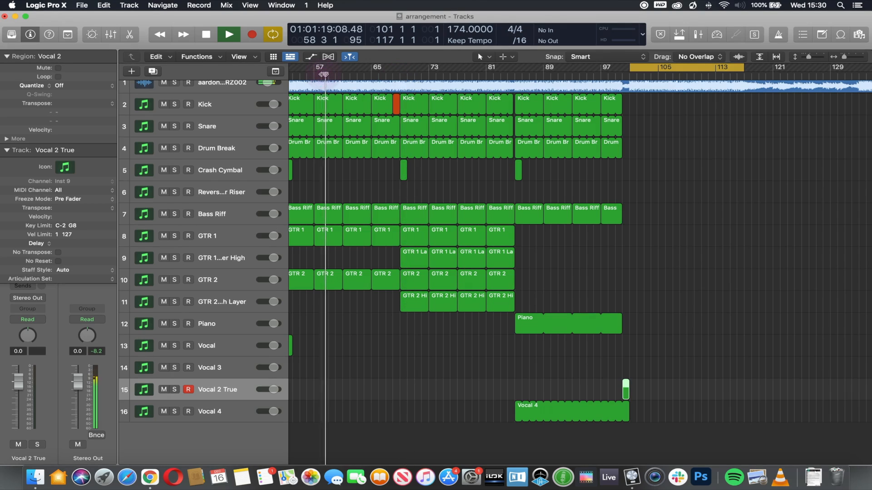
key(space)
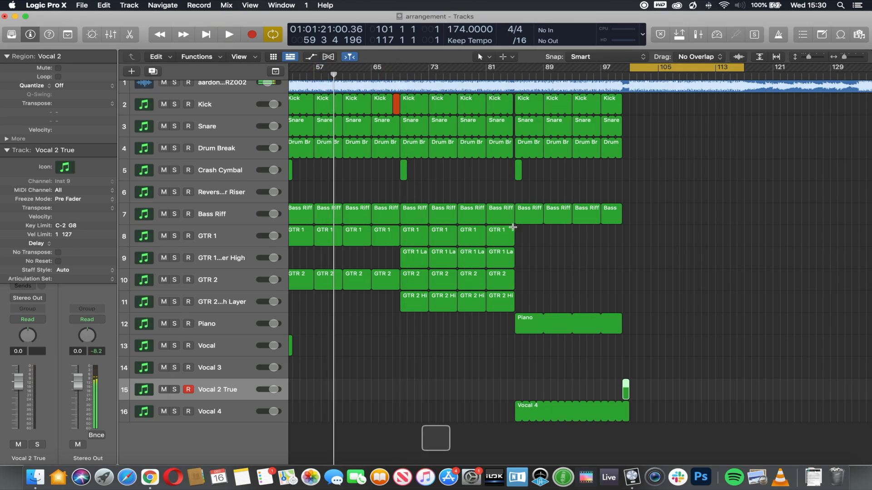
Step: Copy all regions within the cycle range of bars 53 to 69, except the reference audio, to bar 101 and play from there with cycling off
scroll(500, 230, left, 5)
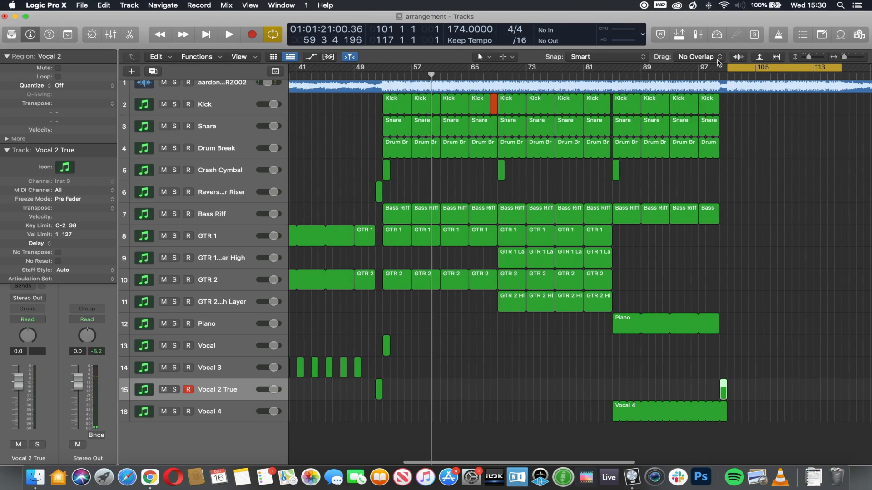
drag(781, 65, 439, 72)
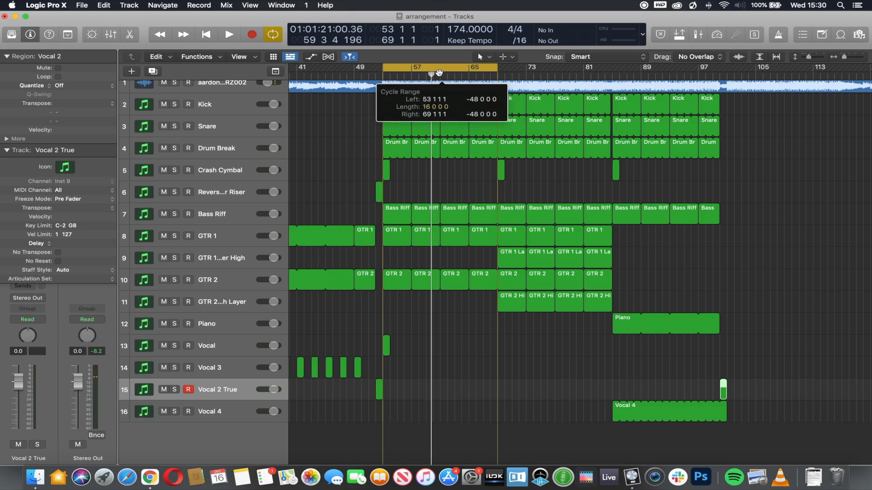
key(shift+l)
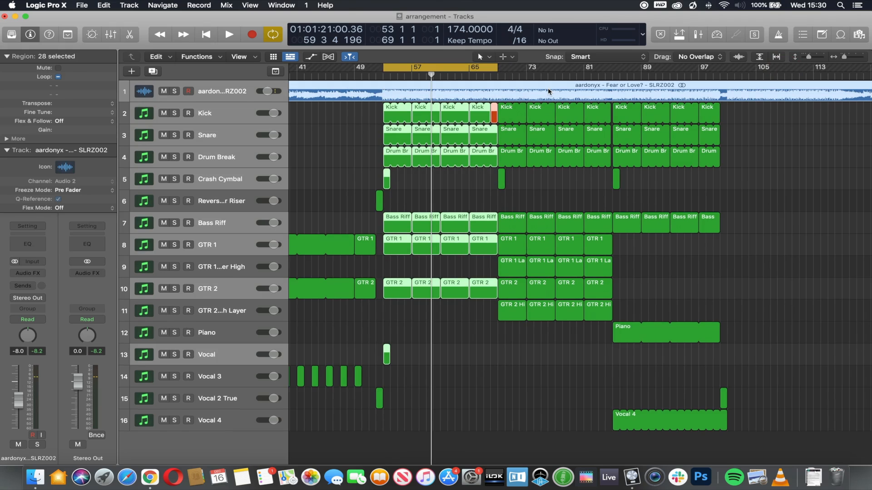
shift+click(442, 85)
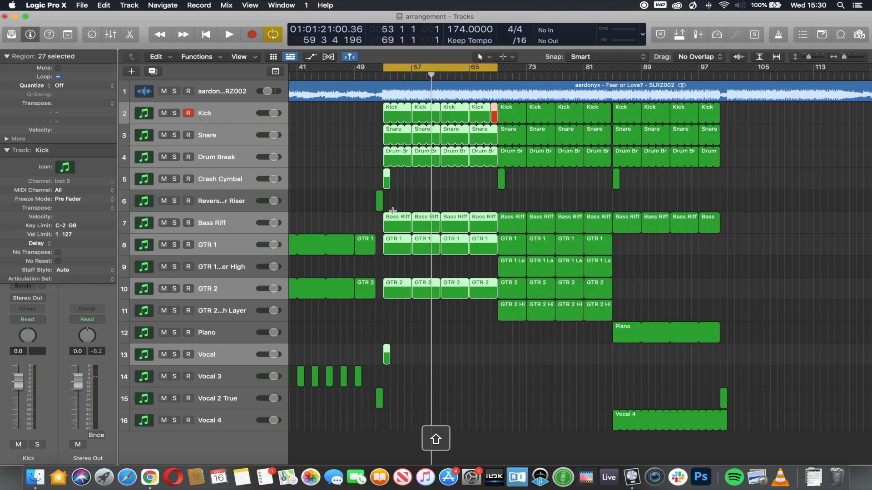
drag(396, 222, 741, 219)
double_click(722, 75)
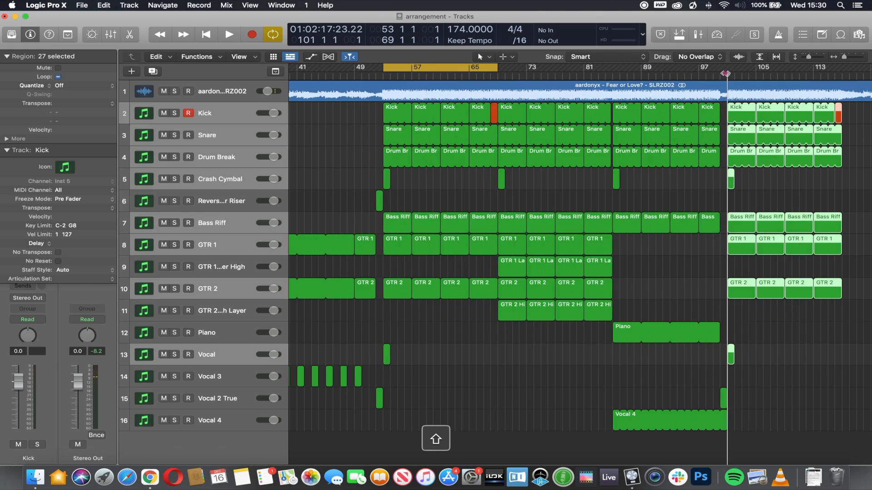
click(476, 68)
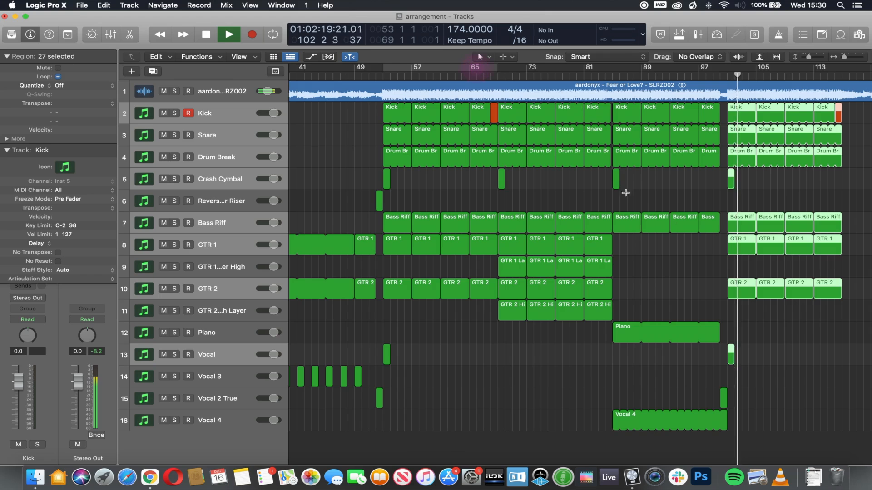
Step: Copy the 14 crash, riser, guitar and vocal regions of the section starting at bar 37 so that the copy starts at bar 117
scroll(666, 218, right, 5)
scroll(666, 222, right, 10)
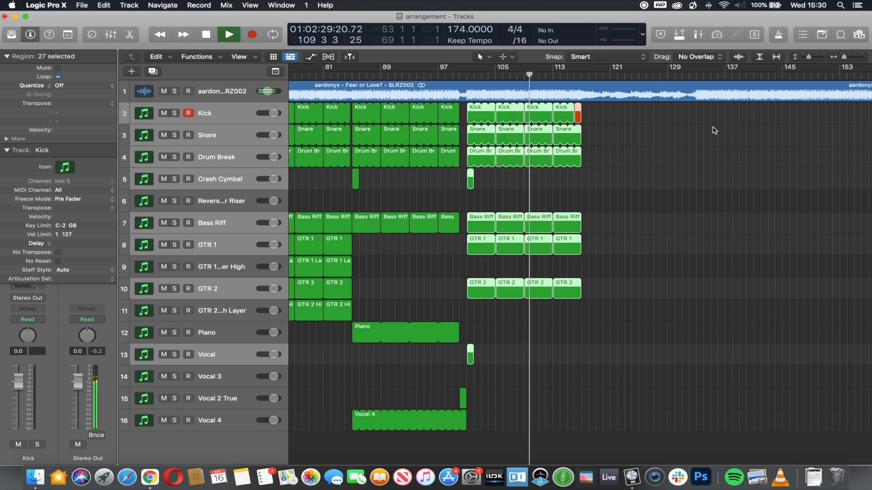
alt+scroll(605, 163, down, 3)
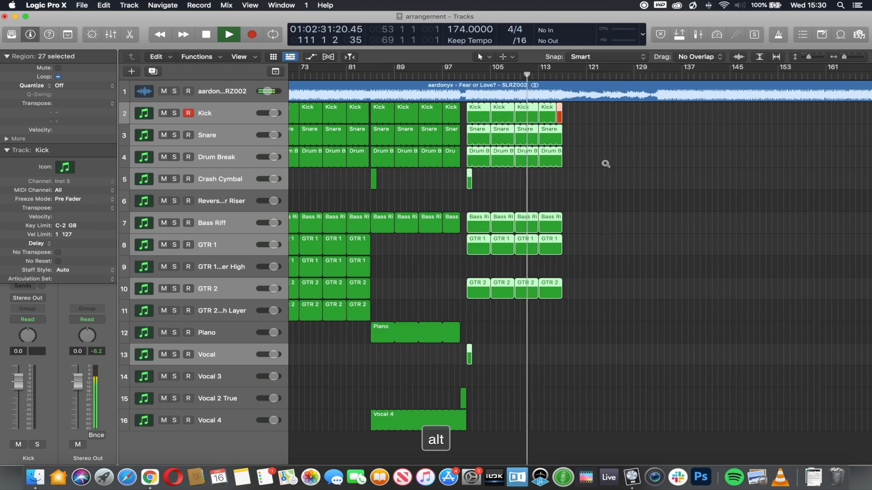
scroll(604, 163, left, 5)
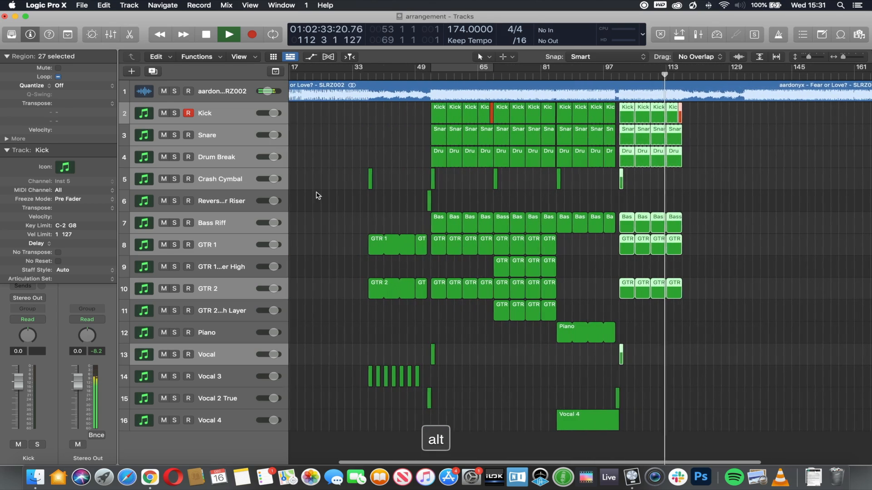
drag(327, 154, 430, 415)
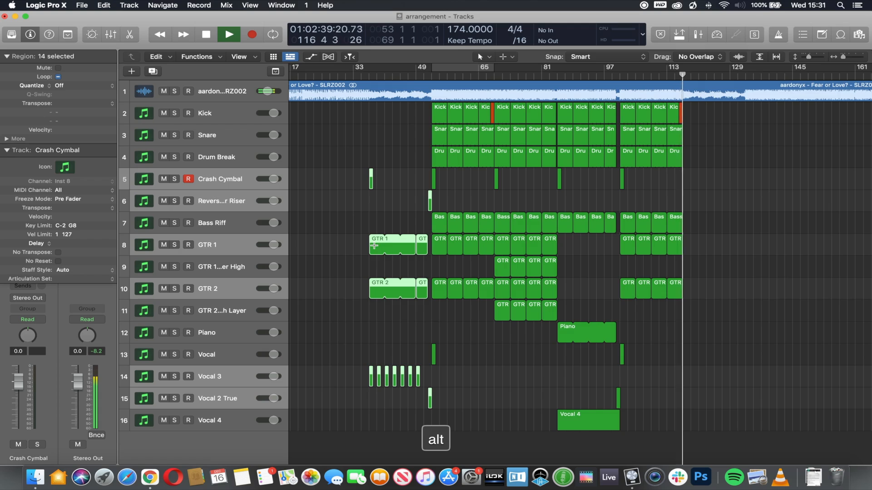
key(alt)
drag(374, 248, 687, 236)
Step: Copy all regions within bars 53 to 117, except the reference audio, so that the copy starts at bar 133
scroll(689, 205, right, 5)
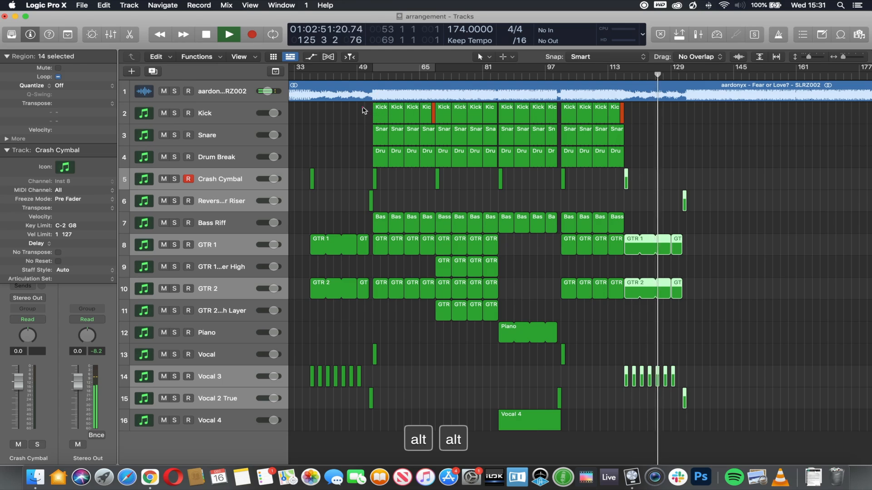
drag(363, 110, 621, 426)
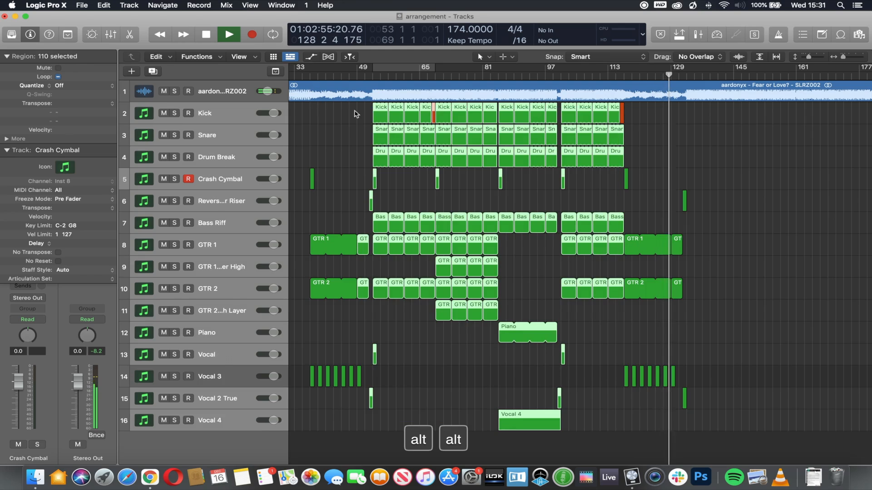
drag(354, 111, 634, 112)
key(u)
key(shift+l)
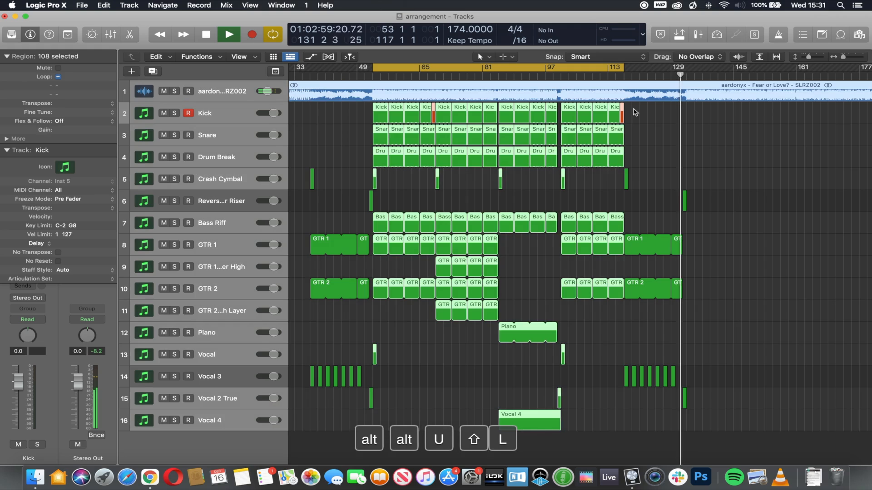
shift+click(552, 89)
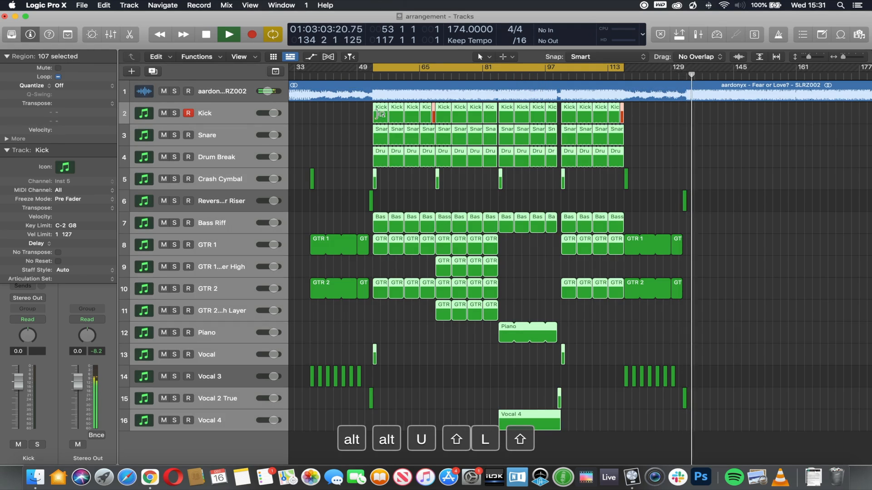
drag(376, 224, 689, 223)
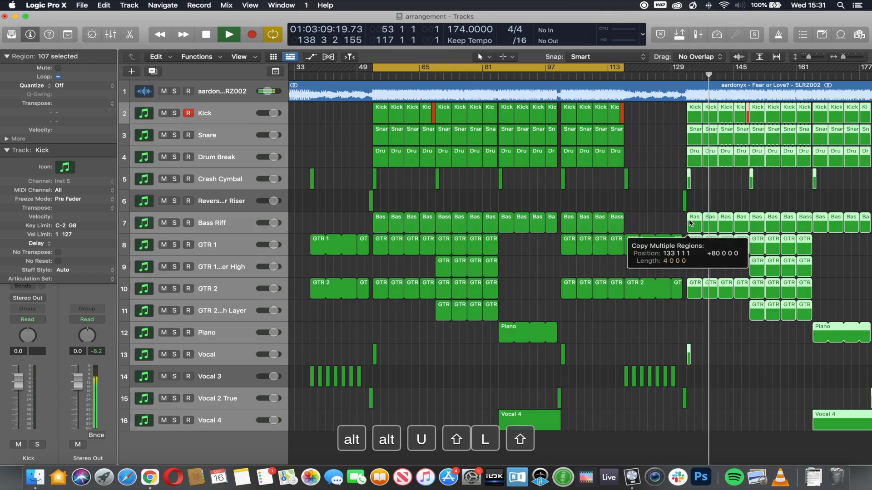
click(833, 261)
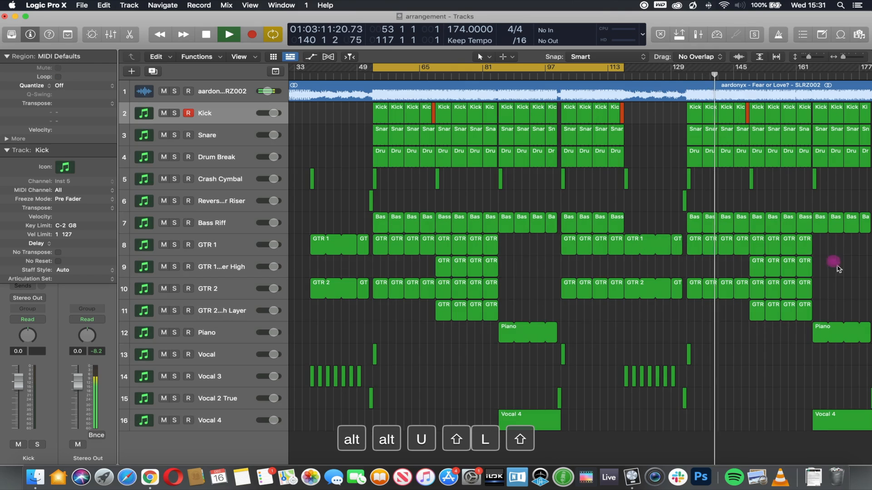
Step: Move the GTR 1 Layer High and GTR 2 High Layer regions from bar 149 to bar 133, and the Vocal 4 region from bar 165 to bar 149
drag(840, 263, 695, 271)
drag(820, 306, 695, 311)
scroll(755, 265, right, 5)
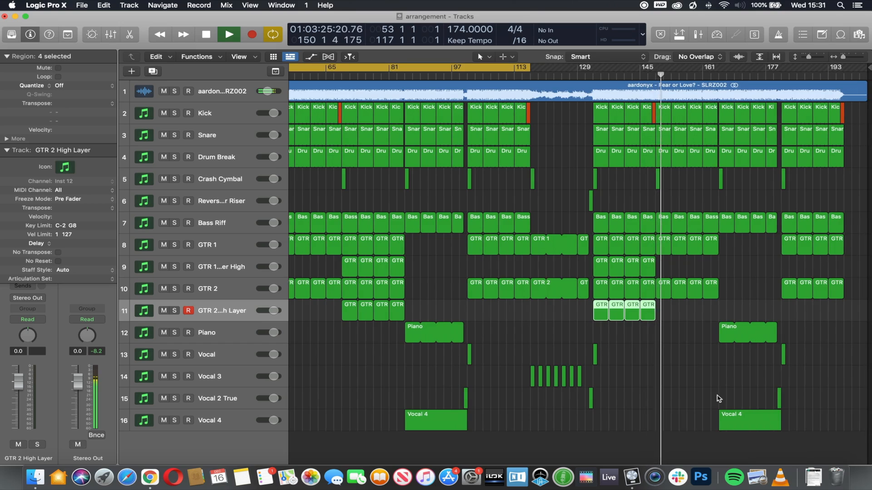
drag(722, 418, 658, 415)
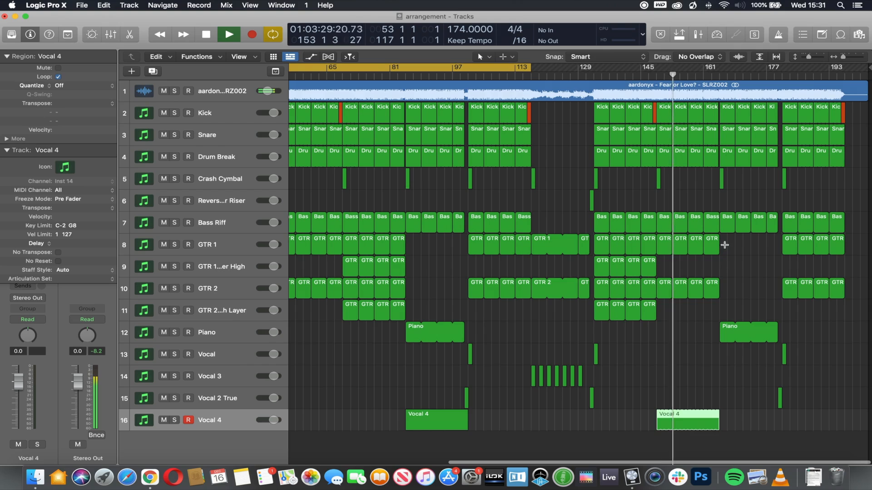
Step: Replace the GTR 1 and GTR 2 regions at bars 149 to 165 with a copy of the Piano region, and delete the Piano region at bar 165
drag(724, 245, 661, 295)
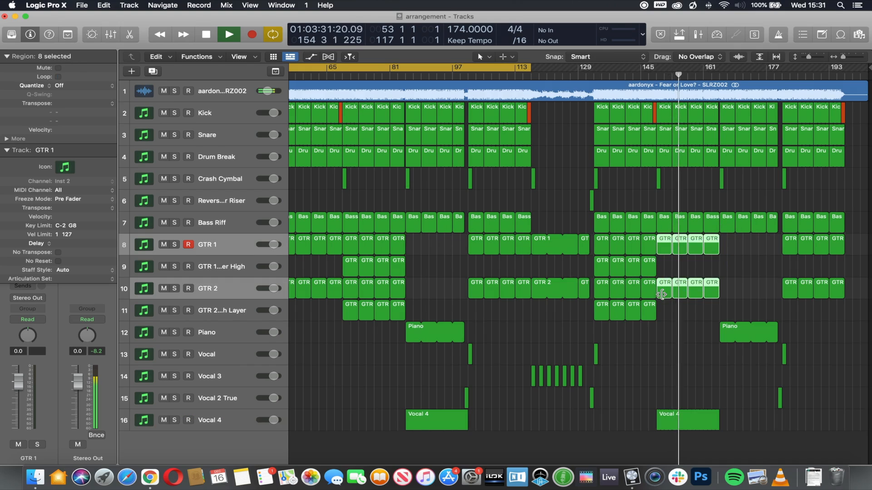
key(BackSpace)
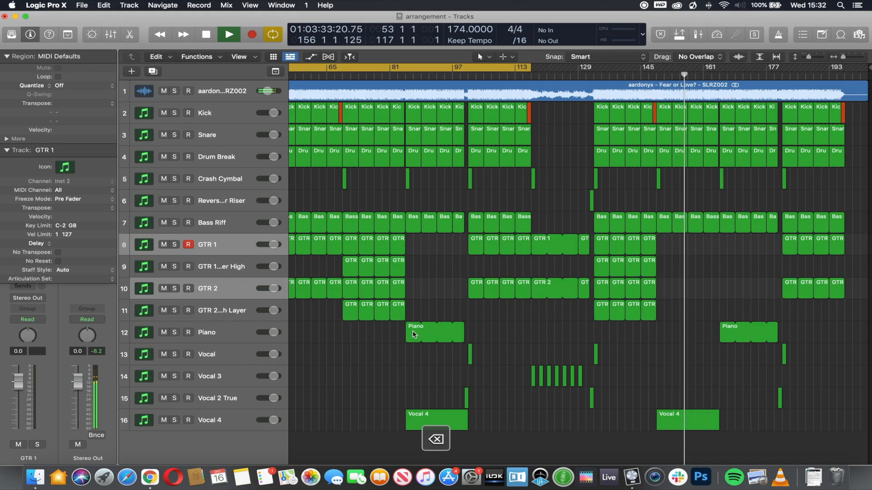
drag(414, 335, 667, 337)
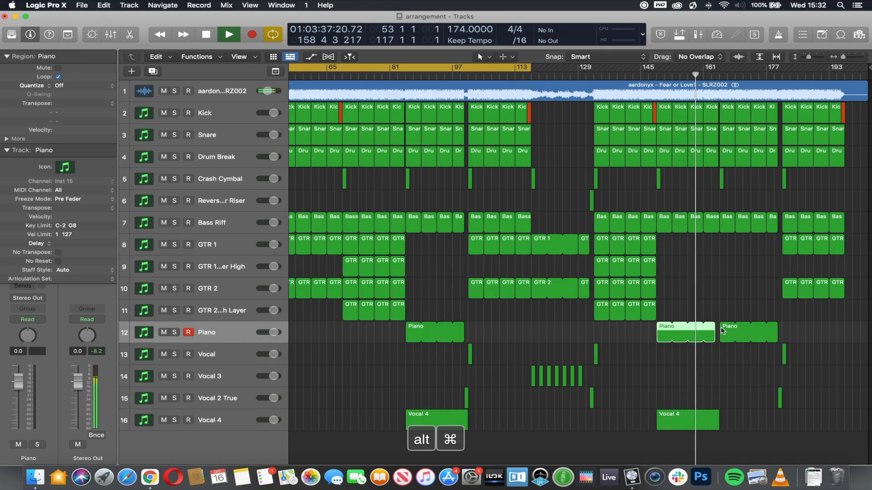
click(722, 331)
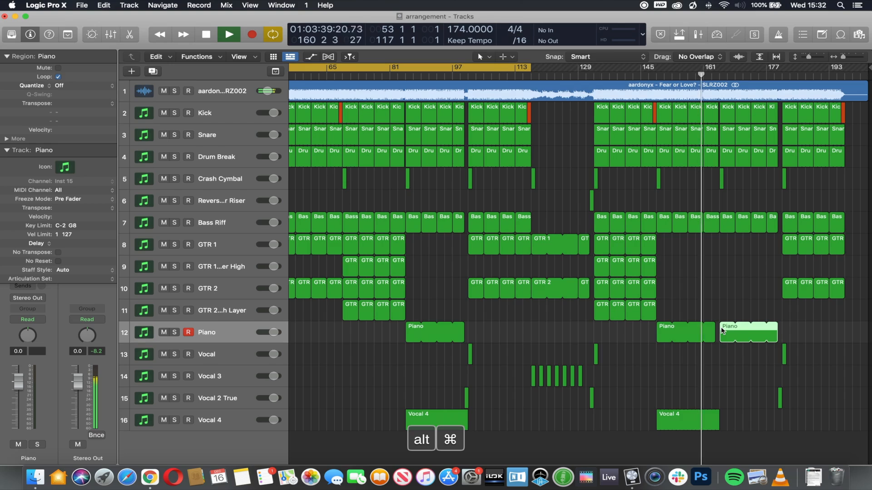
key(BackSpace)
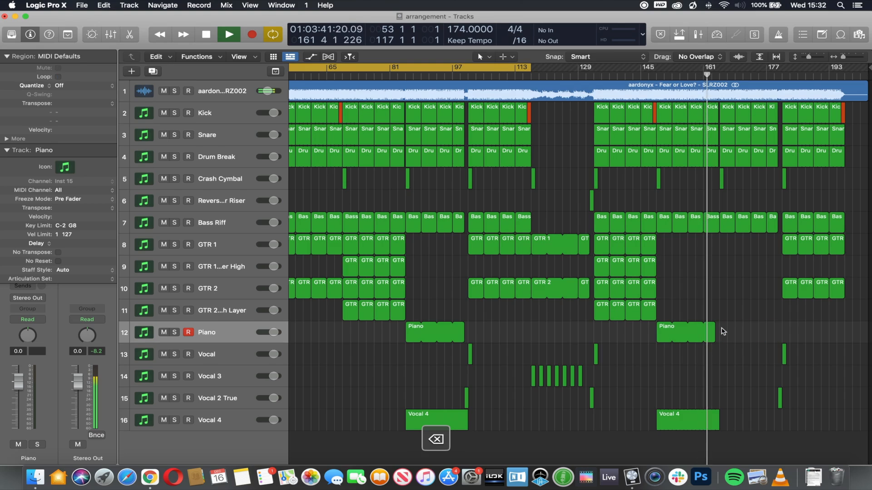
Step: Turn cycling off and copy the eight GTR 1 and GTR 2 regions from bar 181 to bar 165
key(c)
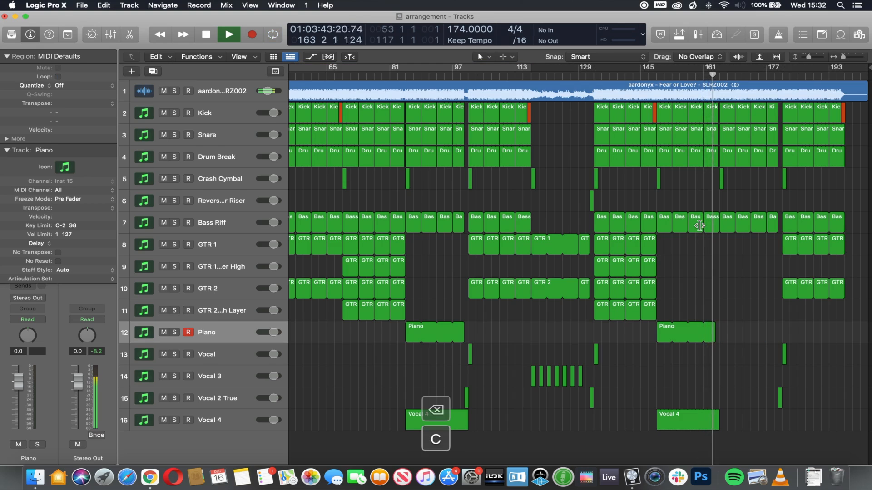
scroll(698, 229, up, 6)
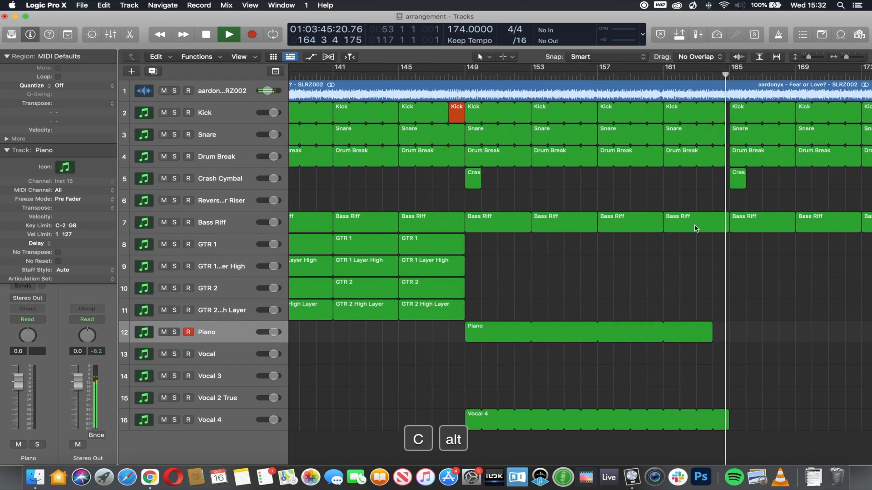
scroll(694, 229, up, 1)
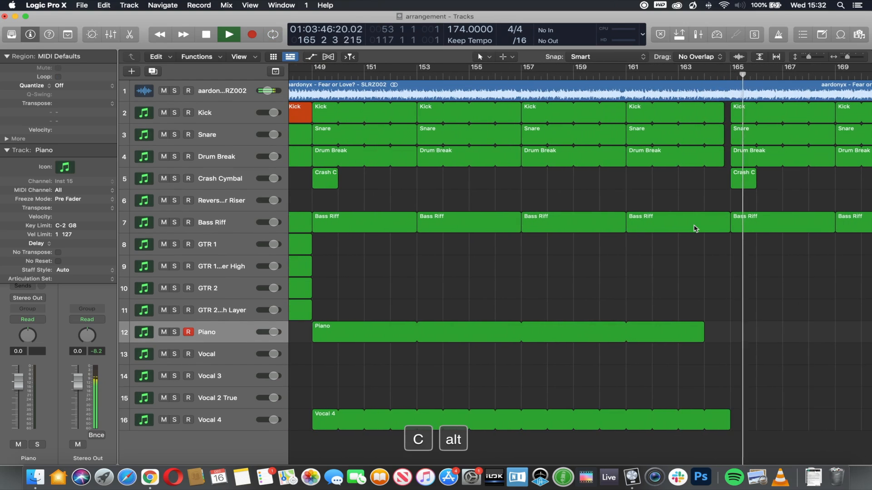
ctrl+alt+click(781, 266)
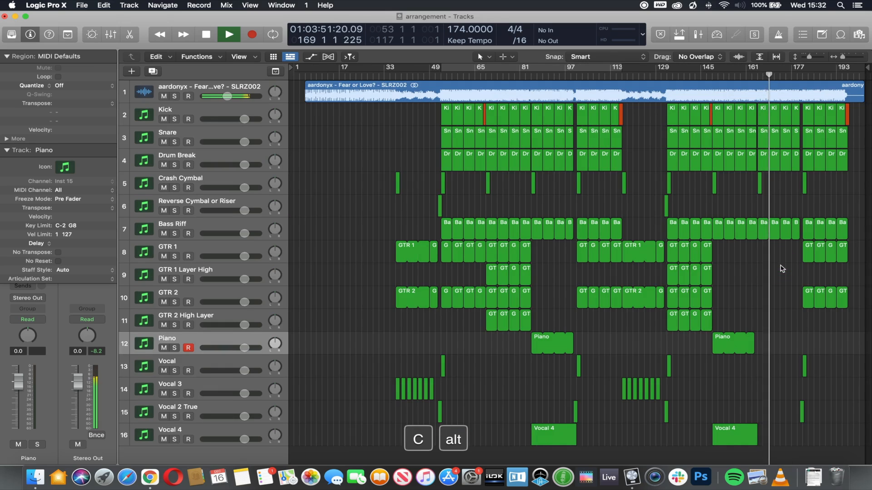
drag(795, 247, 848, 300)
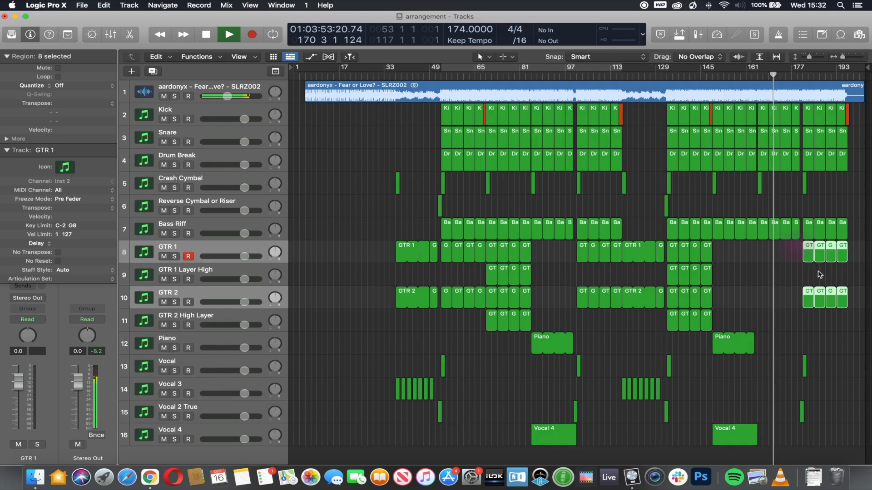
drag(797, 258, 764, 257)
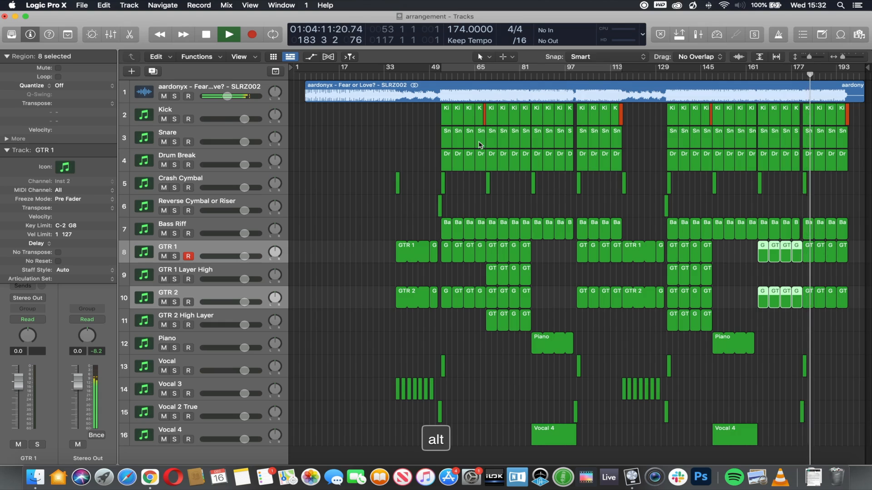
Step: Play from the start of the reference track and copy the Piano region to bar 5, looping it up to bar 37
click(302, 75)
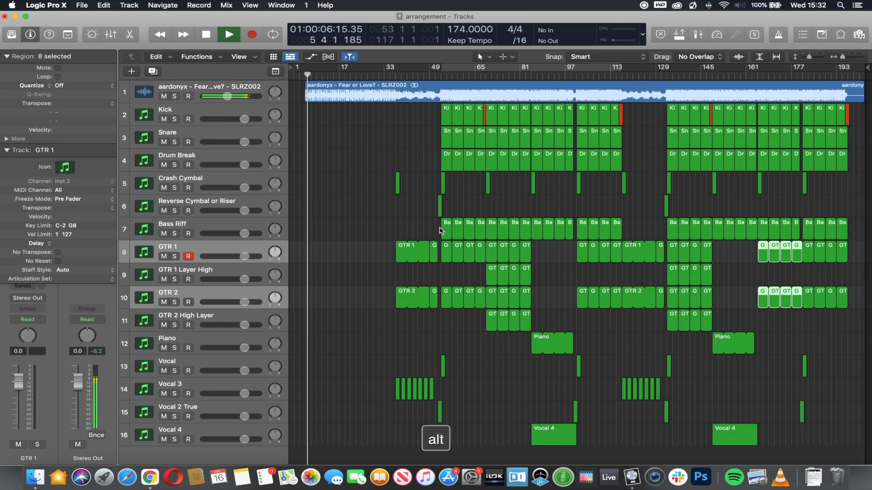
drag(535, 349, 394, 344)
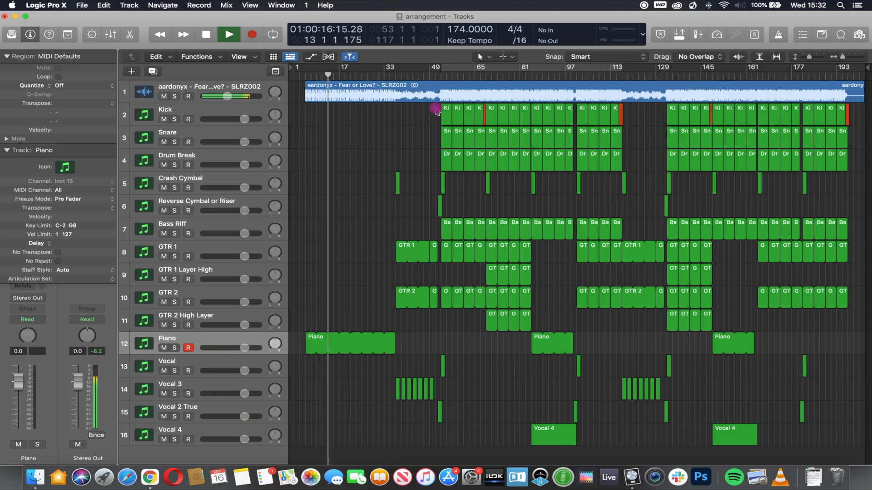
Step: Copy the Kick, Snare and Drum Break regions of bars 53 to 85 to bar 5
click(435, 111)
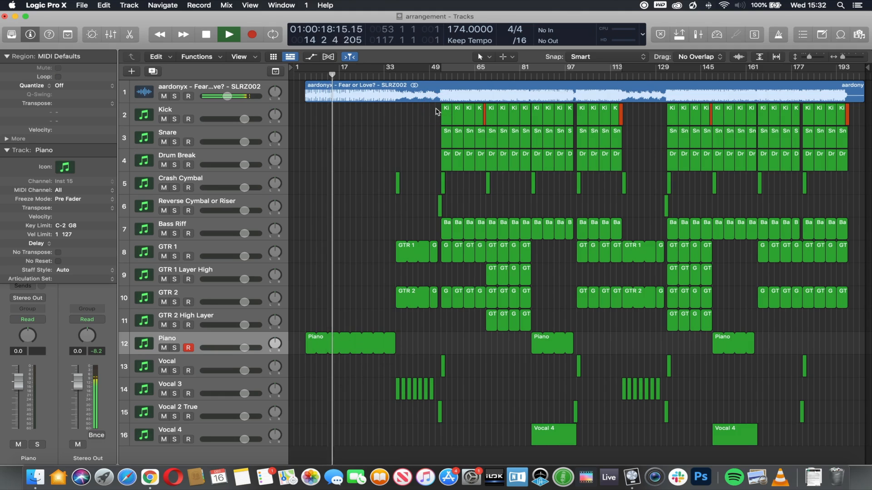
drag(479, 120, 526, 163)
drag(444, 158, 307, 159)
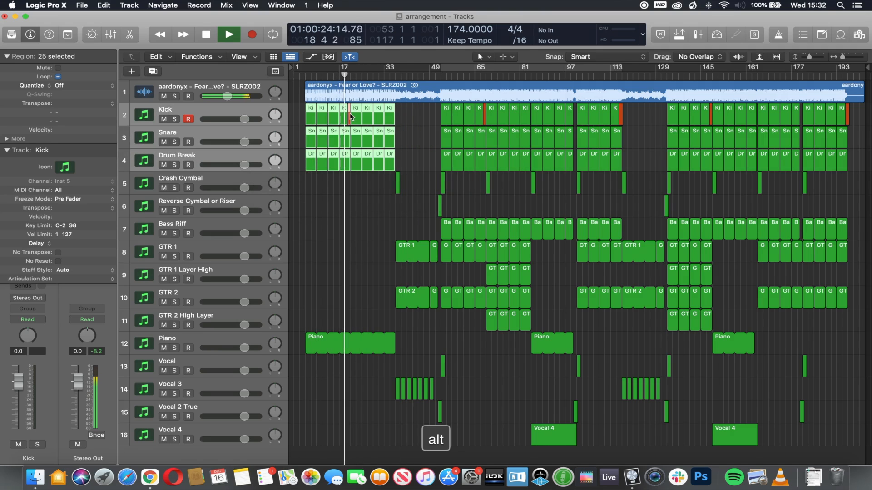
click(407, 110)
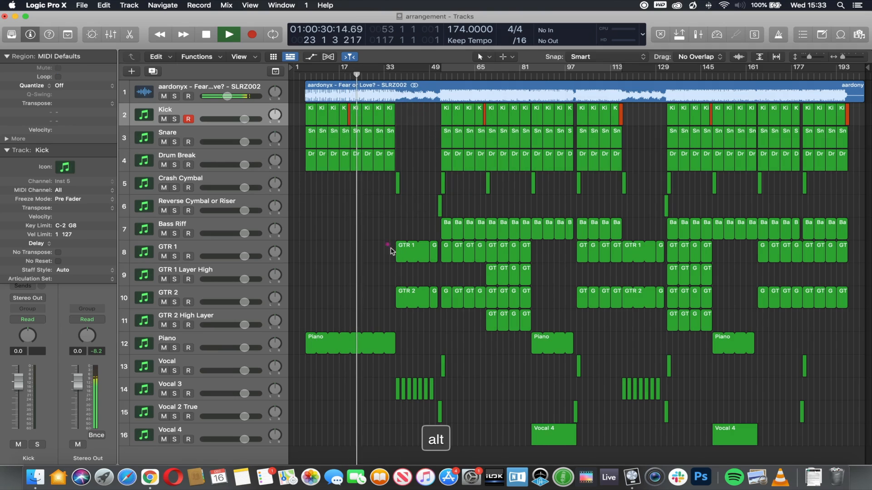
Step: Copy the looped GTR 1 and GTR 2 regions from bar 37 to bar 21, ending at bar 37, and stop playback
drag(383, 243, 410, 298)
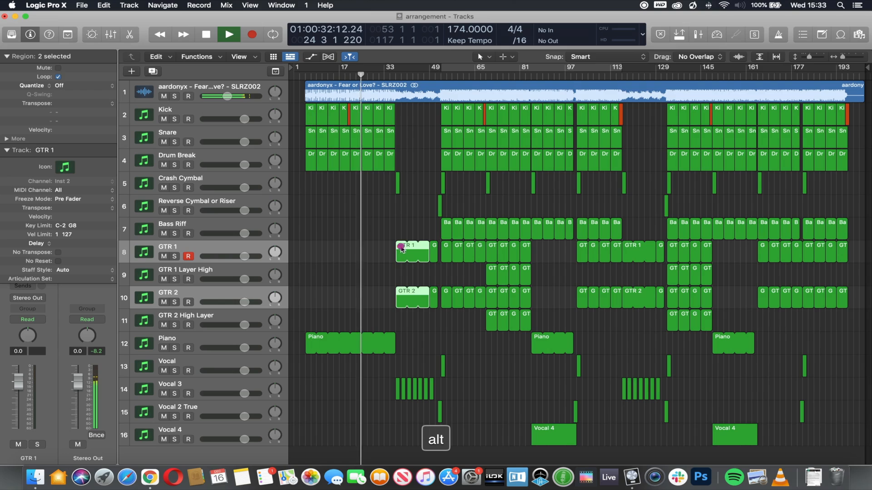
mouse_move(401, 254)
mouse_down()
mouse_move(357, 248)
mouse_move(395, 251)
mouse_up()
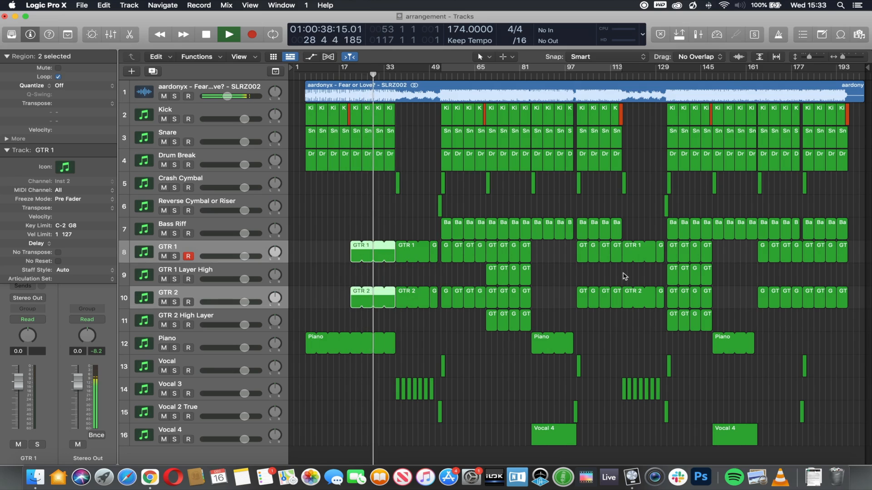
key(space)
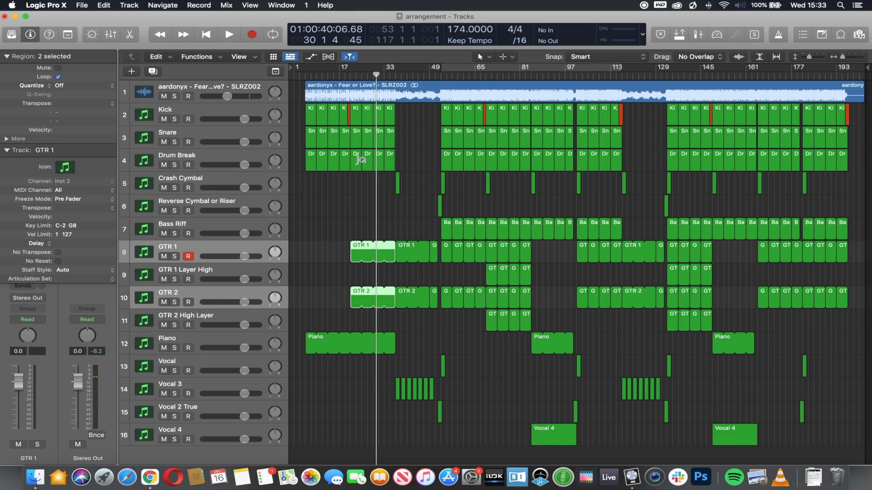
Step: Mute the reference audio track and select the Kick track with all its regions
click(200, 86)
click(164, 97)
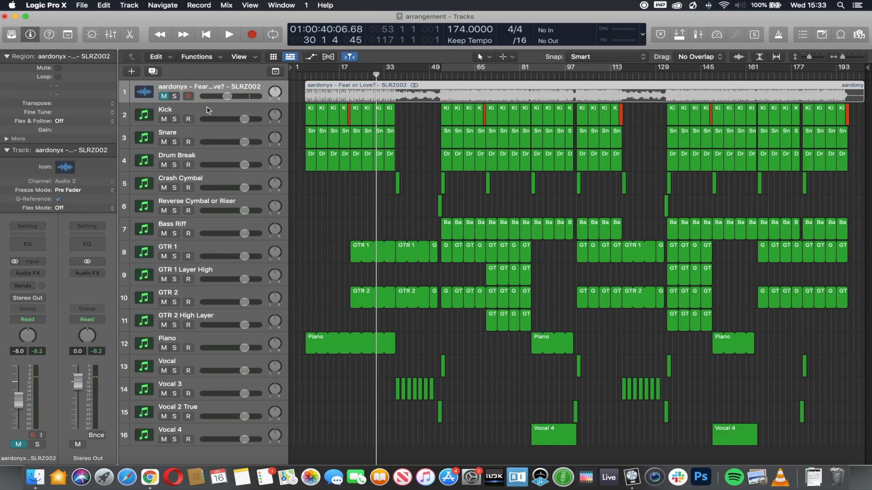
click(206, 108)
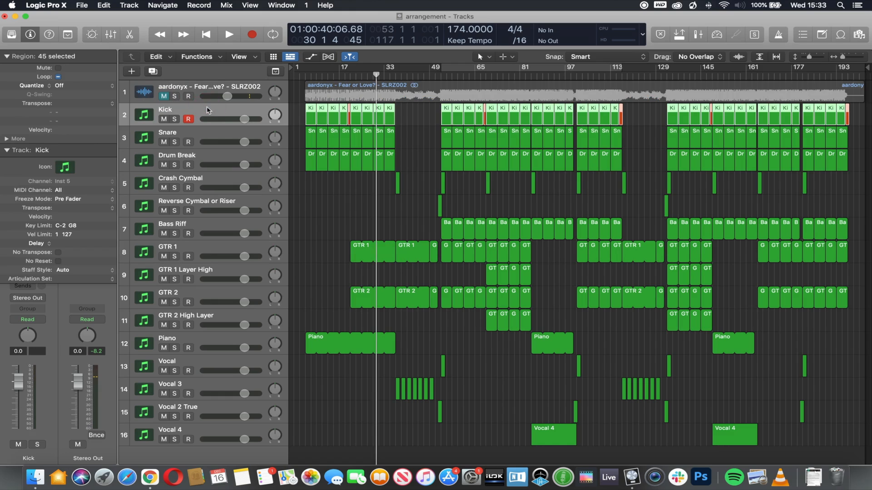